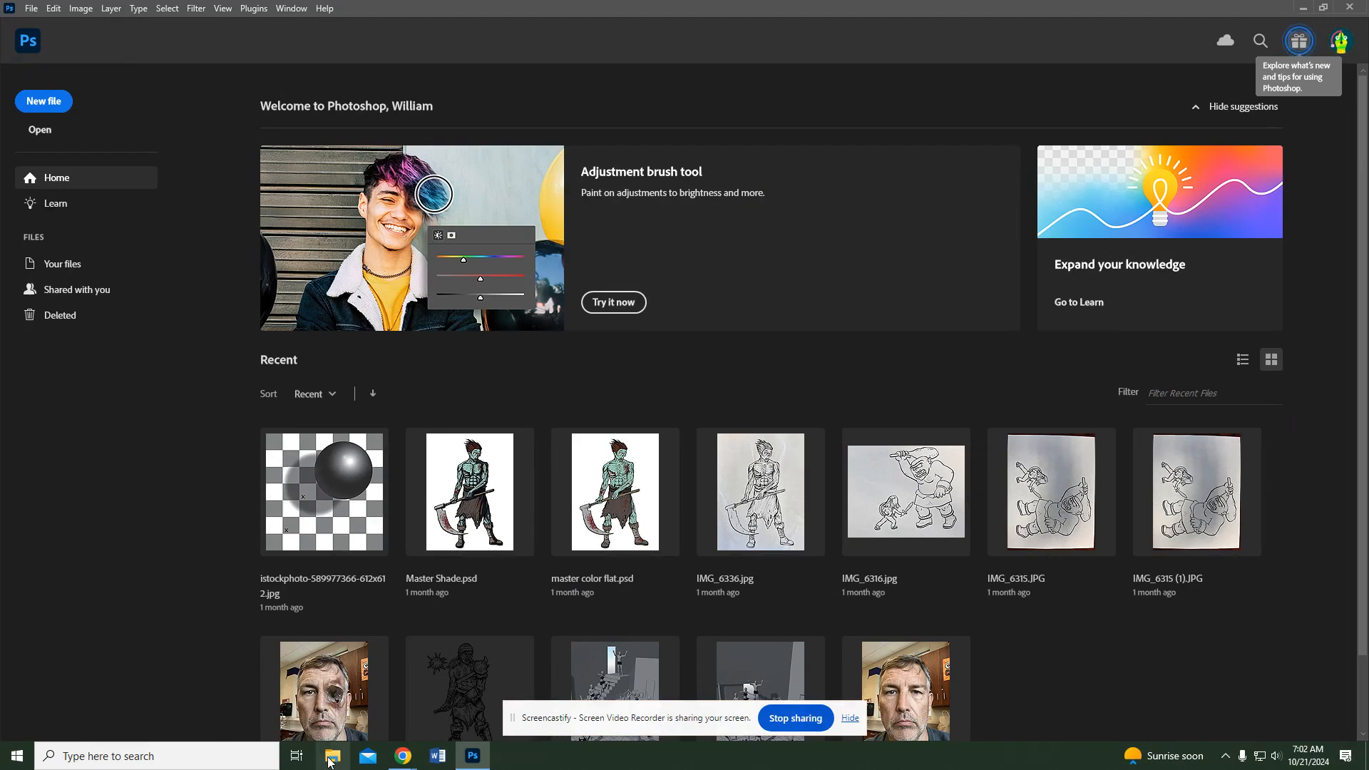
- Browse in File Explorer to the D: drive's classes > Animation > walk cycle folder and open 1.JPG in Photoshop
{"action": "key", "text": "super+e"}
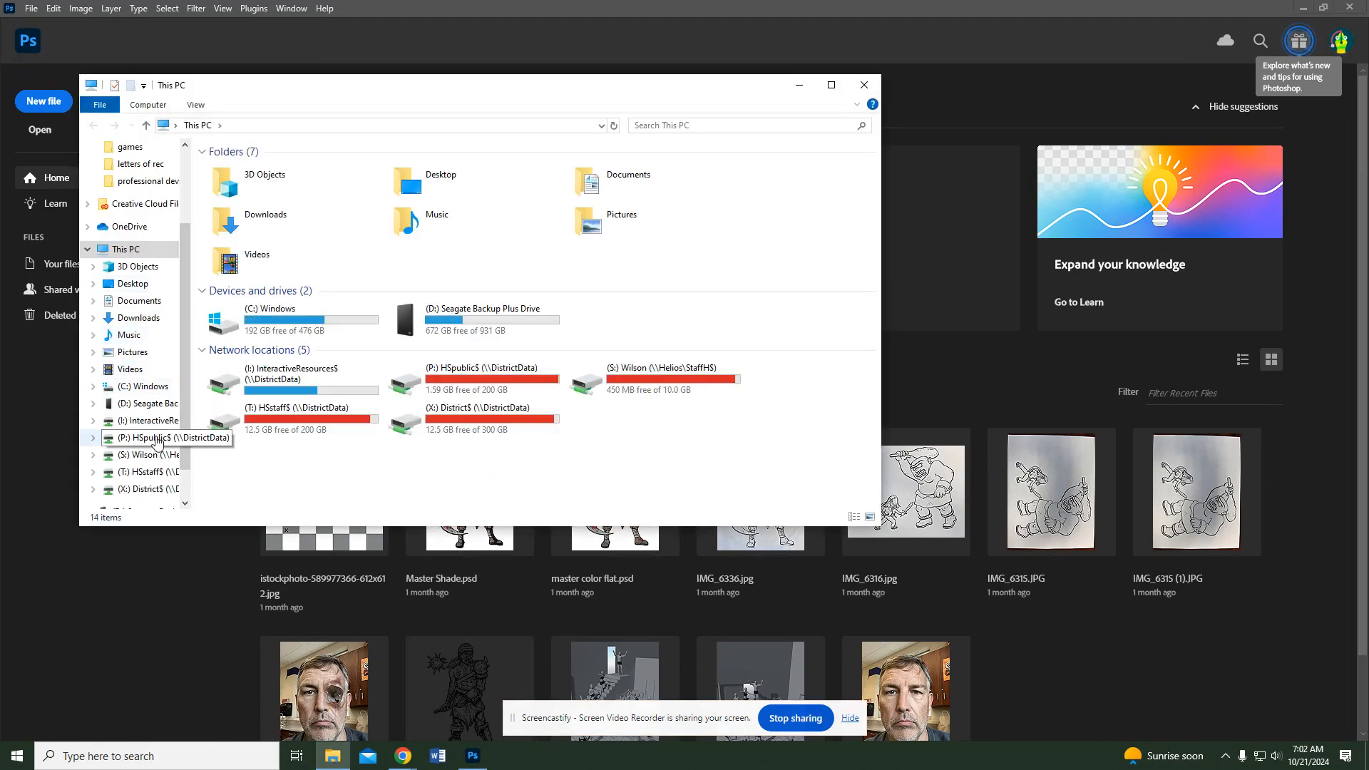
{"action": "left_click", "coordinate": [152, 405]}
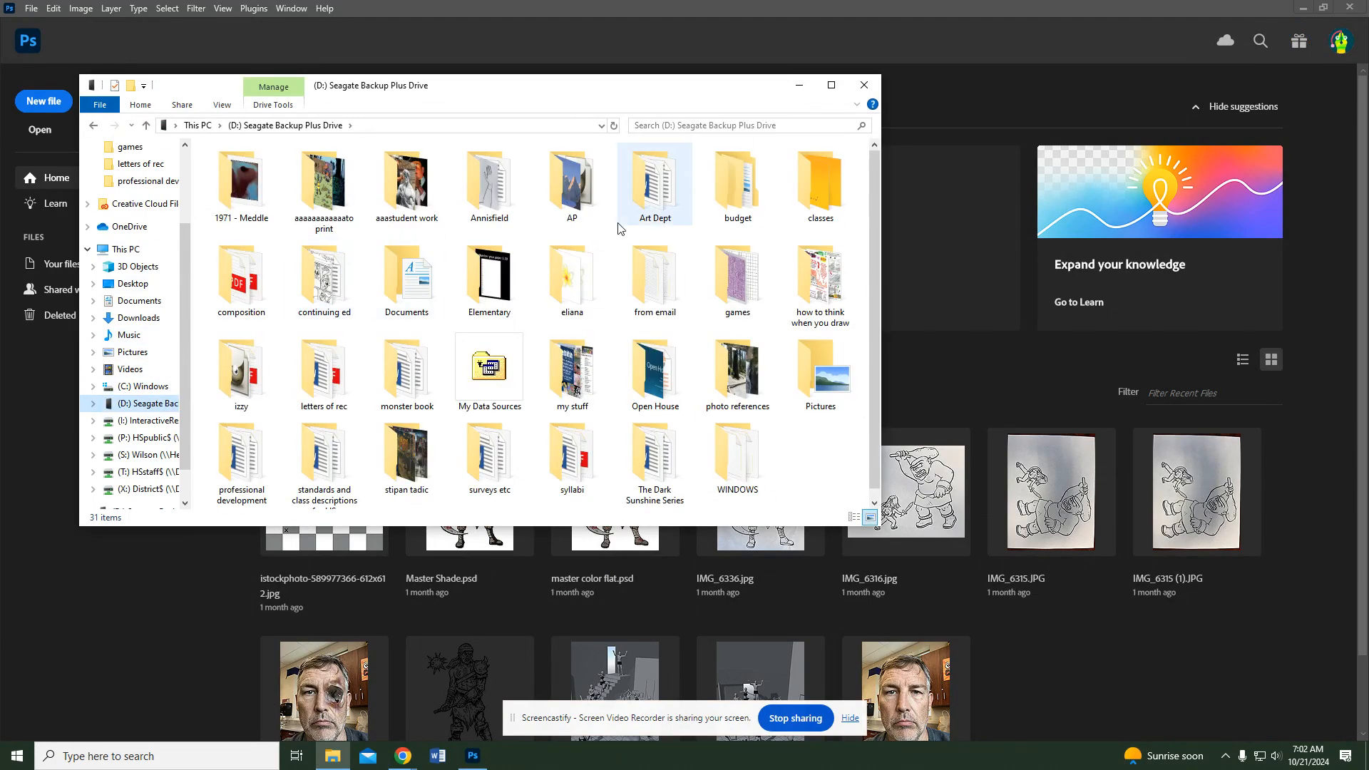
{"action": "double_click", "coordinate": [820, 187]}
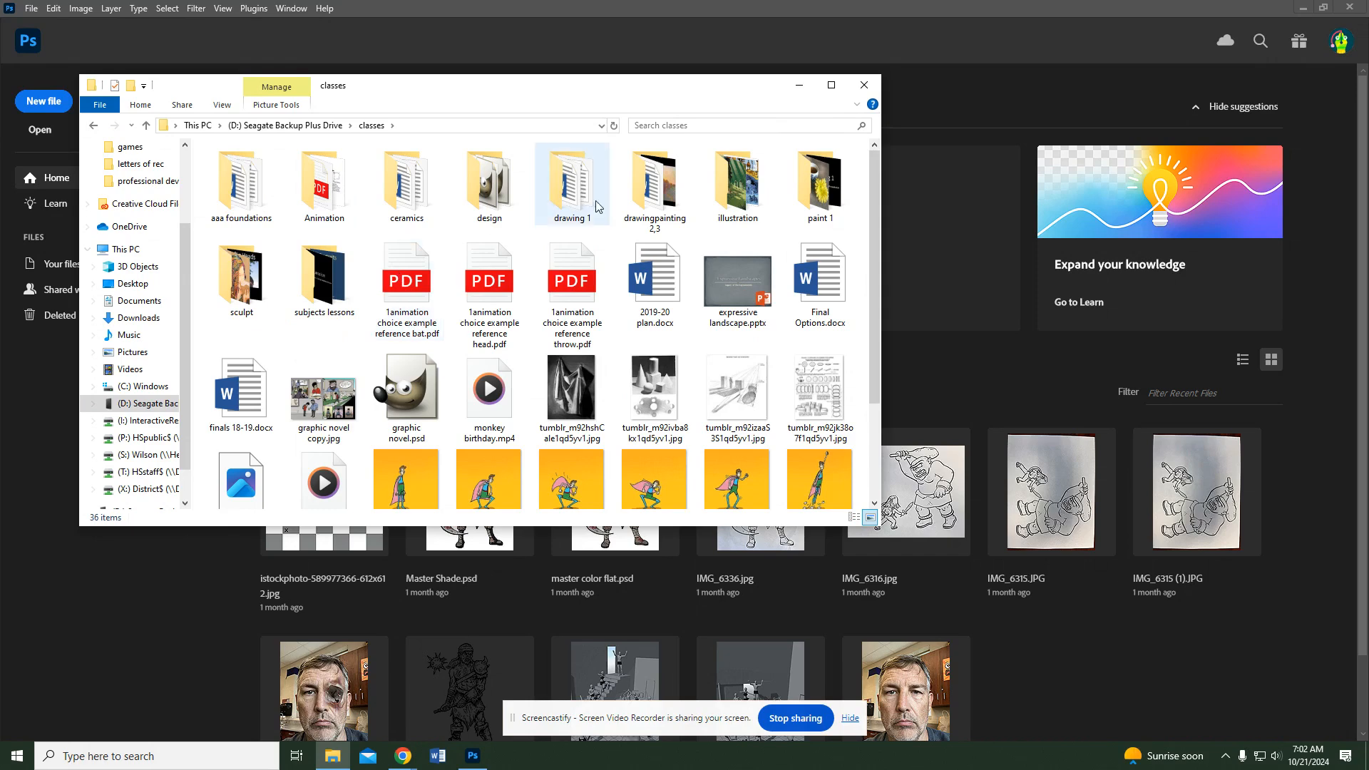
{"action": "double_click", "coordinate": [325, 187]}
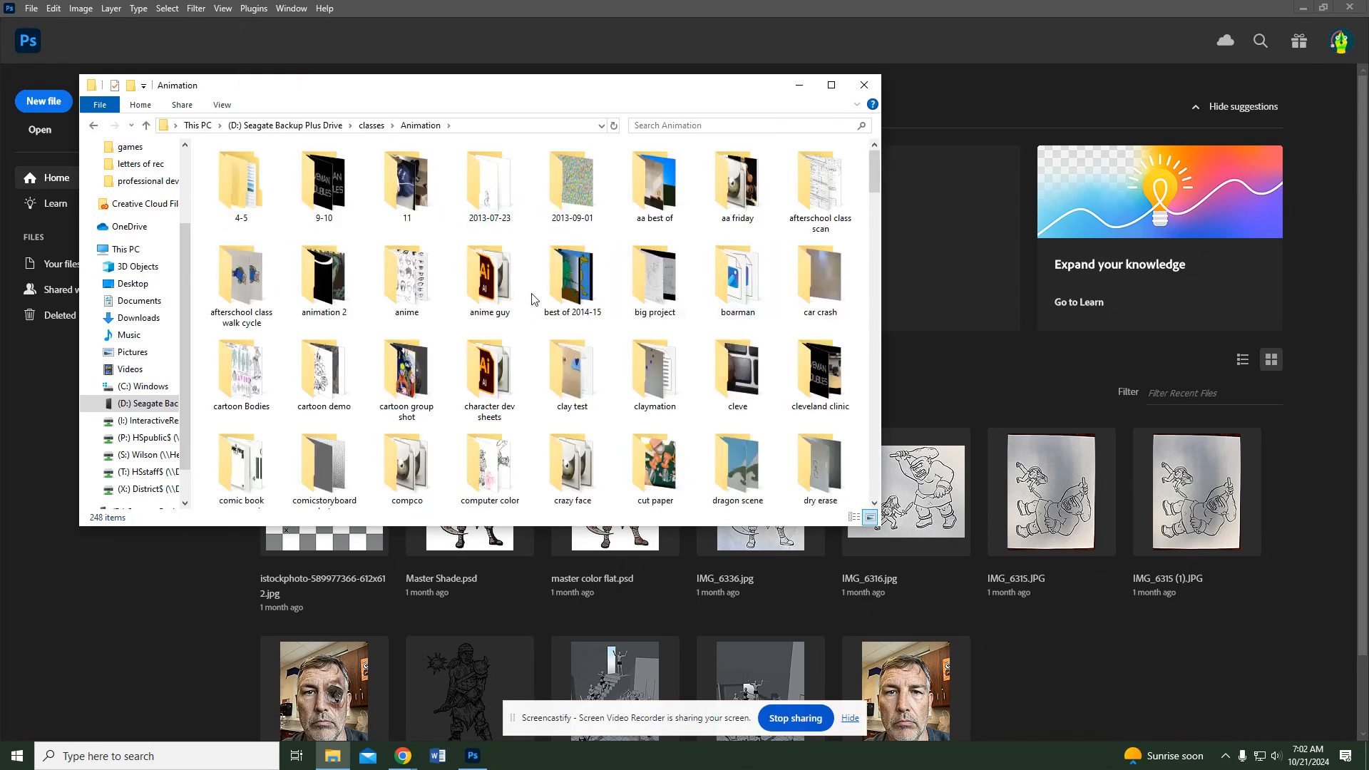
{"action": "scroll", "coordinate": [492, 356], "scroll_direction": "down", "scroll_amount": 3}
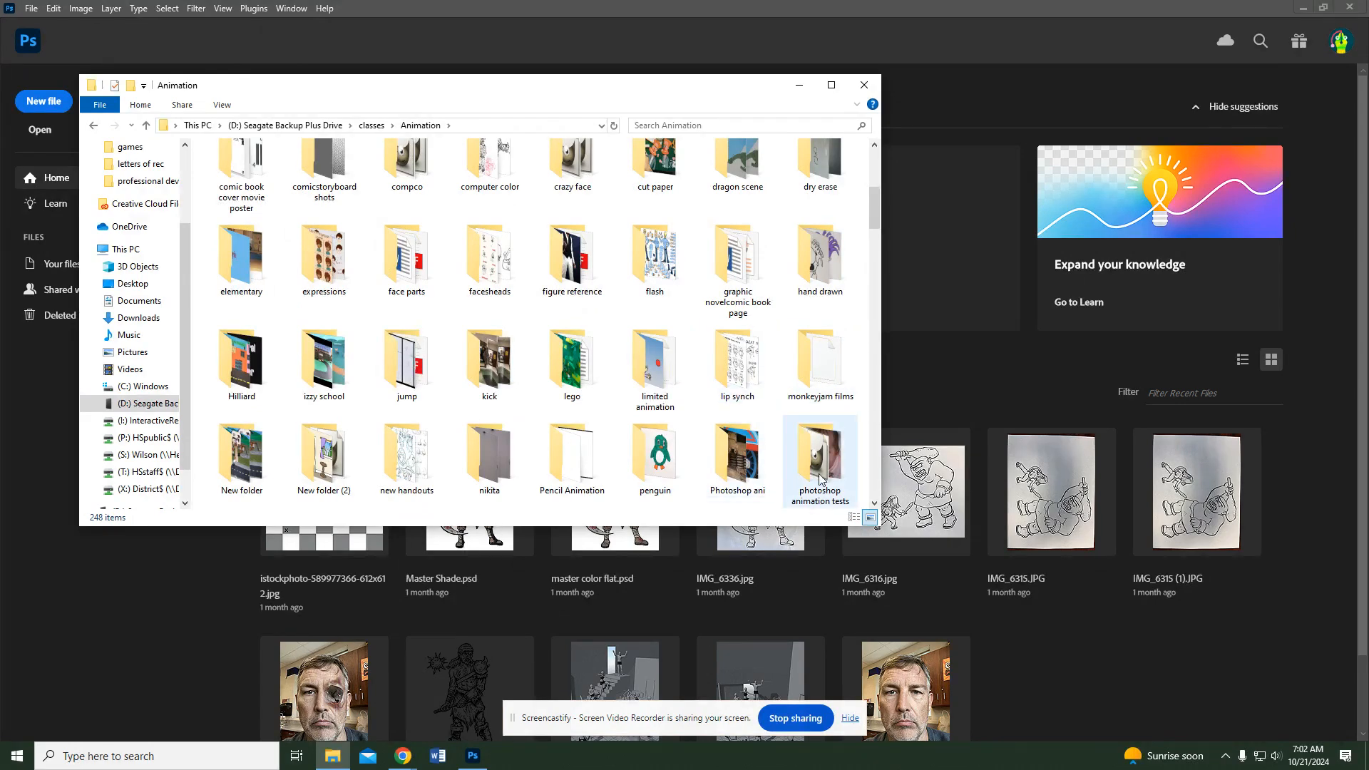
{"action": "scroll", "coordinate": [531, 464], "scroll_direction": "down", "scroll_amount": 2}
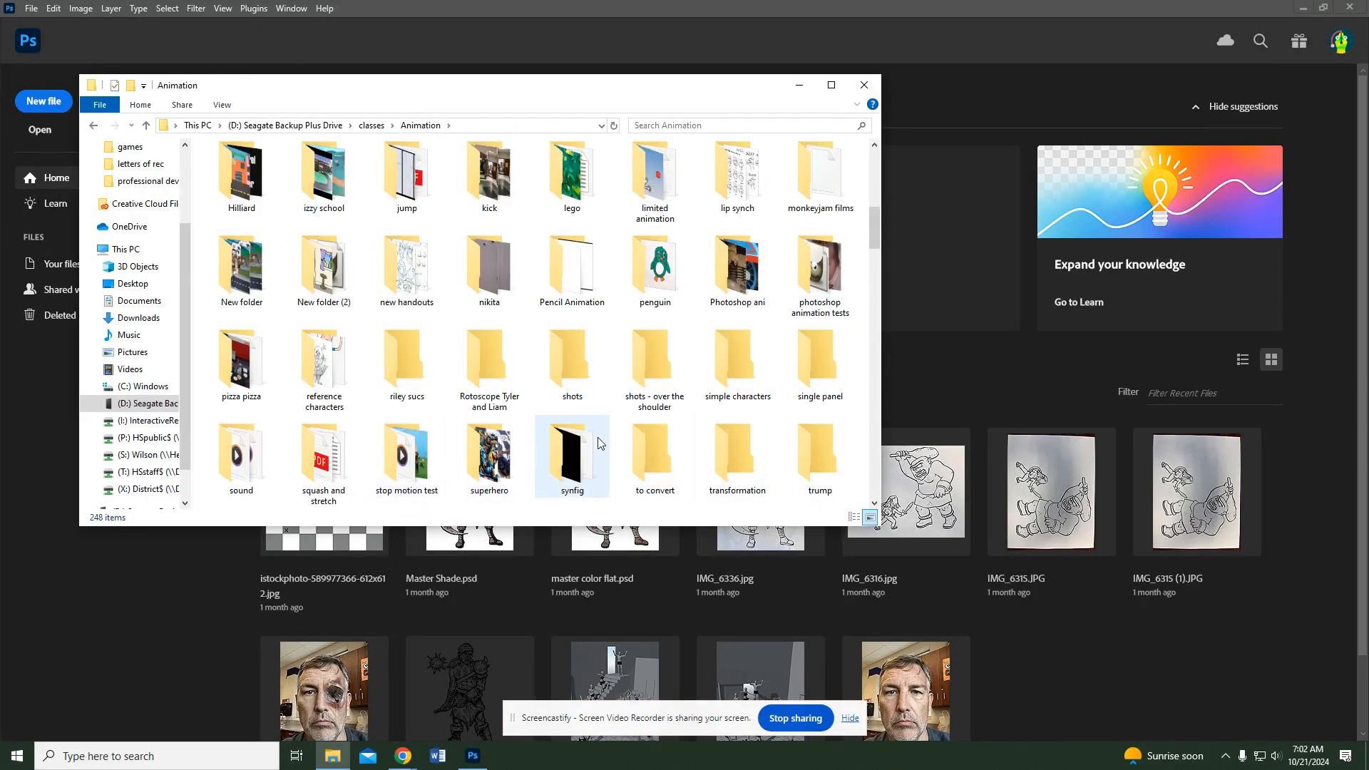
{"action": "scroll", "coordinate": [743, 435], "scroll_direction": "down", "scroll_amount": 2}
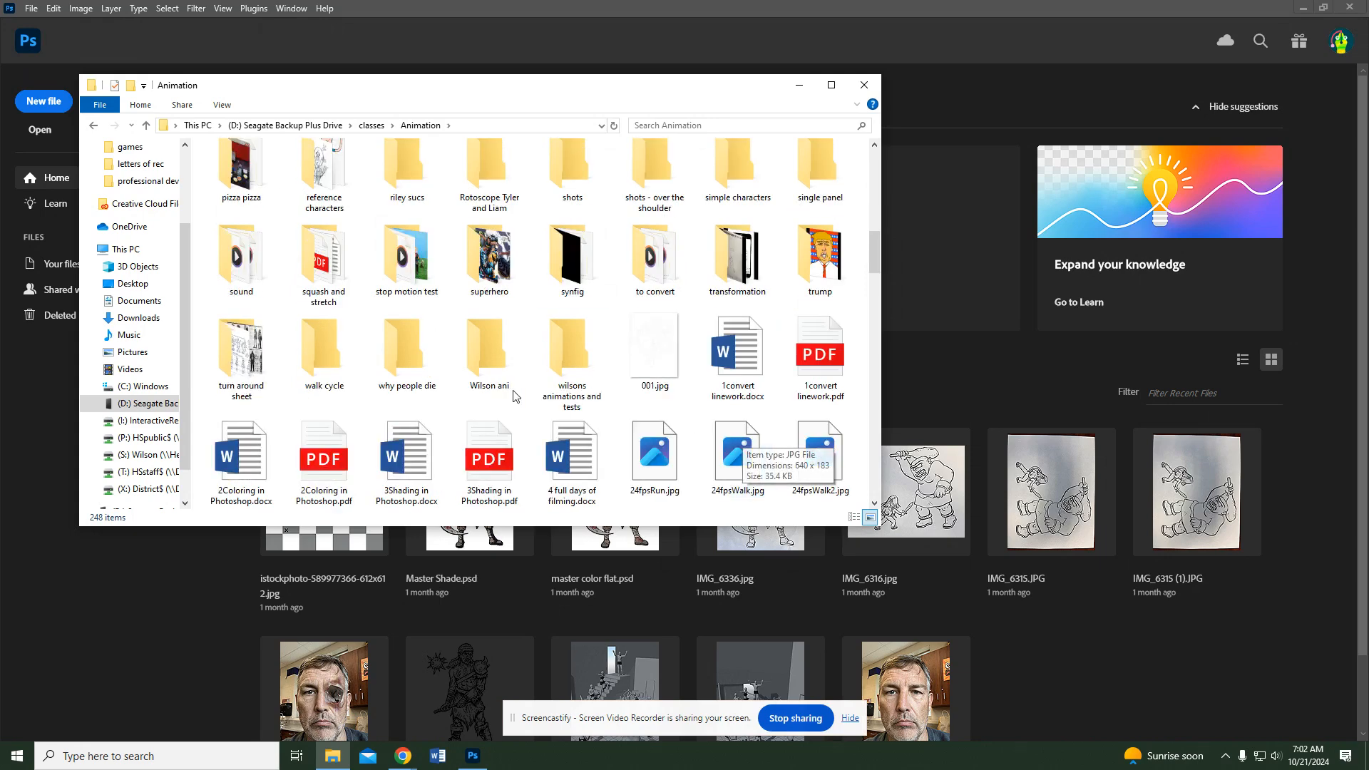
{"action": "double_click", "coordinate": [319, 371]}
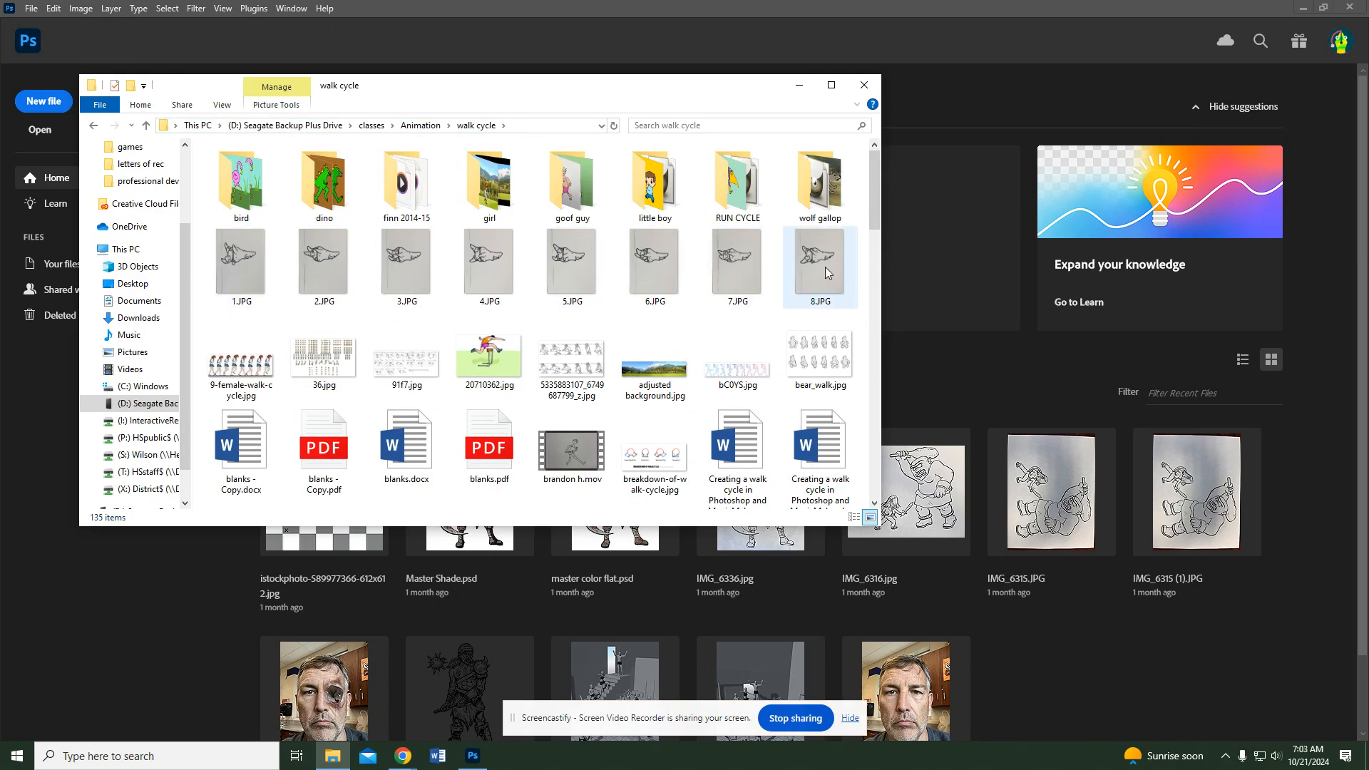
{"action": "left_click_drag", "start_coordinate": [230, 259], "coordinate": [311, 520]}
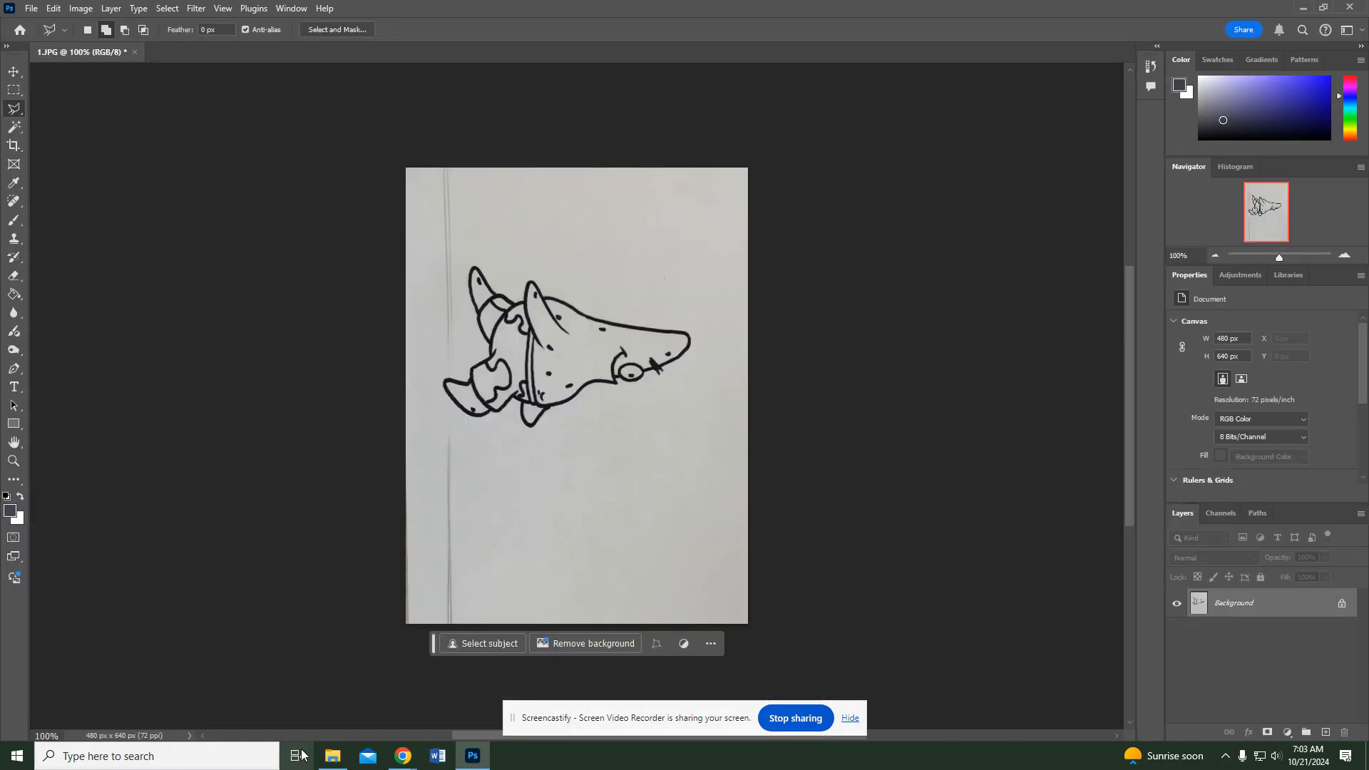
- Select the images 2.JPG through 8.JPG in the walk cycle folder in File Explorer
{"action": "left_click", "coordinate": [332, 756]}
{"action": "left_click", "coordinate": [322, 271]}
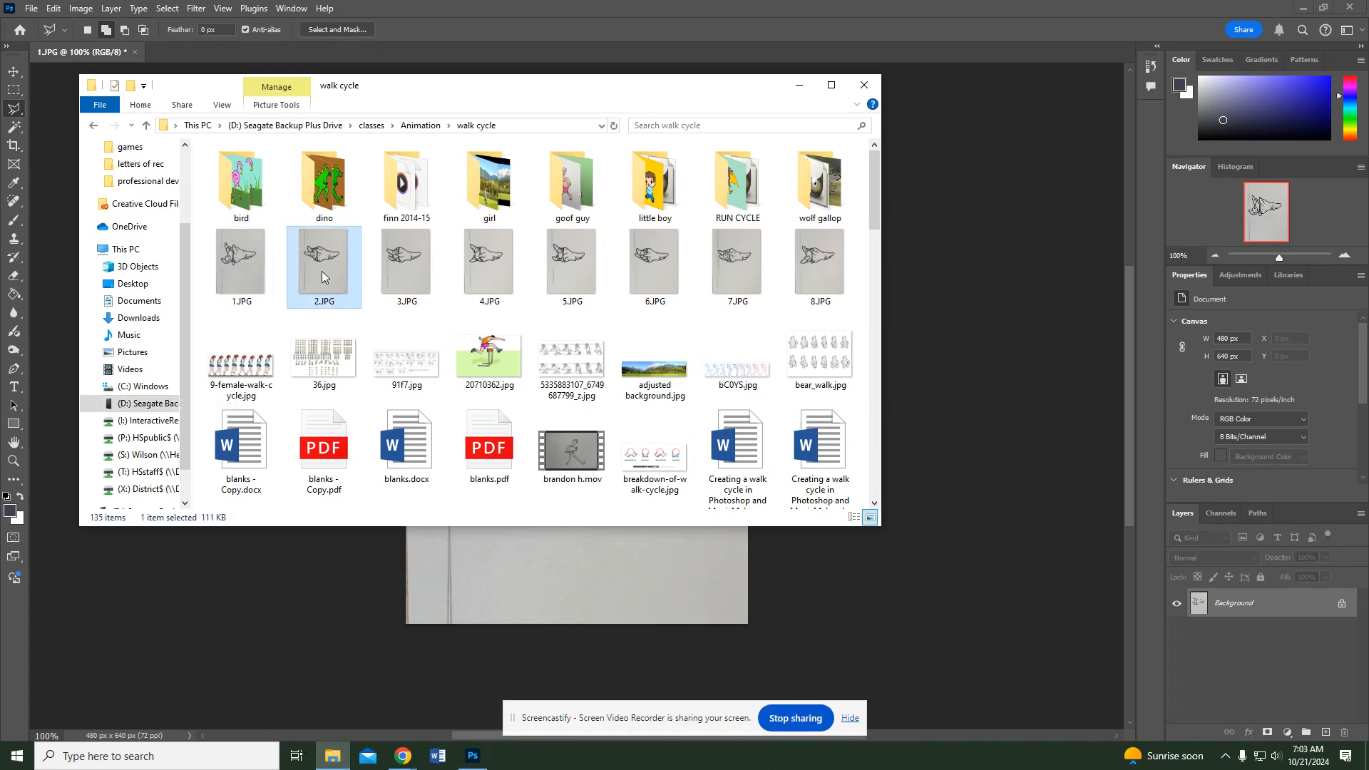
{"action": "left_click", "coordinate": [801, 259], "text": "shift"}
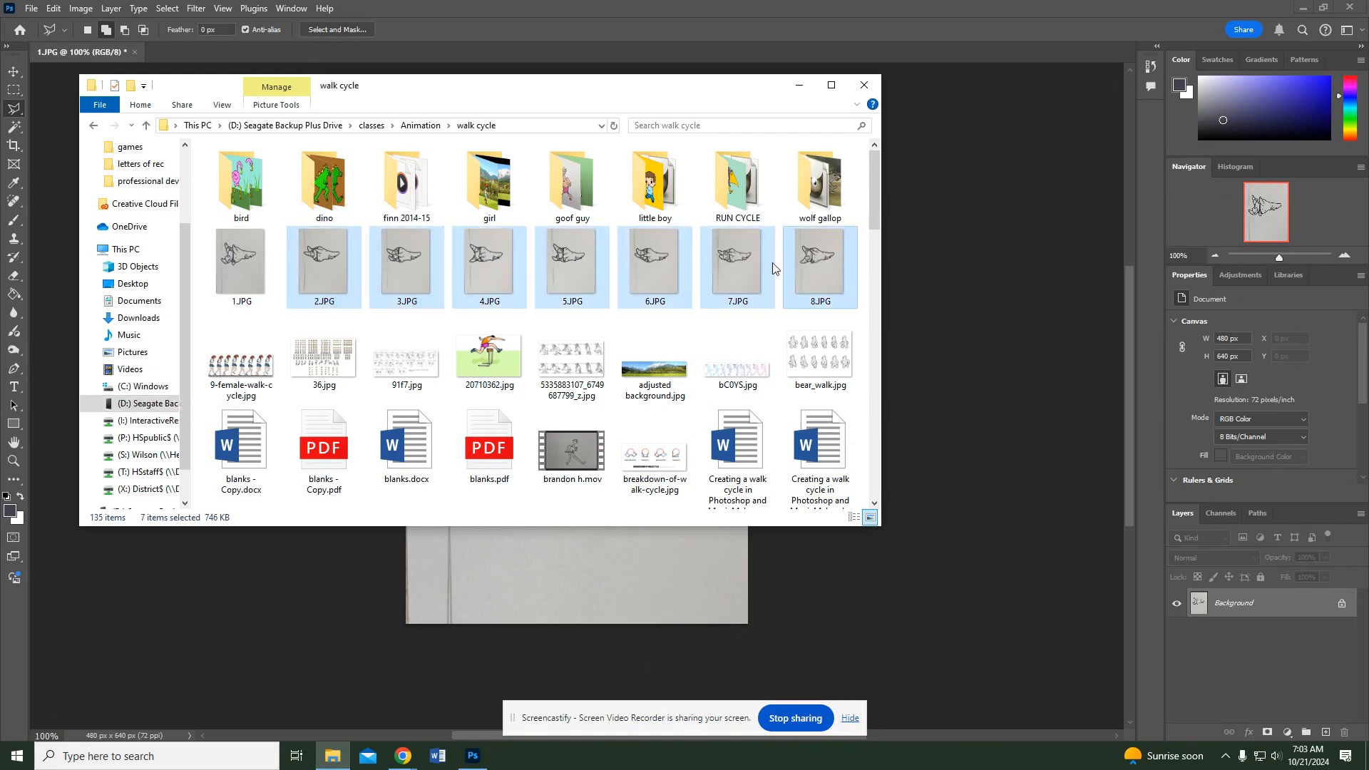
{"action": "left_click", "coordinate": [868, 321]}
{"action": "left_click_drag", "start_coordinate": [868, 321], "coordinate": [354, 276]}
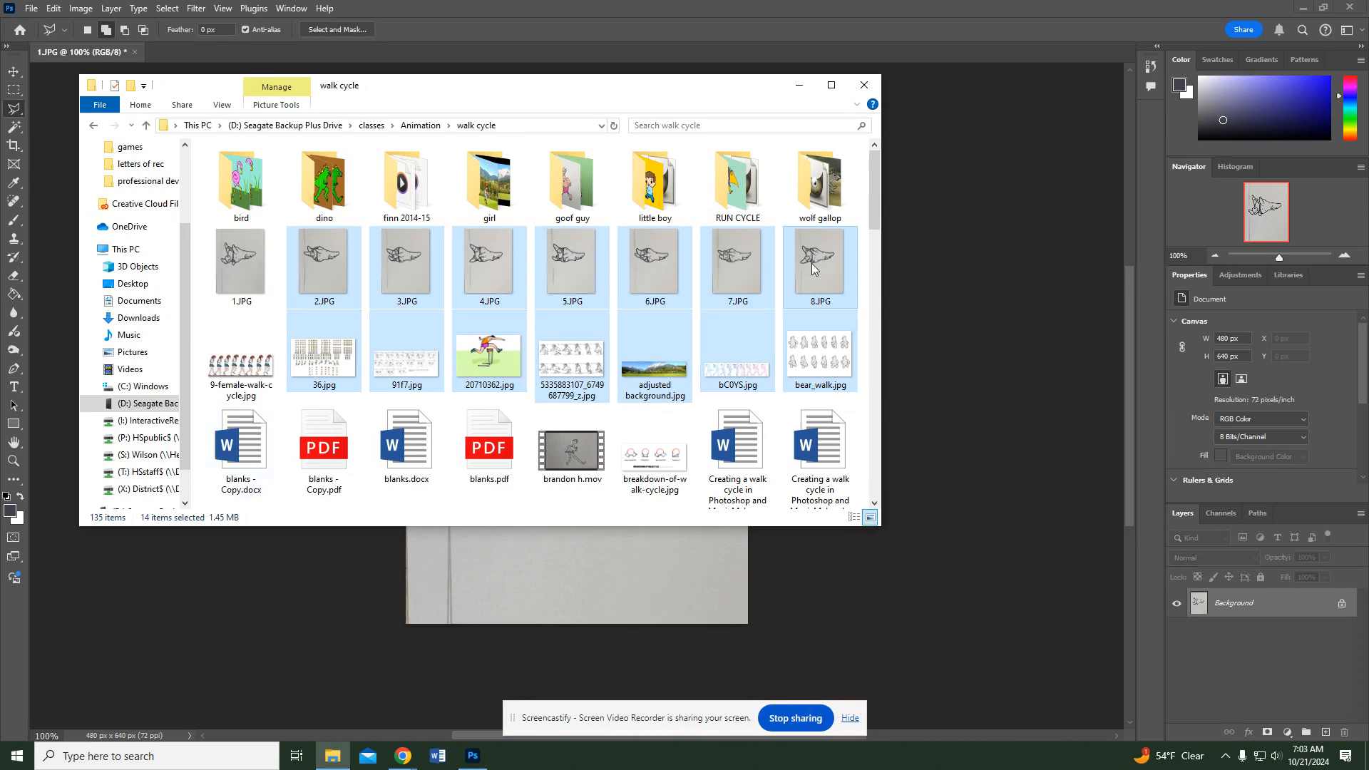
{"action": "left_click_drag", "start_coordinate": [861, 280], "coordinate": [360, 274]}
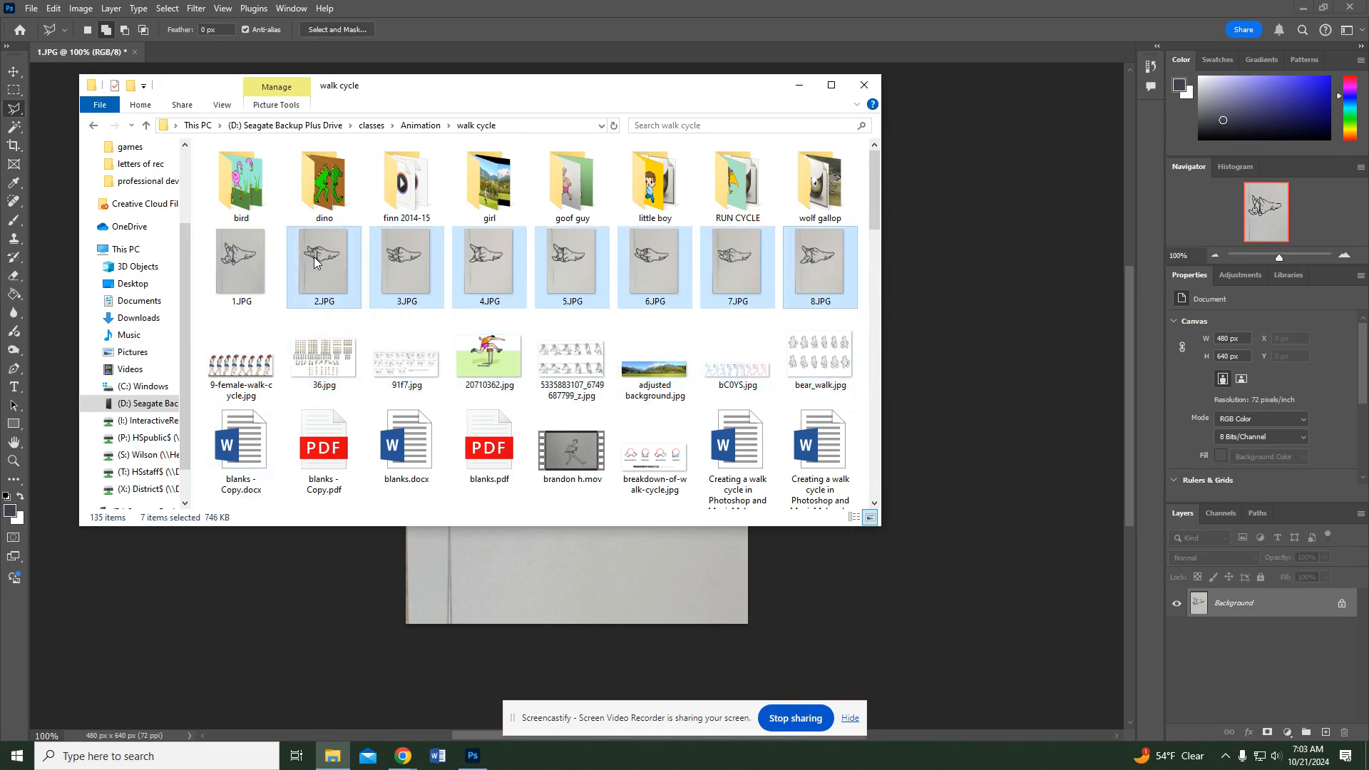
- Place the selected images 2.JPG through 8.JPG as layers in the 1.JPG document in Photoshop, keeping their placed size
{"action": "left_click_drag", "start_coordinate": [964, 286], "coordinate": [972, 291]}
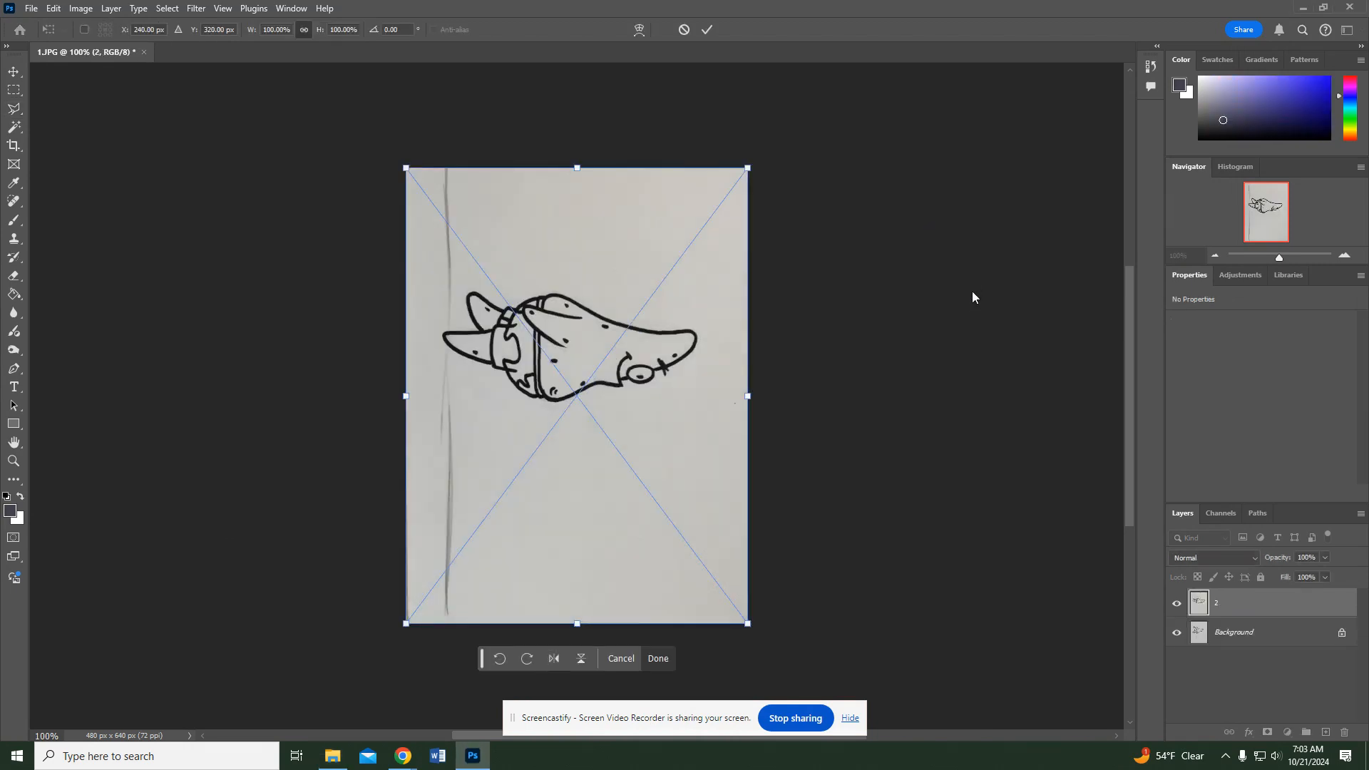
{"action": "key", "text": "Return"}
{"action": "key", "text": "Return"}
{"action": "key", "text": "Return"}
{"action": "key", "text": "Return"}
{"action": "key", "text": "Return"}
{"action": "key", "text": "Return"}
{"action": "key", "text": "Return"}
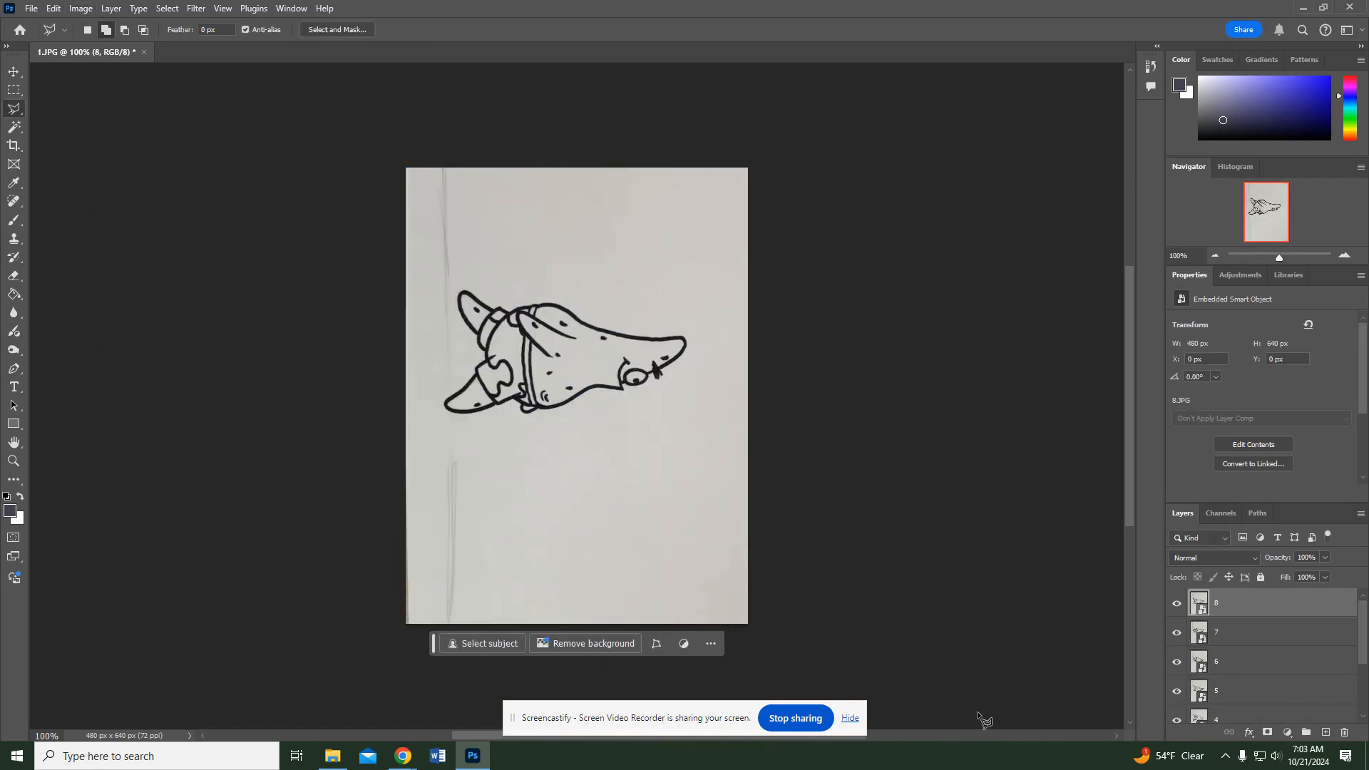
- Rotate the whole image 90° counter clockwise
{"action": "left_click", "coordinate": [81, 9]}
{"action": "mouse_move", "coordinate": [127, 143]}
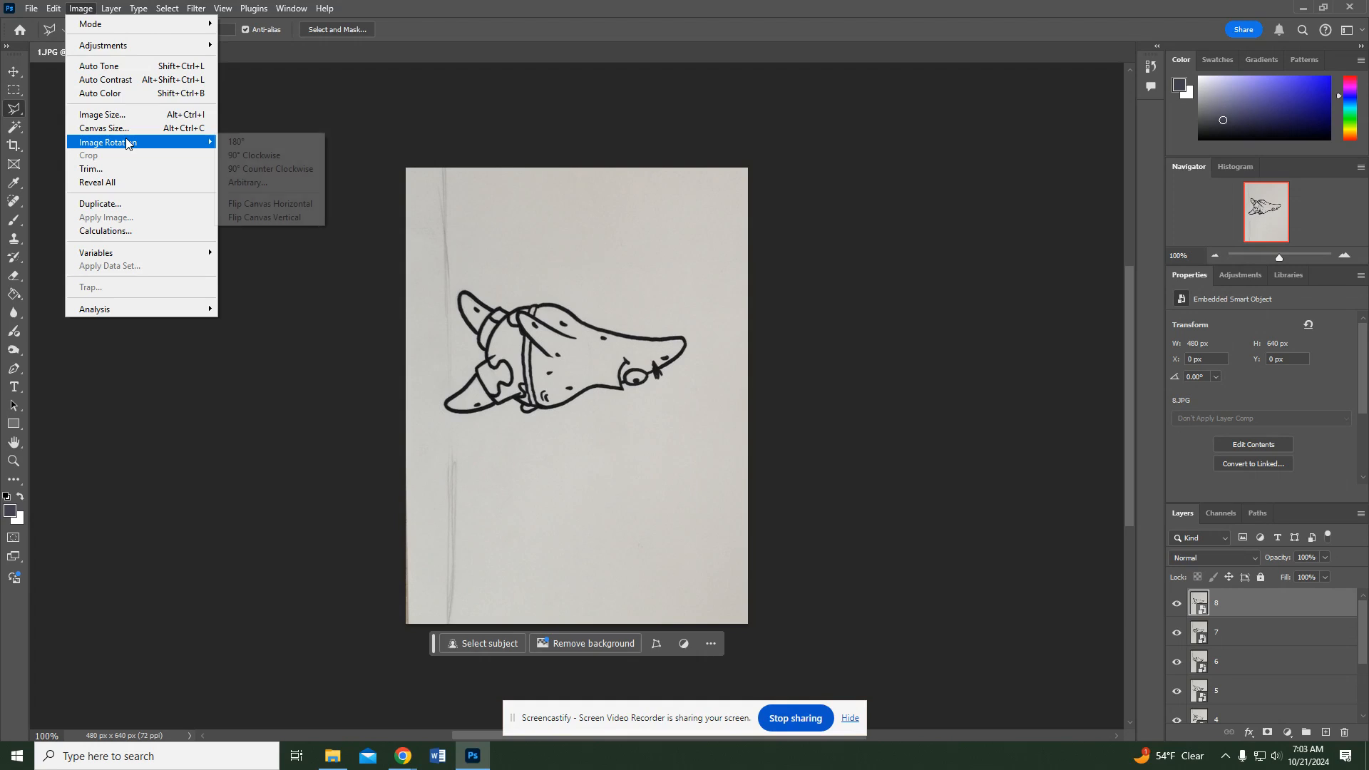
{"action": "left_click", "coordinate": [247, 170]}
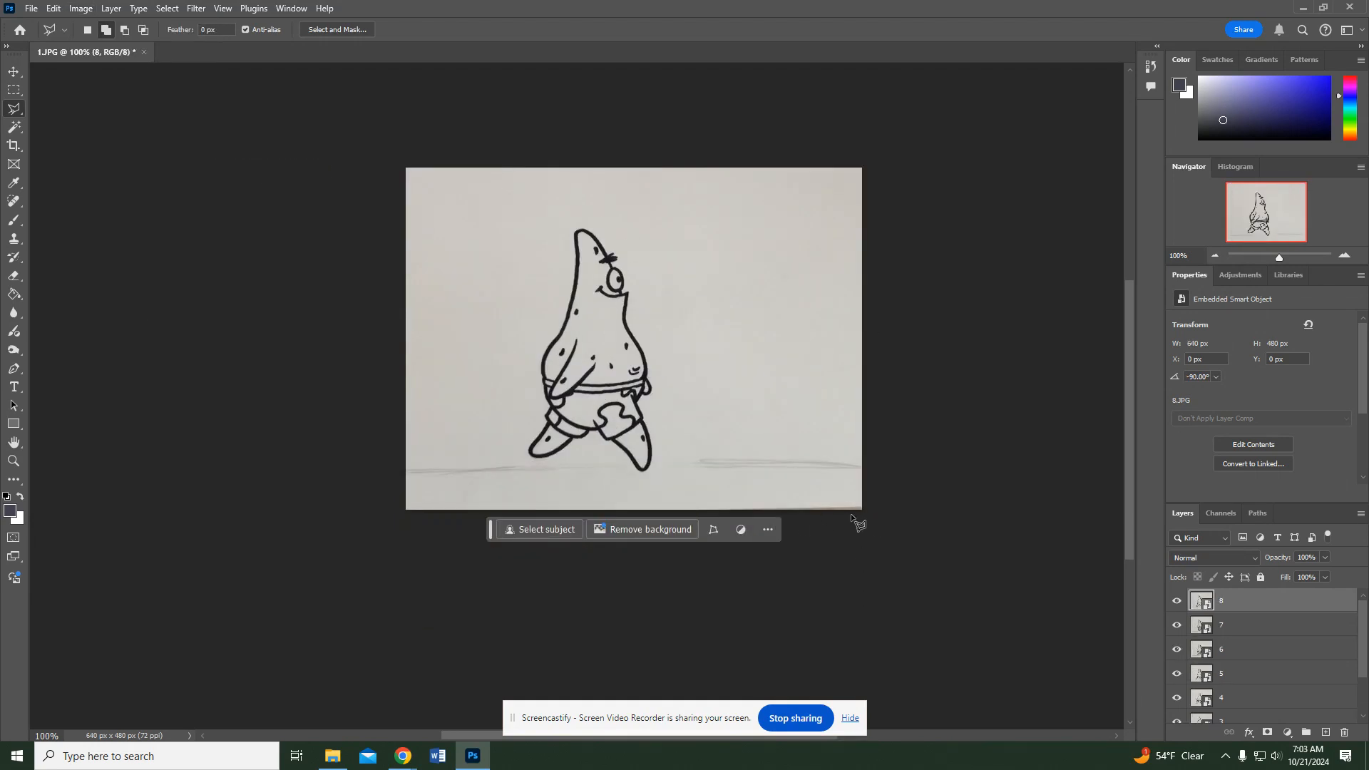
- Crop the canvas slightly inward from two opposite corners to 584 x 440 px, trimming the uneven photo edges
{"action": "left_click", "coordinate": [13, 145]}
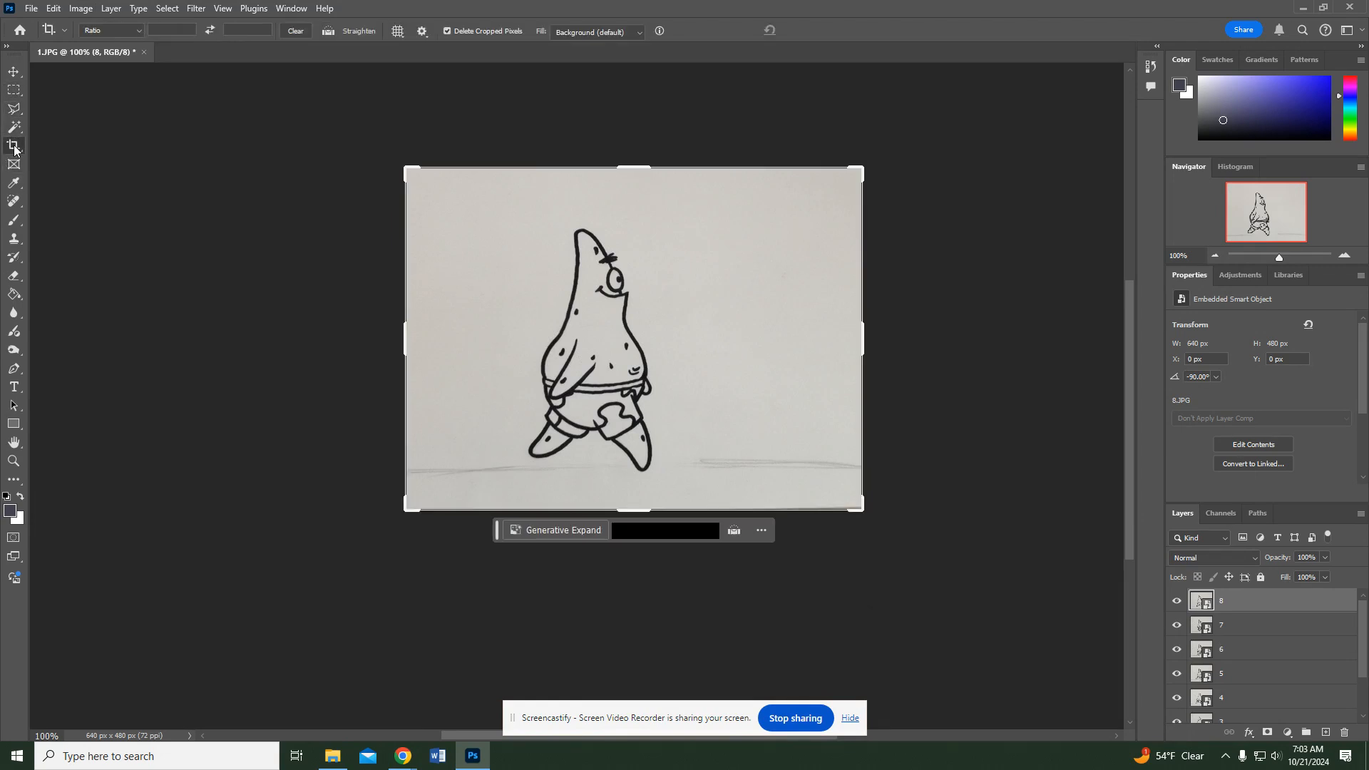
{"action": "left_click_drag", "start_coordinate": [862, 509], "coordinate": [857, 503]}
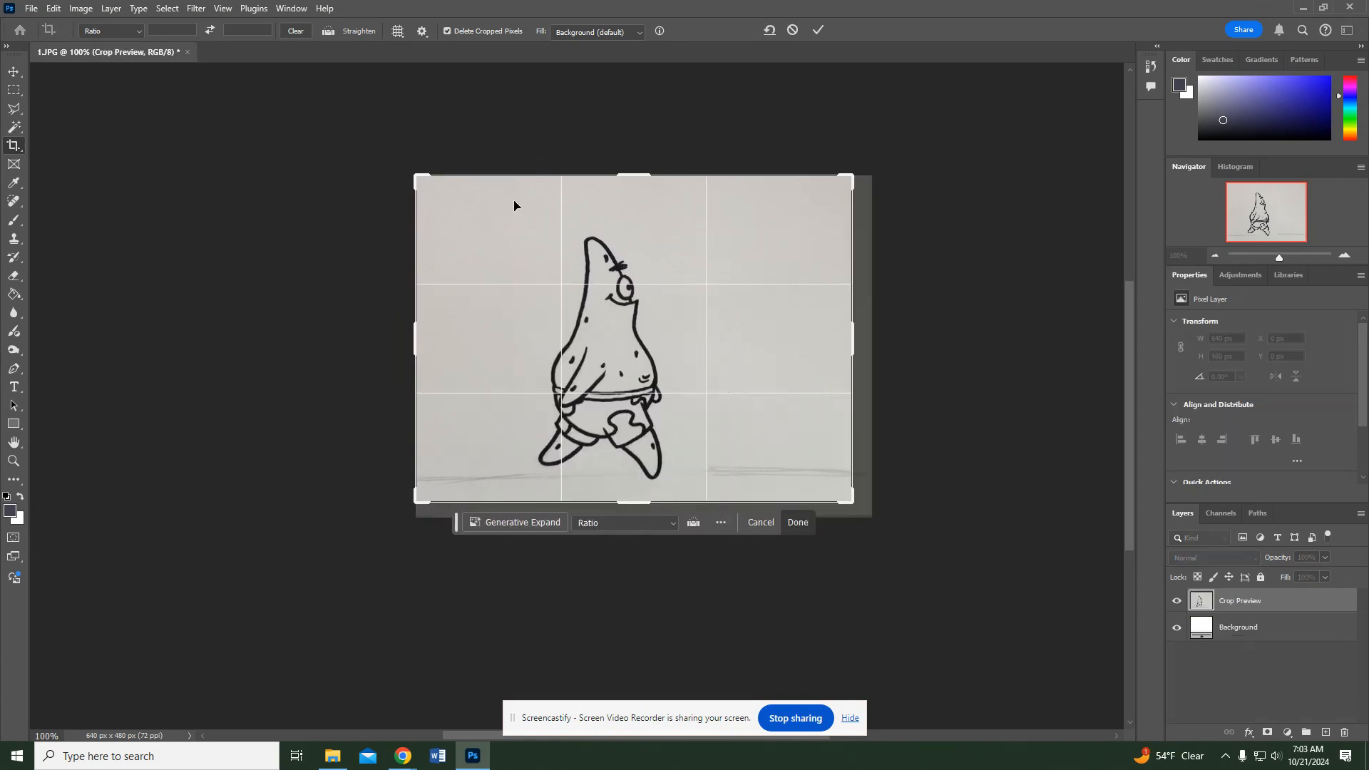
{"action": "left_click_drag", "start_coordinate": [413, 174], "coordinate": [431, 189]}
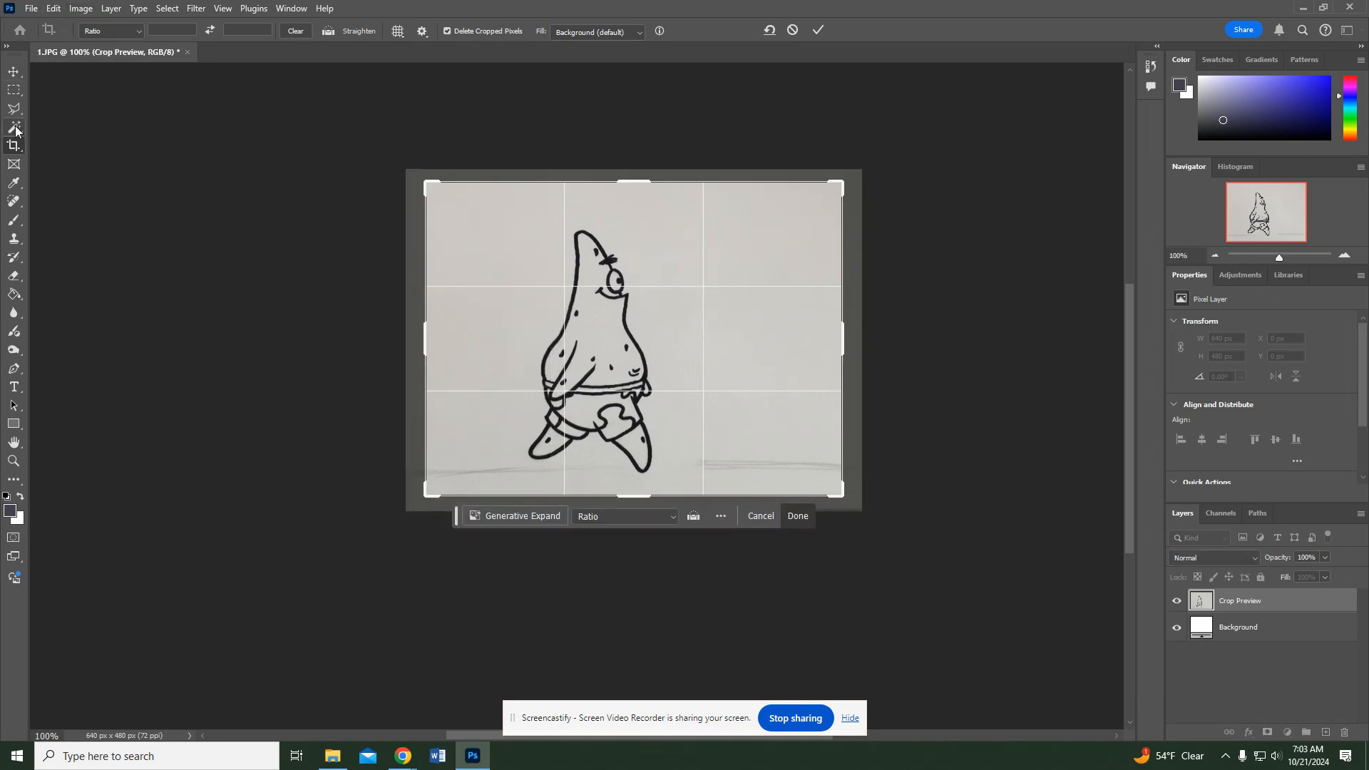
{"action": "left_click", "coordinate": [18, 74]}
{"action": "left_click", "coordinate": [1000, 332]}
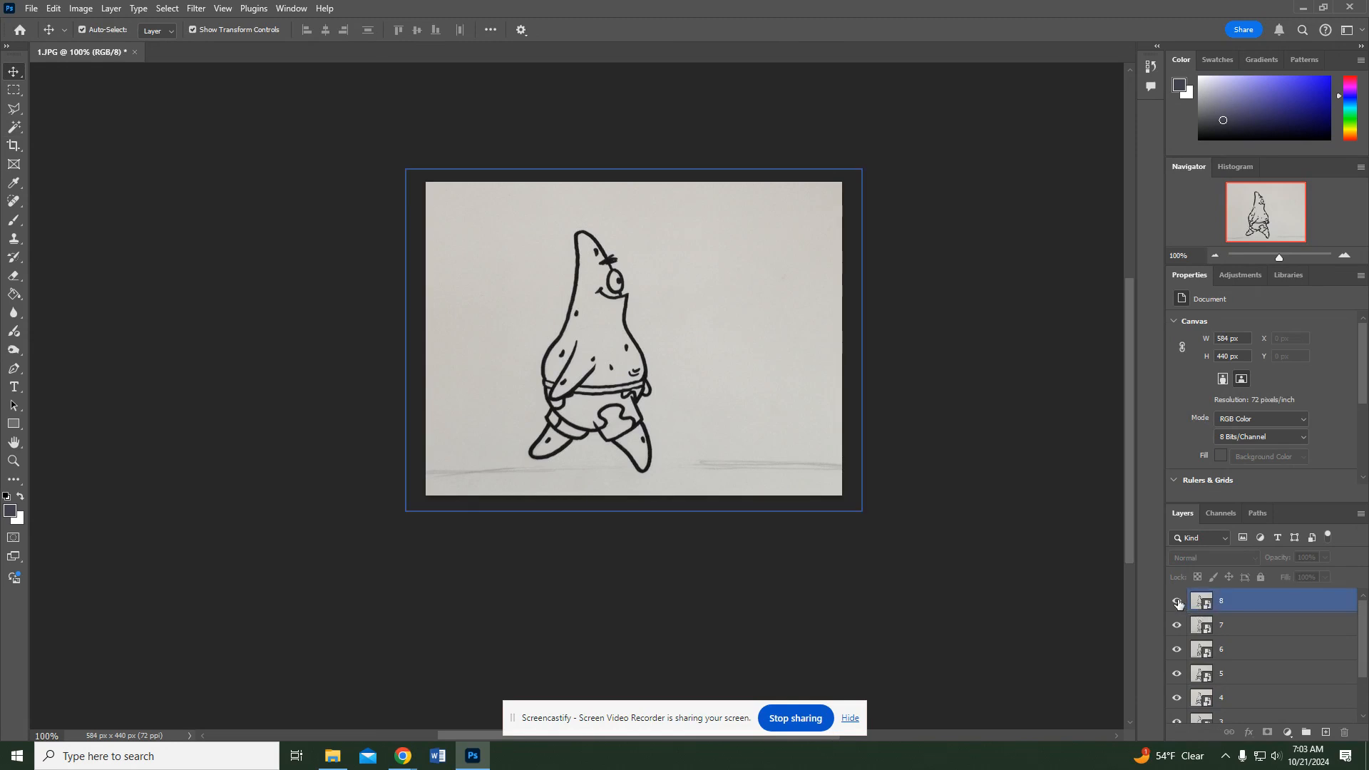
- Hide layers 2 through 8 so that only the Background drawing is shown
{"action": "scroll", "coordinate": [1174, 722], "scroll_direction": "down", "scroll_amount": 2}
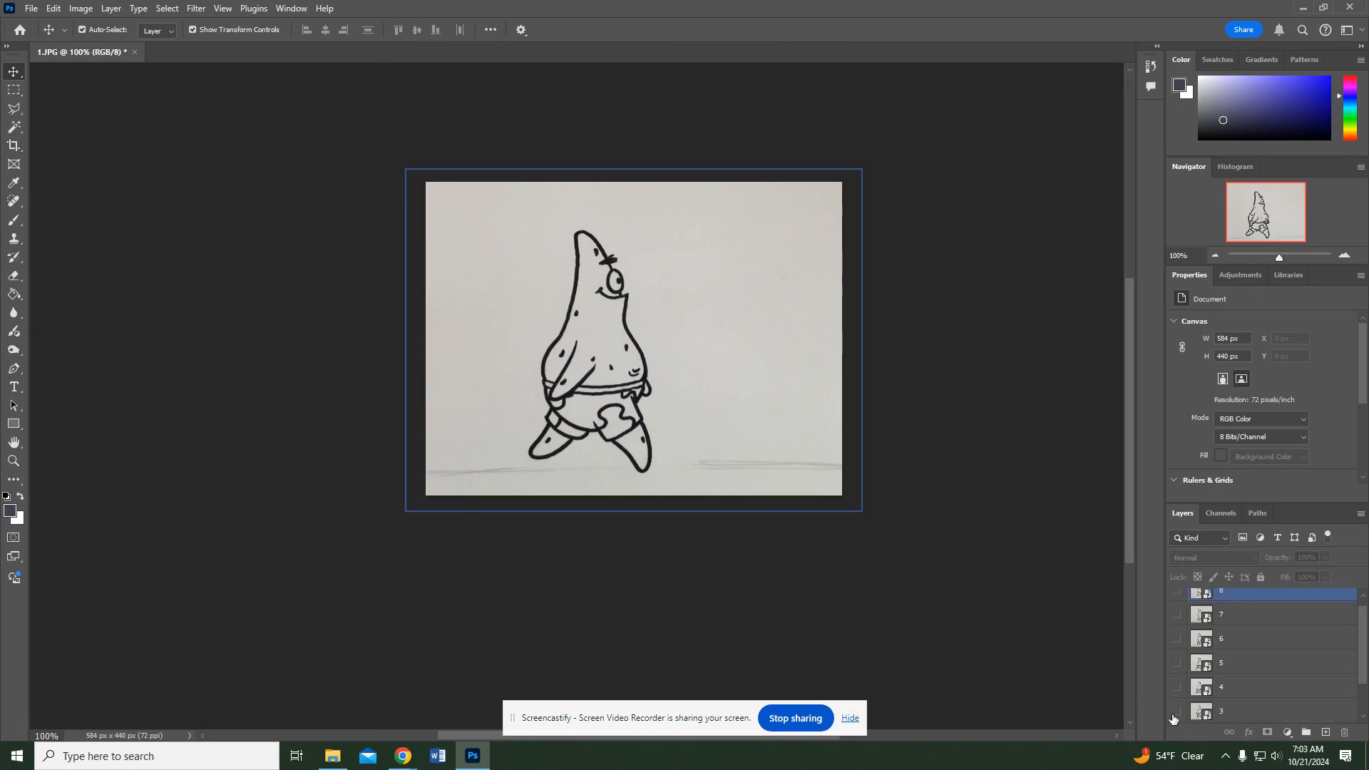
{"action": "left_click", "coordinate": [1177, 687]}
{"action": "left_click", "coordinate": [1177, 711]}
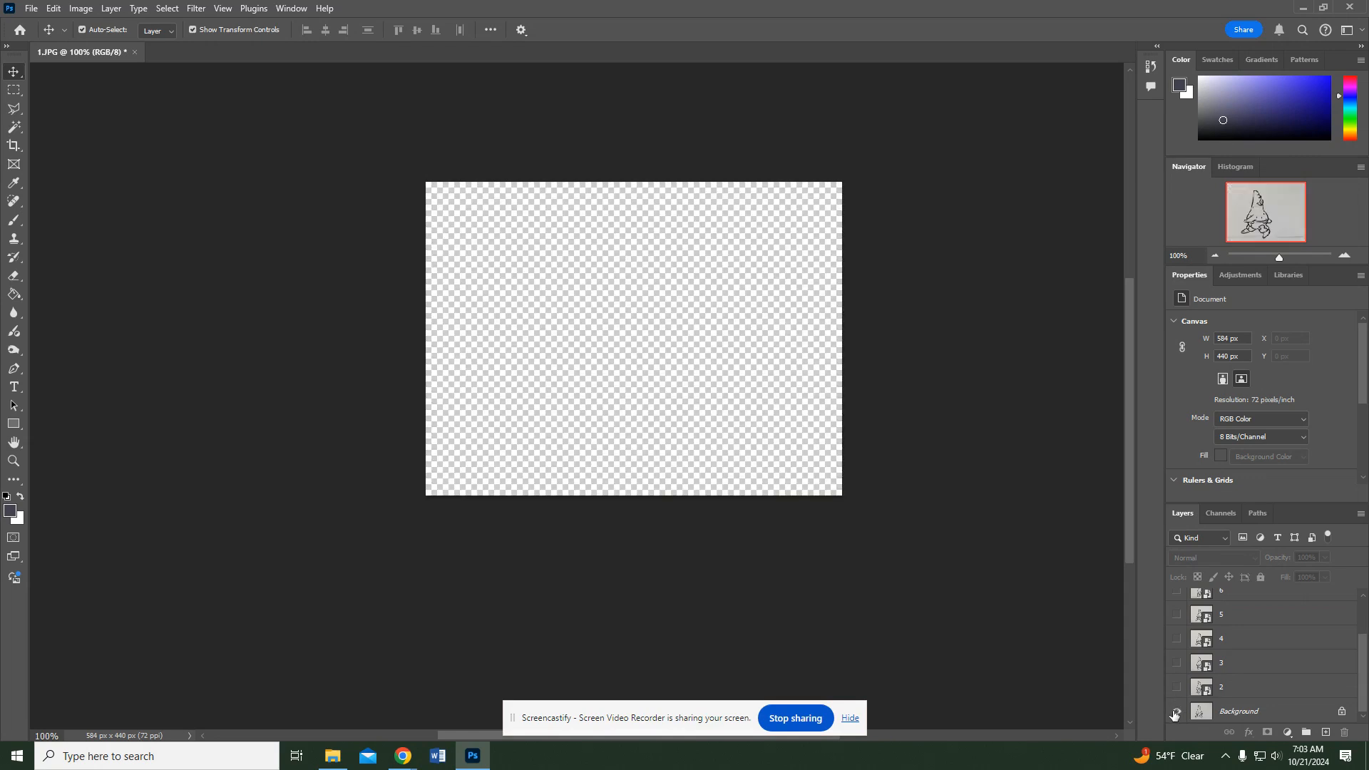
{"action": "left_click", "coordinate": [289, 10]}
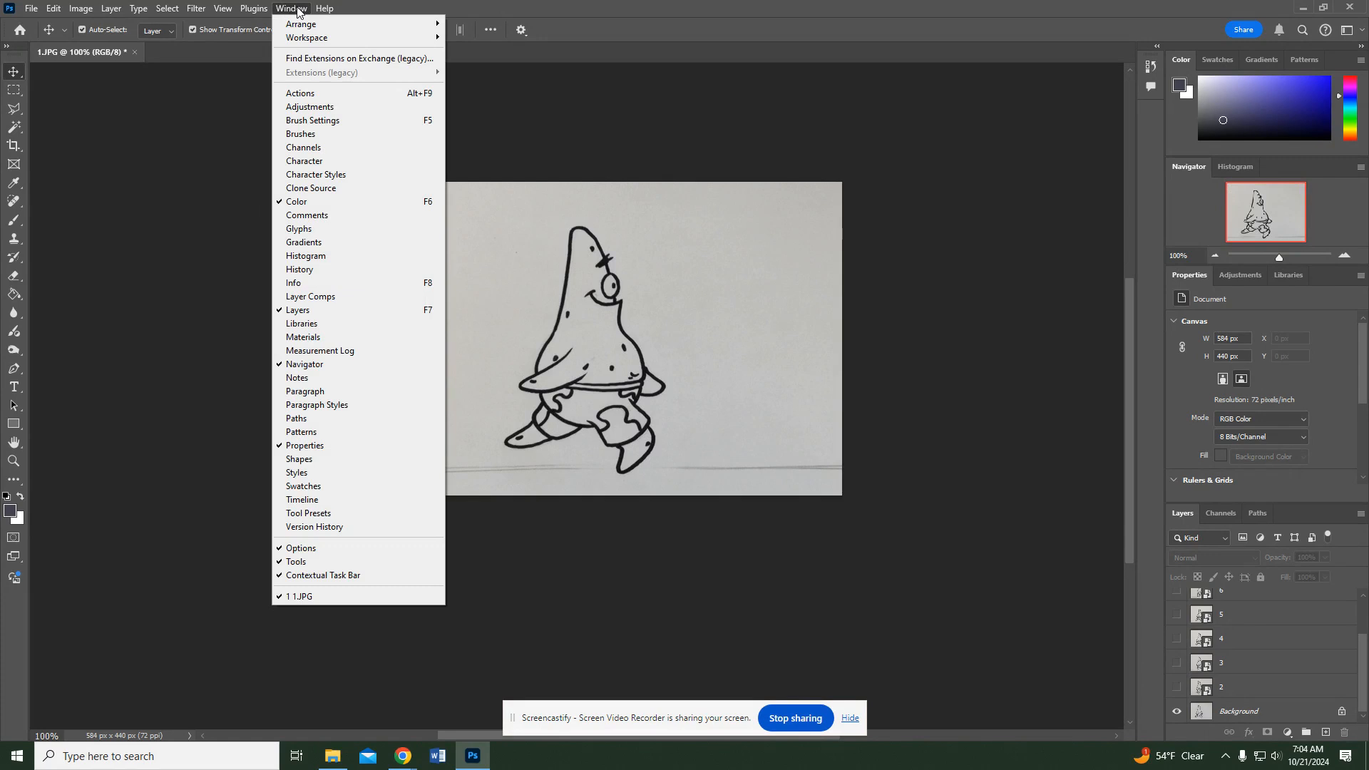
{"action": "left_click", "coordinate": [939, 181]}
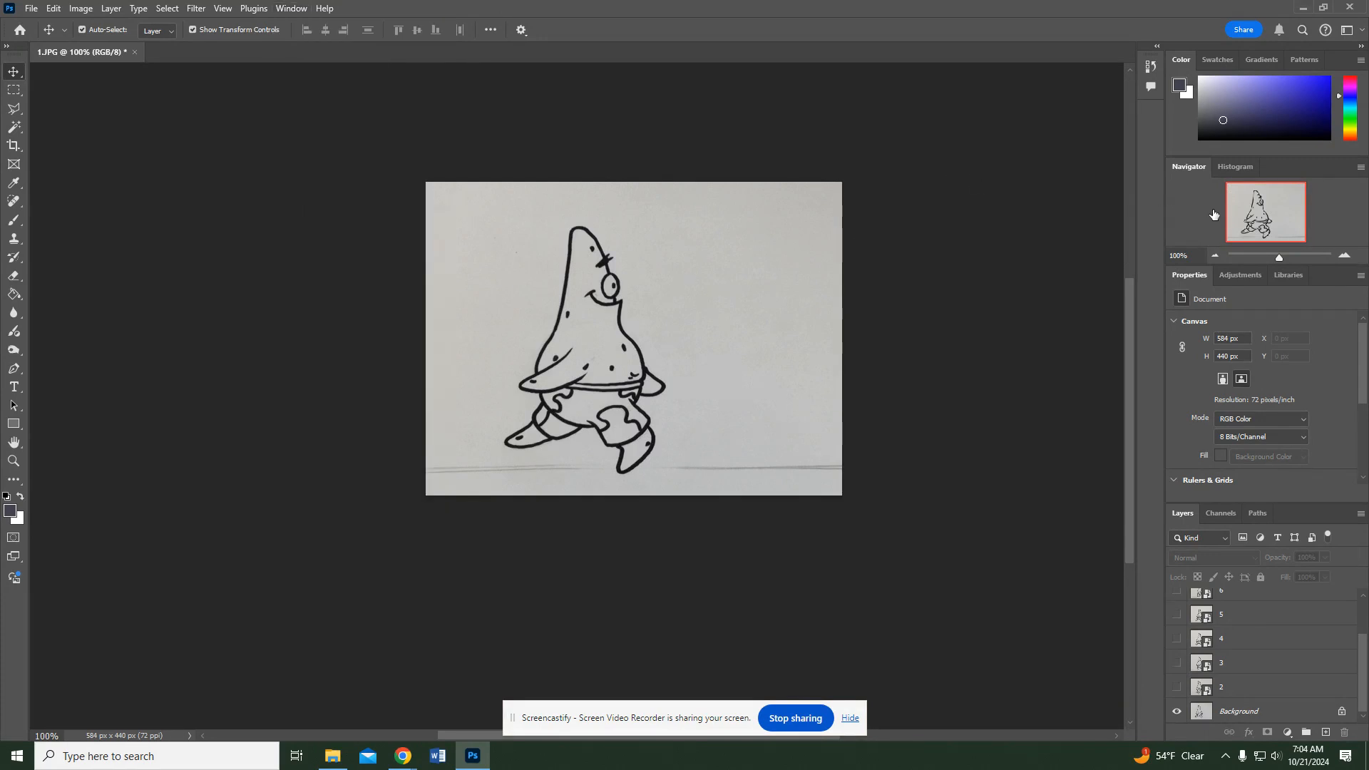
- Select the character's black outline on the Background layer with the Magic Wand and extend the selection to all similar dark linework
{"action": "left_click_drag", "start_coordinate": [1282, 258], "coordinate": [1294, 258]}
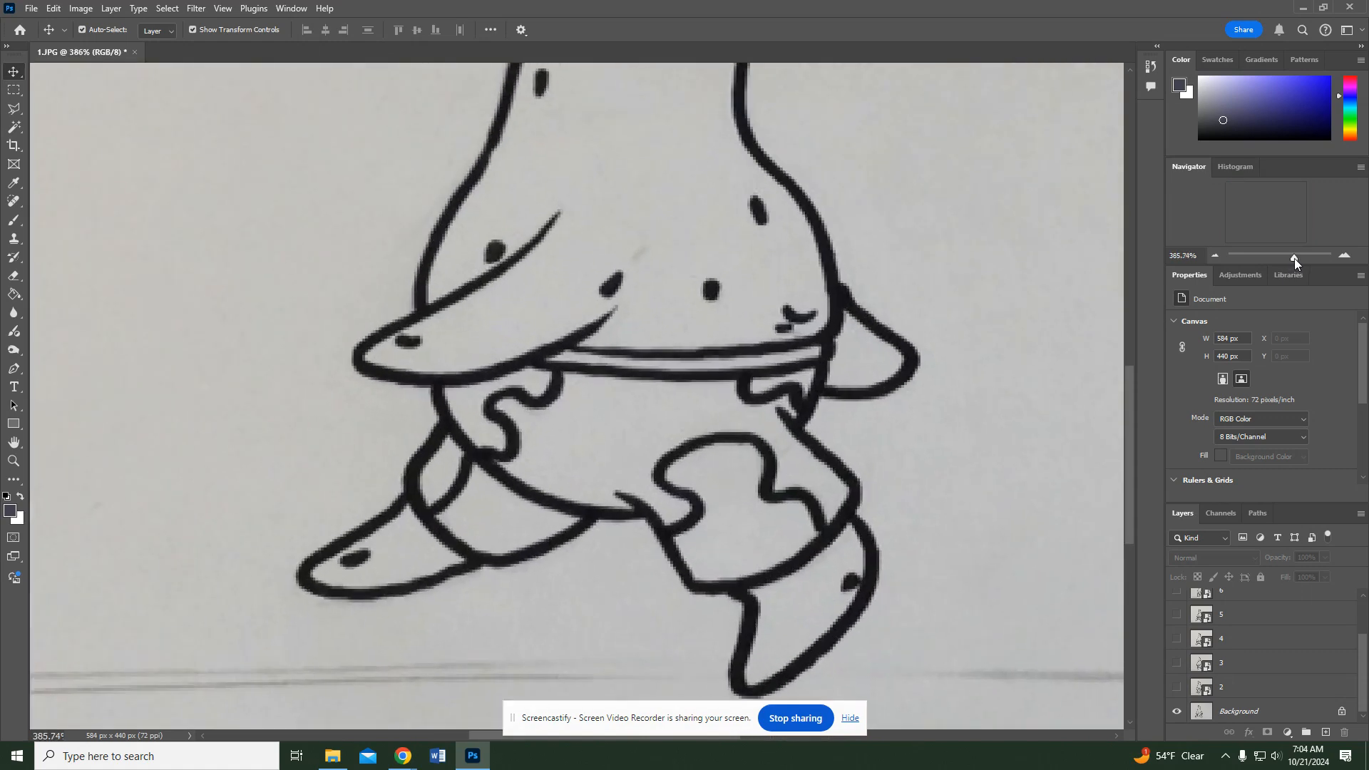
{"action": "left_click", "coordinate": [8, 135]}
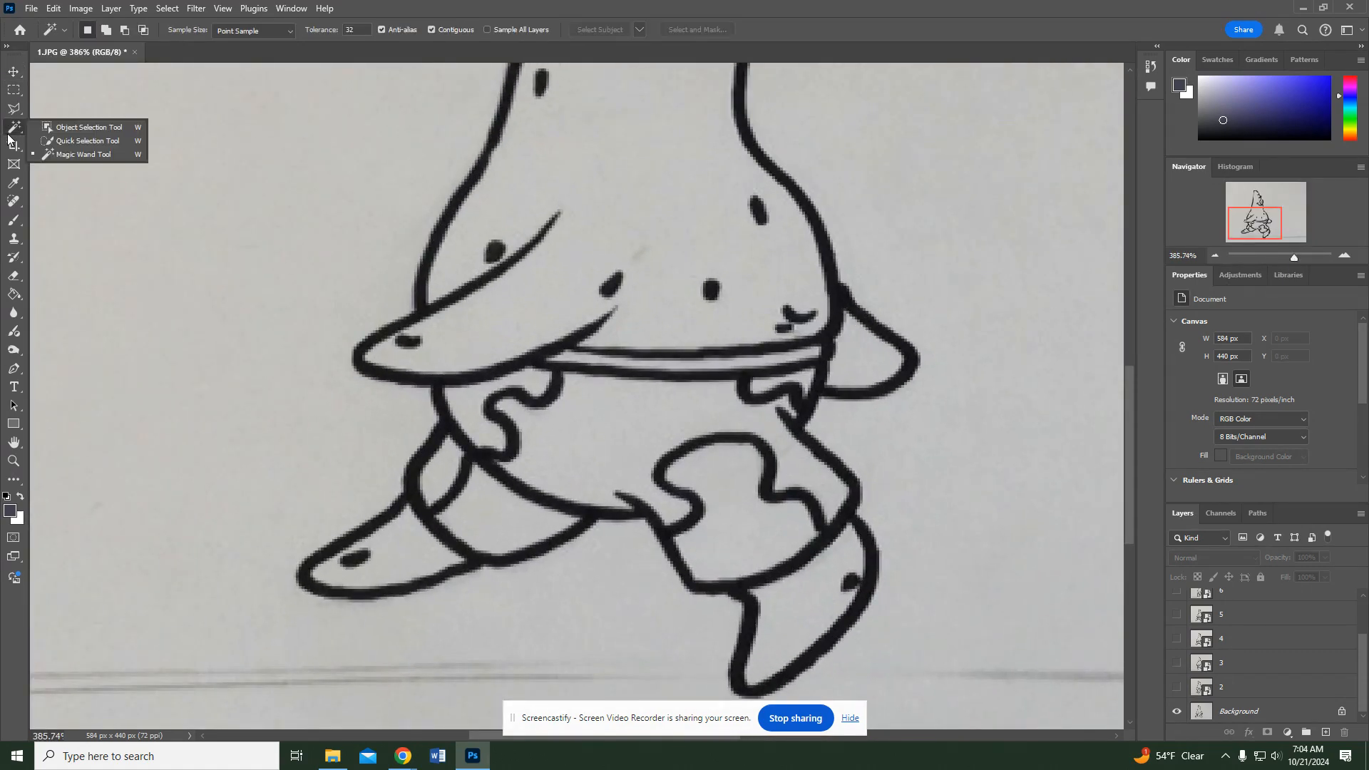
{"action": "left_click", "coordinate": [84, 127]}
{"action": "left_click", "coordinate": [92, 151]}
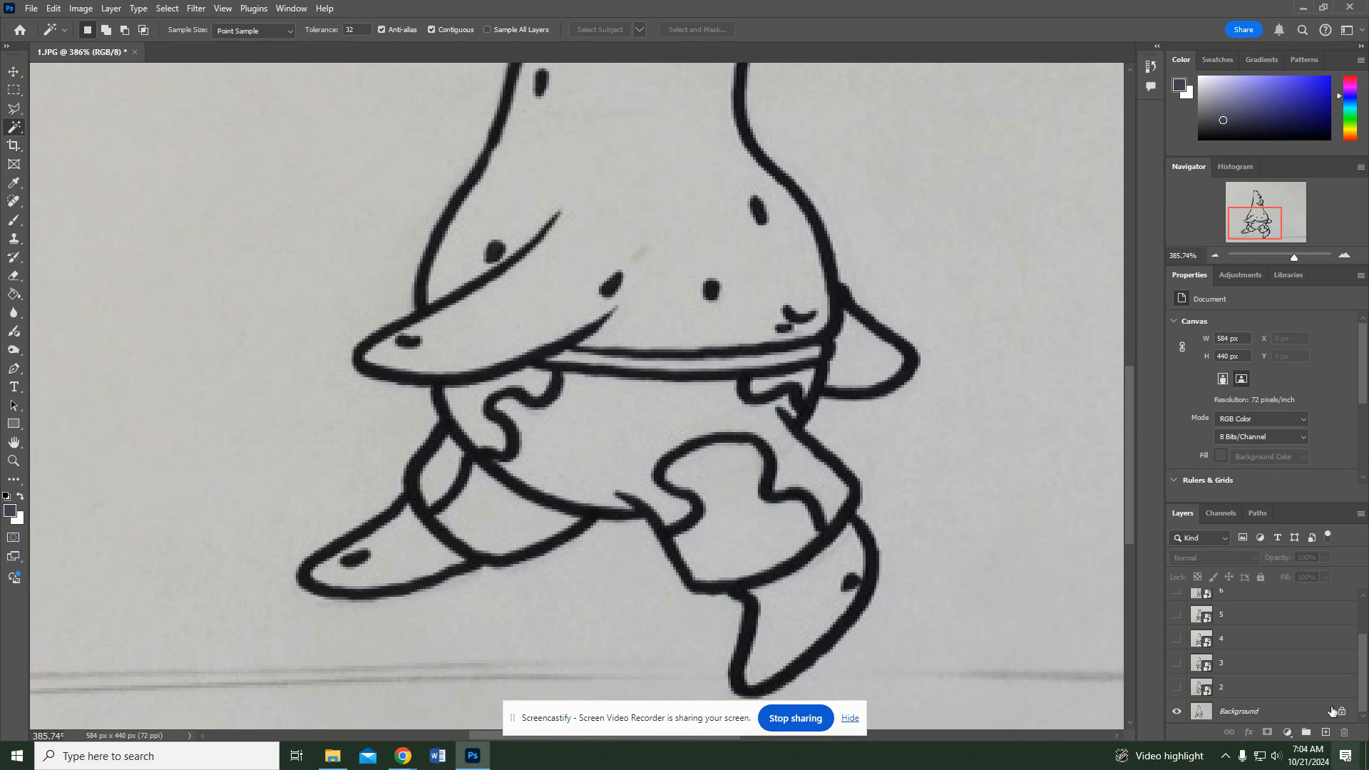
{"action": "left_click", "coordinate": [1203, 719]}
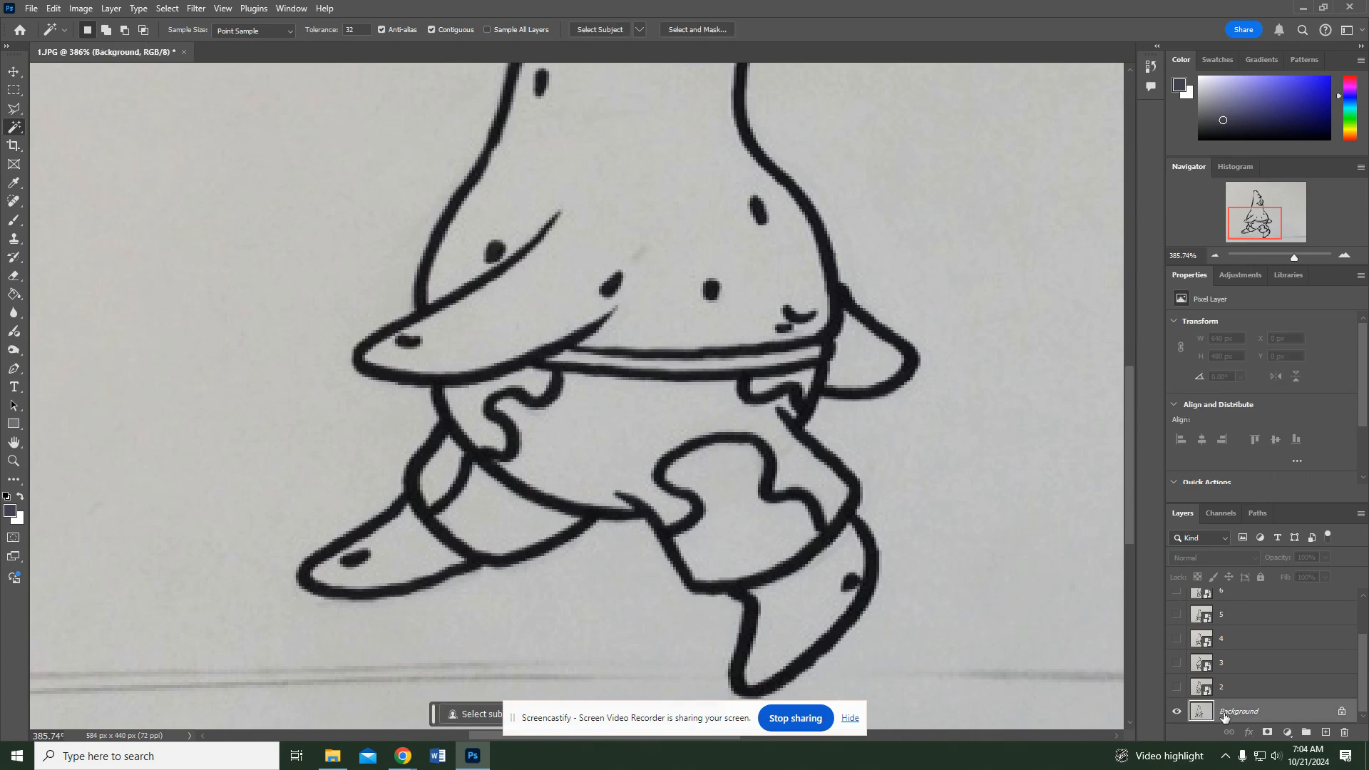
{"action": "left_click", "coordinate": [557, 348]}
{"action": "right_click", "coordinate": [558, 348]}
{"action": "left_click", "coordinate": [613, 507]}
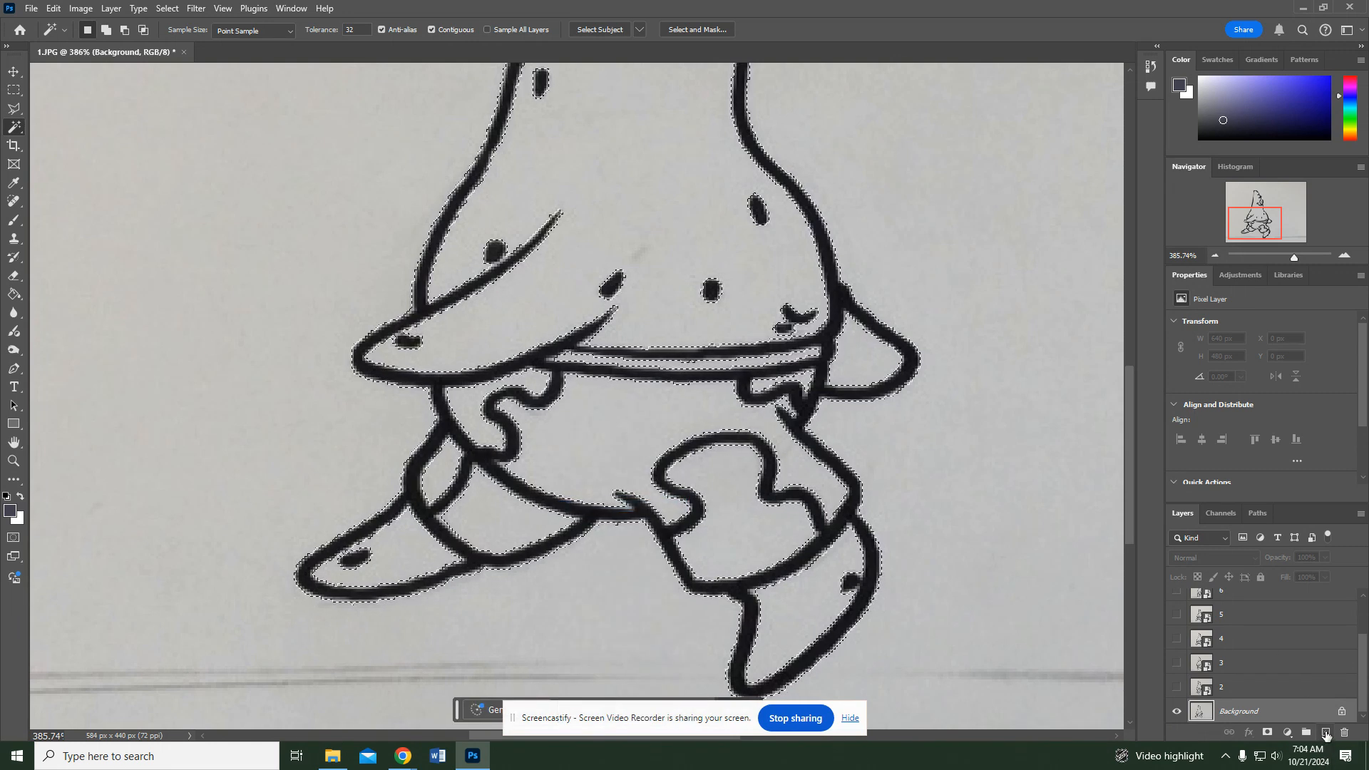
- Add a new layer above the Background and fill the selected linework on it with black
{"action": "key", "text": "ctrl+j"}
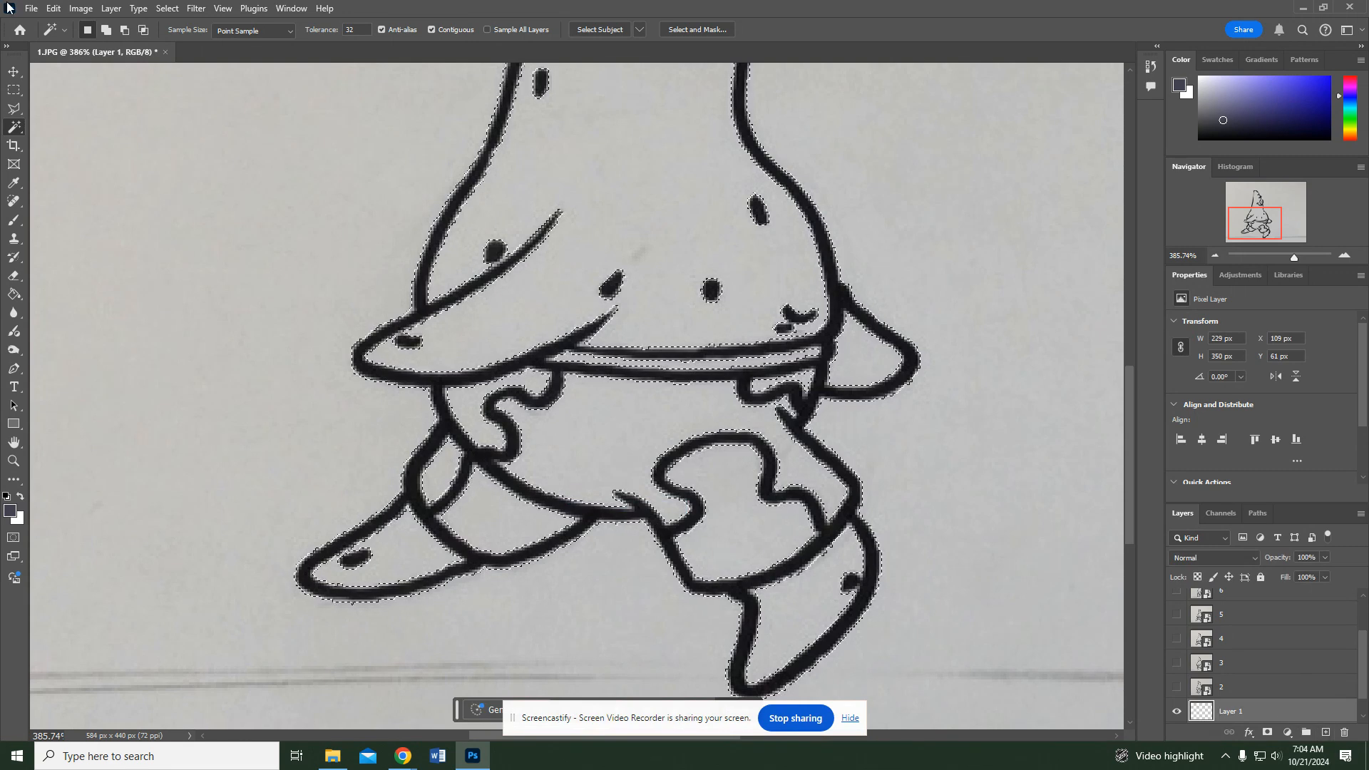
{"action": "left_click", "coordinate": [54, 8]}
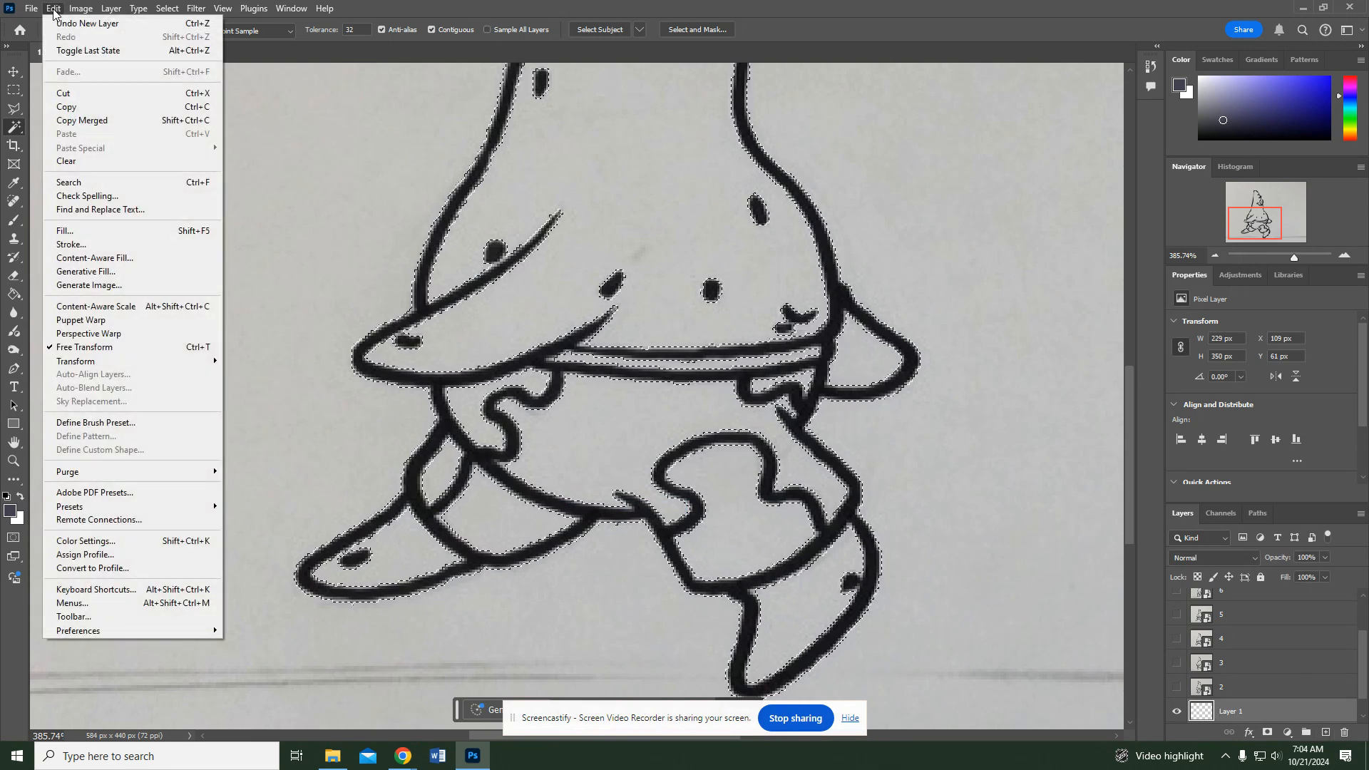
{"action": "left_click", "coordinate": [65, 230]}
{"action": "left_click", "coordinate": [733, 192]}
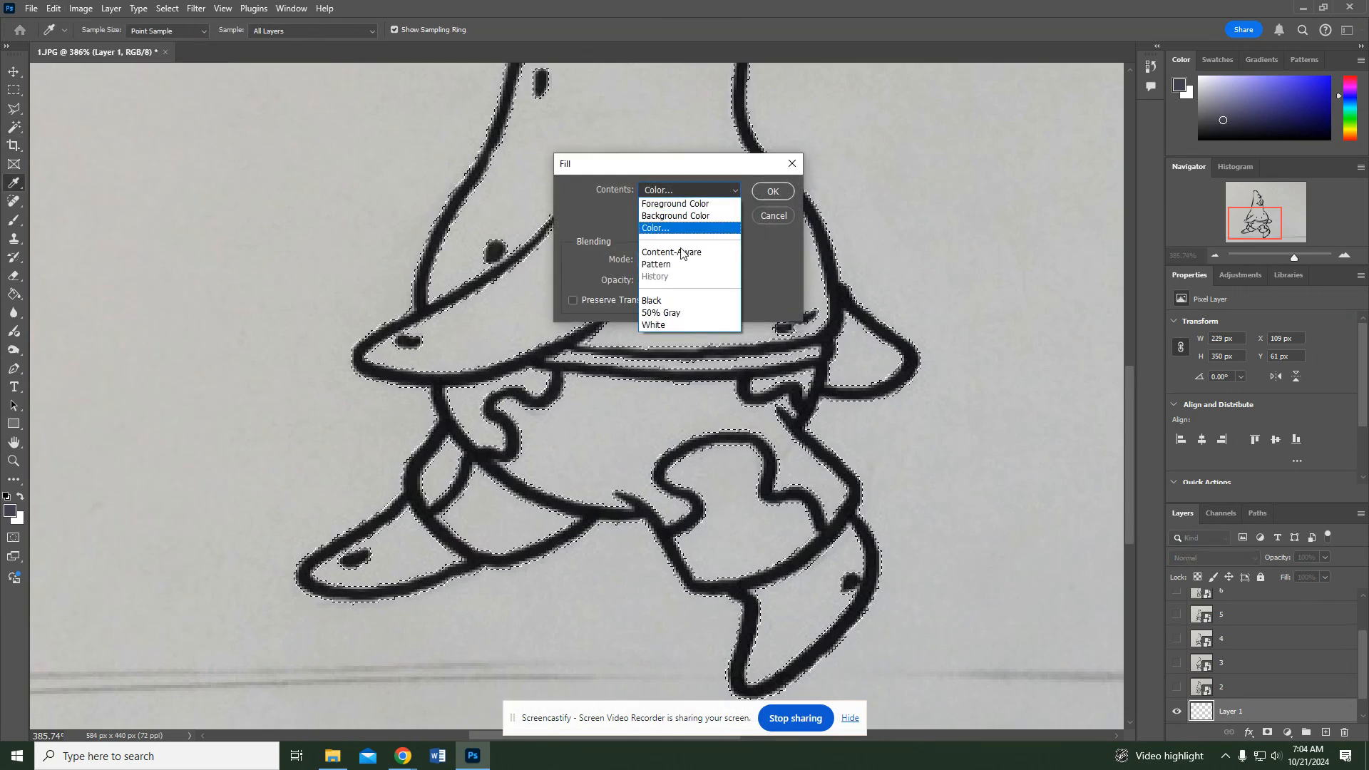
{"action": "left_click", "coordinate": [669, 301]}
{"action": "left_click", "coordinate": [773, 191]}
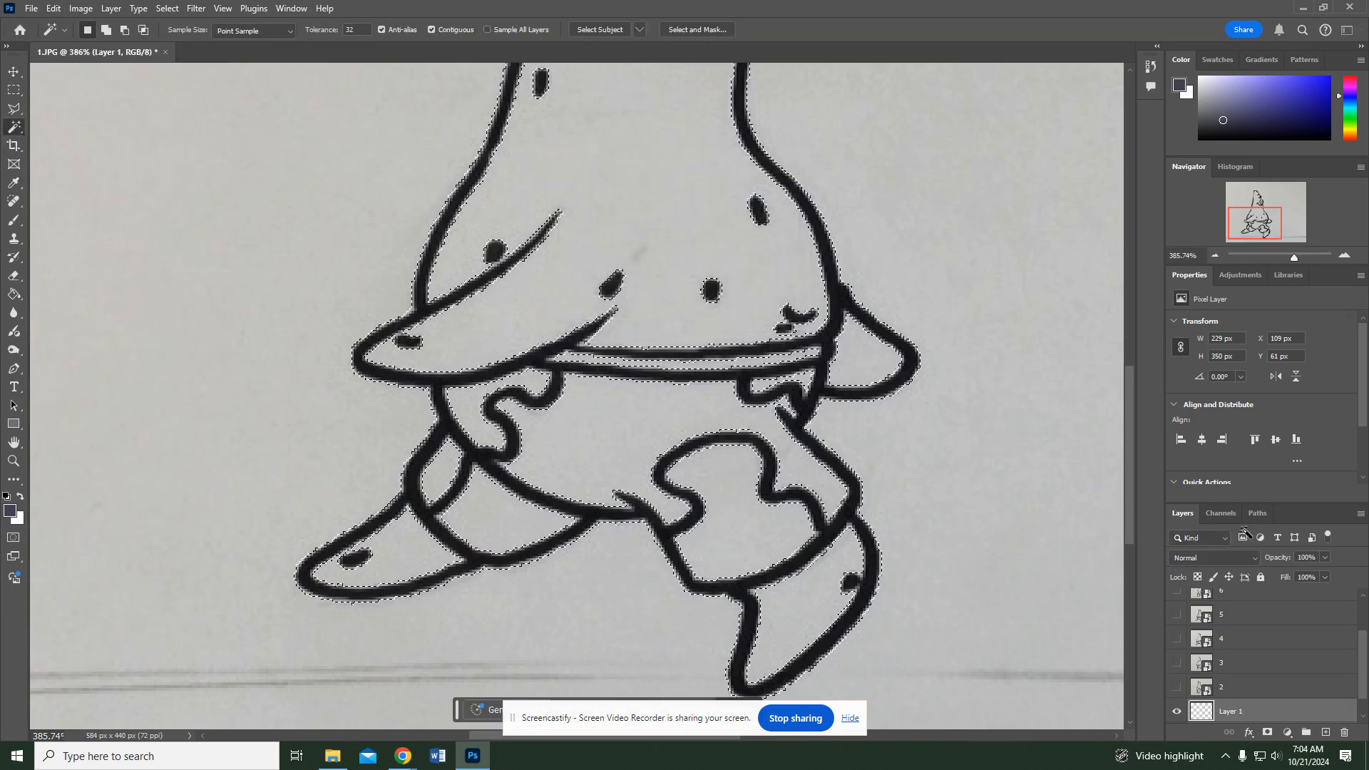
{"action": "key", "text": "w"}
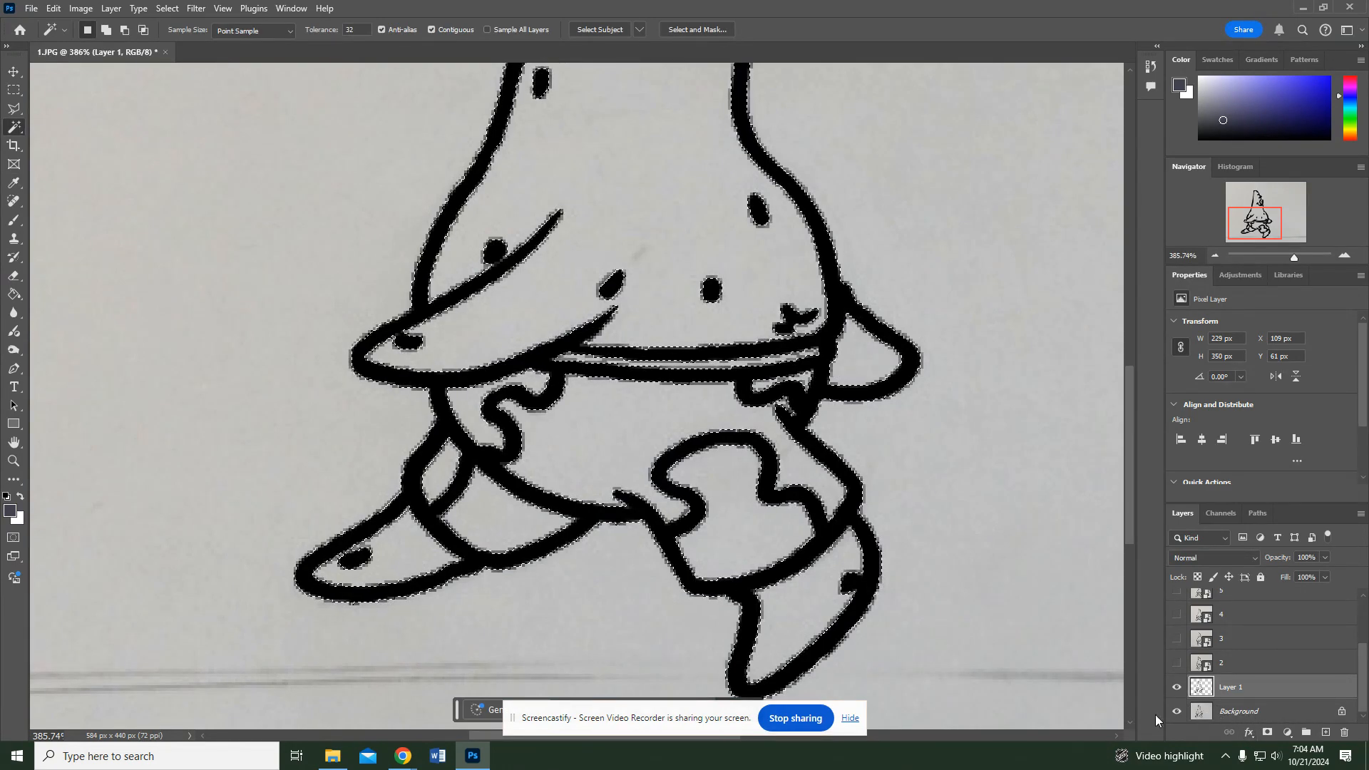
- Delete the Background photo layer and show drawing layer 2 above the filled linework
{"action": "left_click", "coordinate": [1226, 713]}
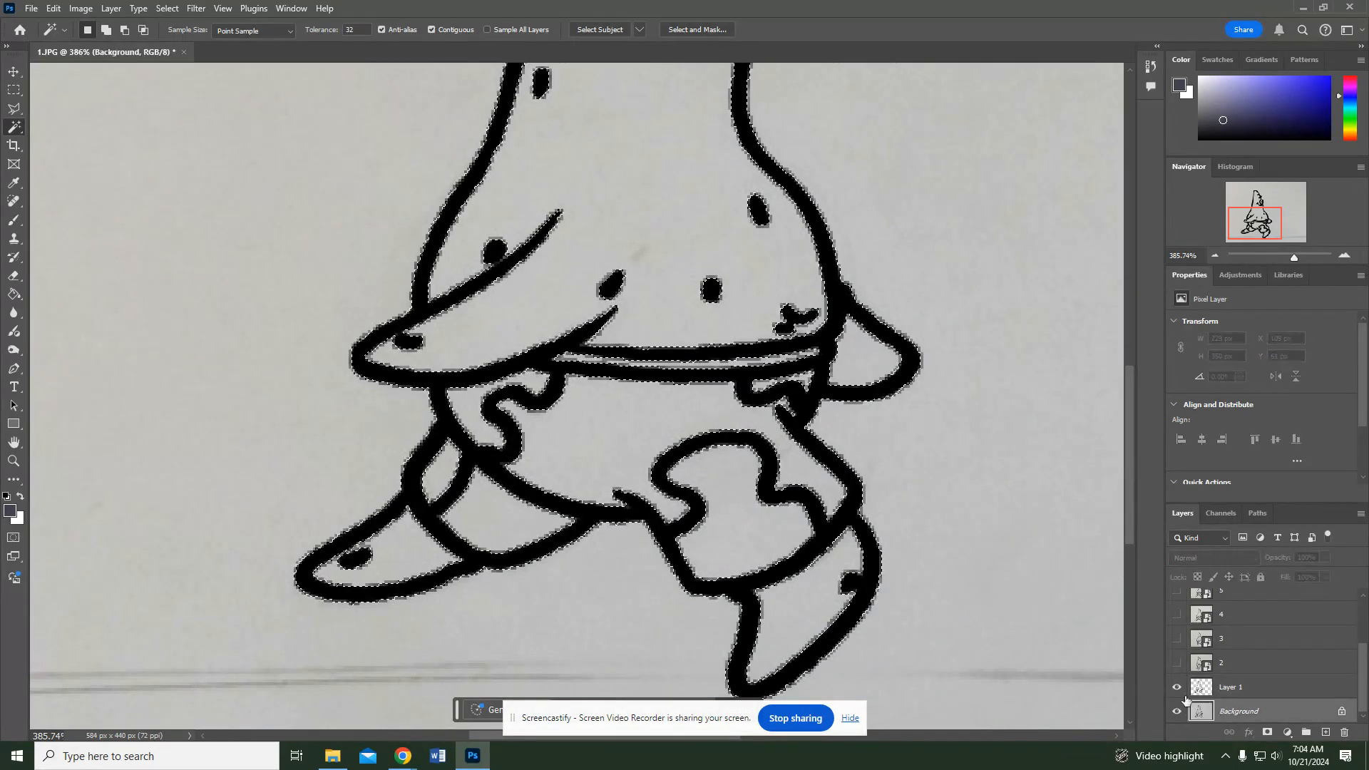
{"action": "key", "text": "Delete"}
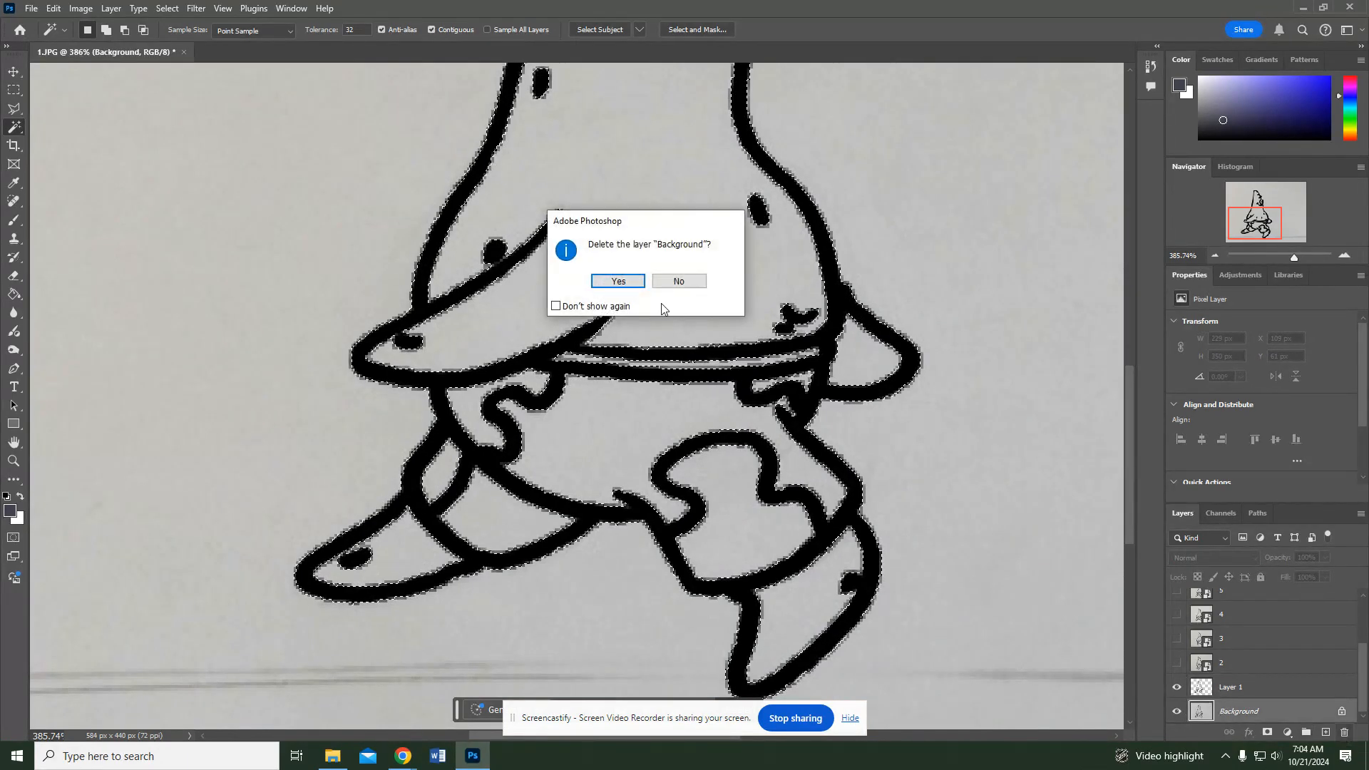
{"action": "left_click", "coordinate": [626, 281]}
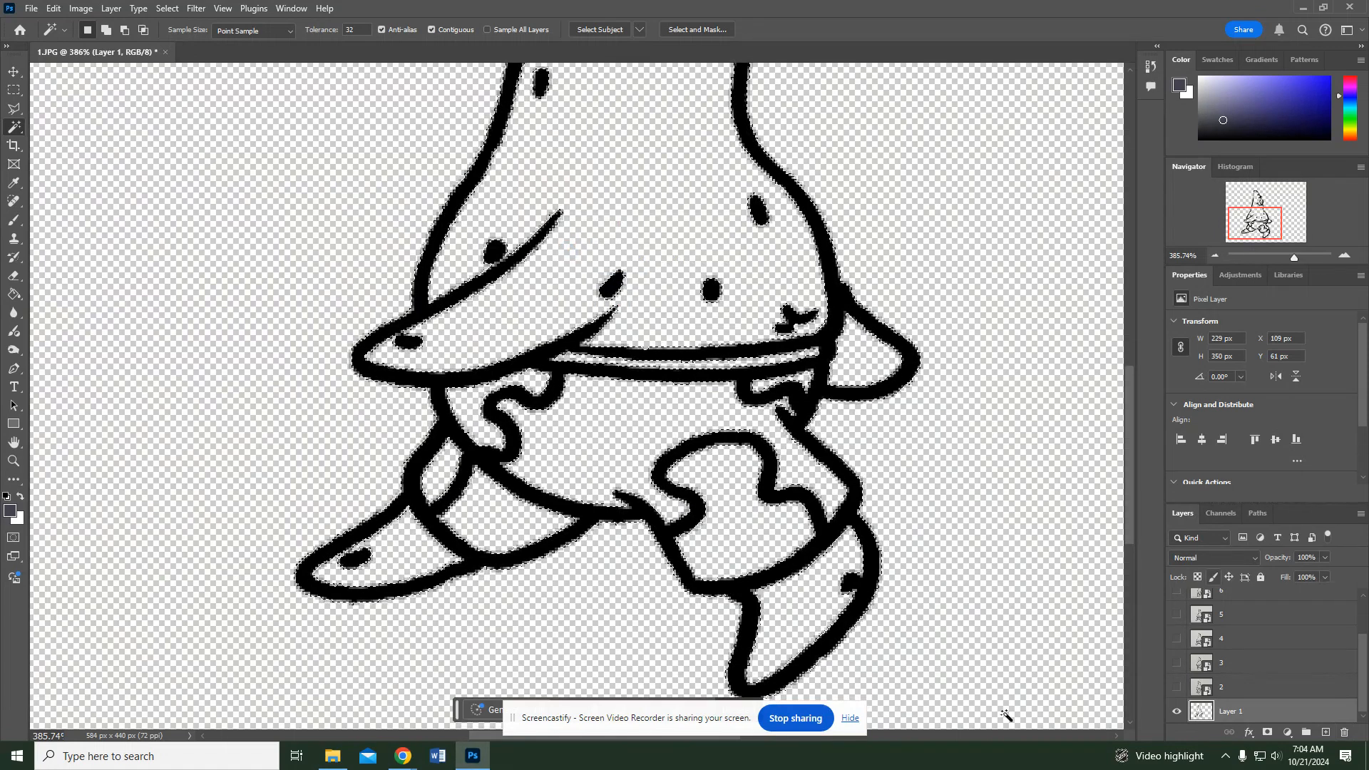
{"action": "left_click", "coordinate": [1228, 688]}
{"action": "left_click", "coordinate": [1177, 687]}
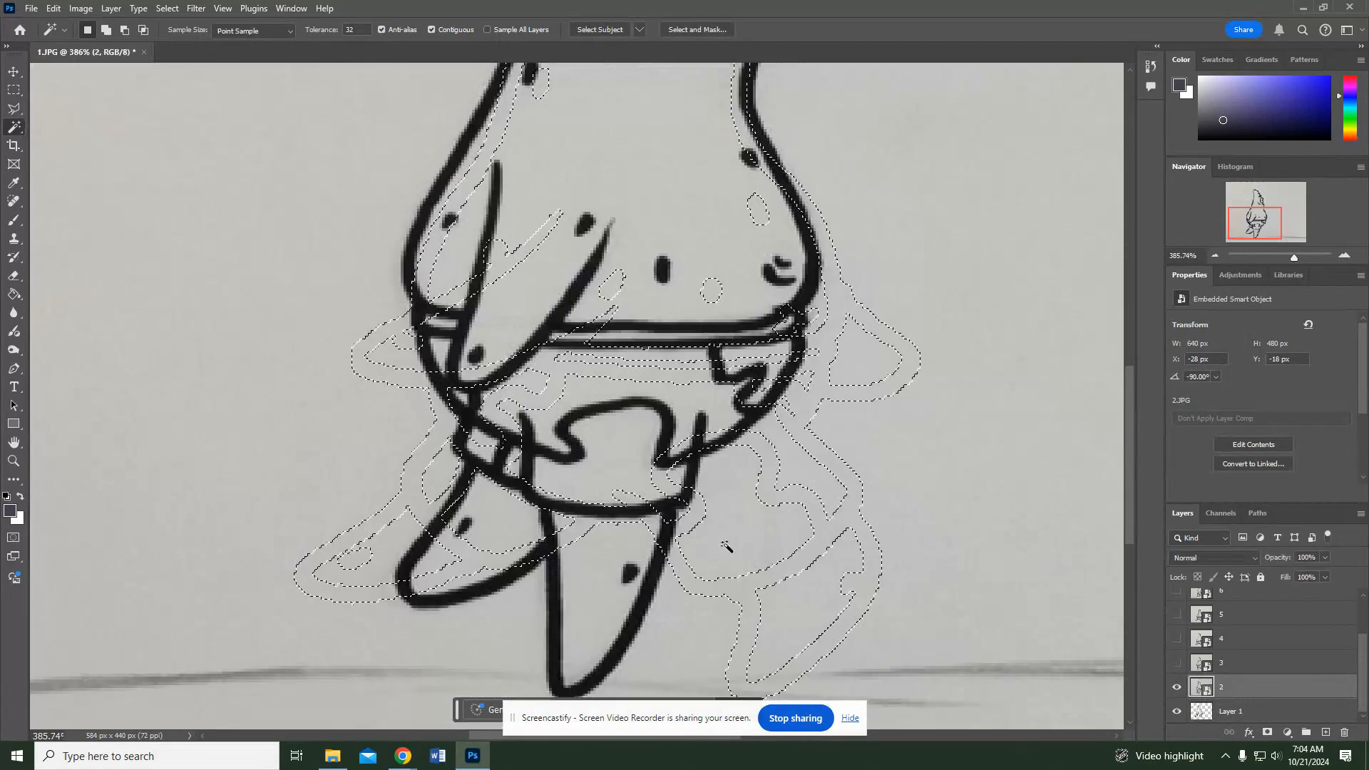
- Try to select layer 2's black linework with the Magic Wand, extended to all similar areas, and drop the selection
{"action": "left_click", "coordinate": [696, 360]}
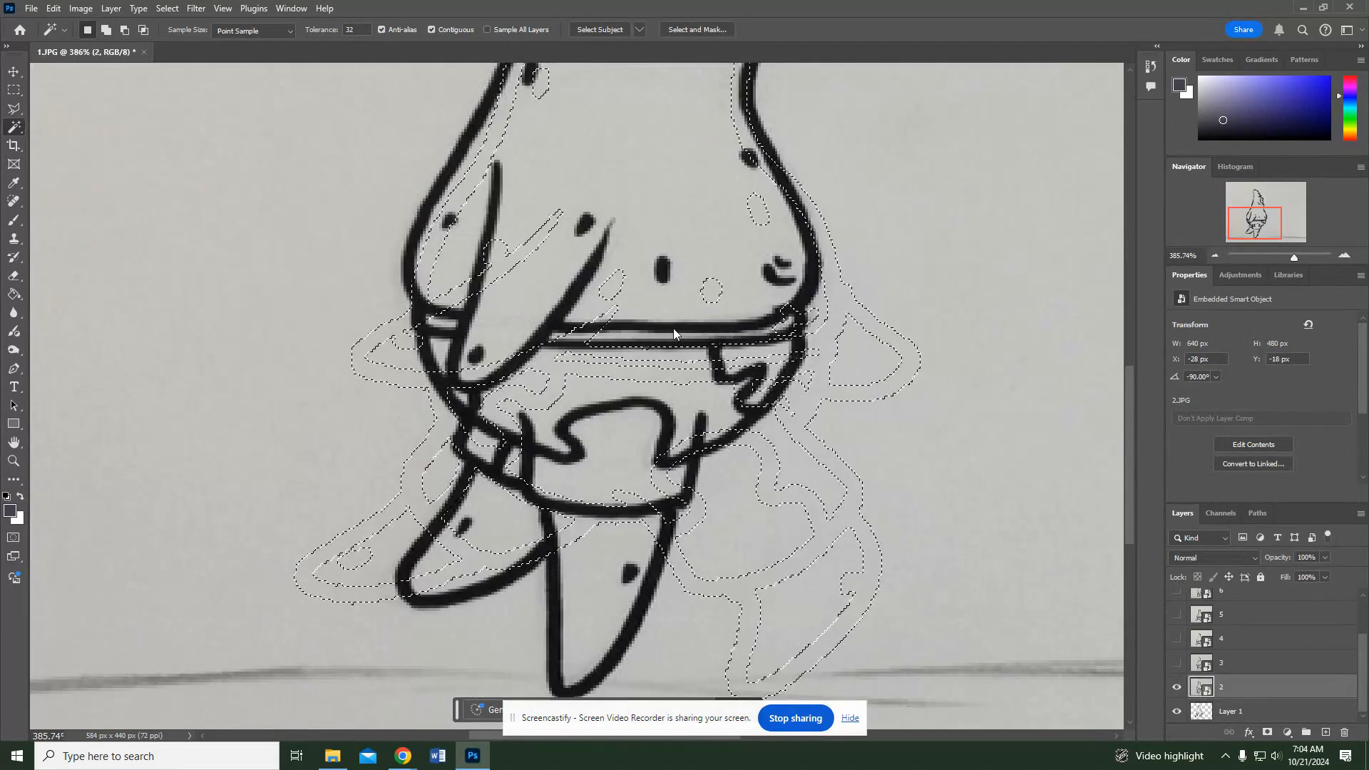
{"action": "right_click", "coordinate": [674, 328]}
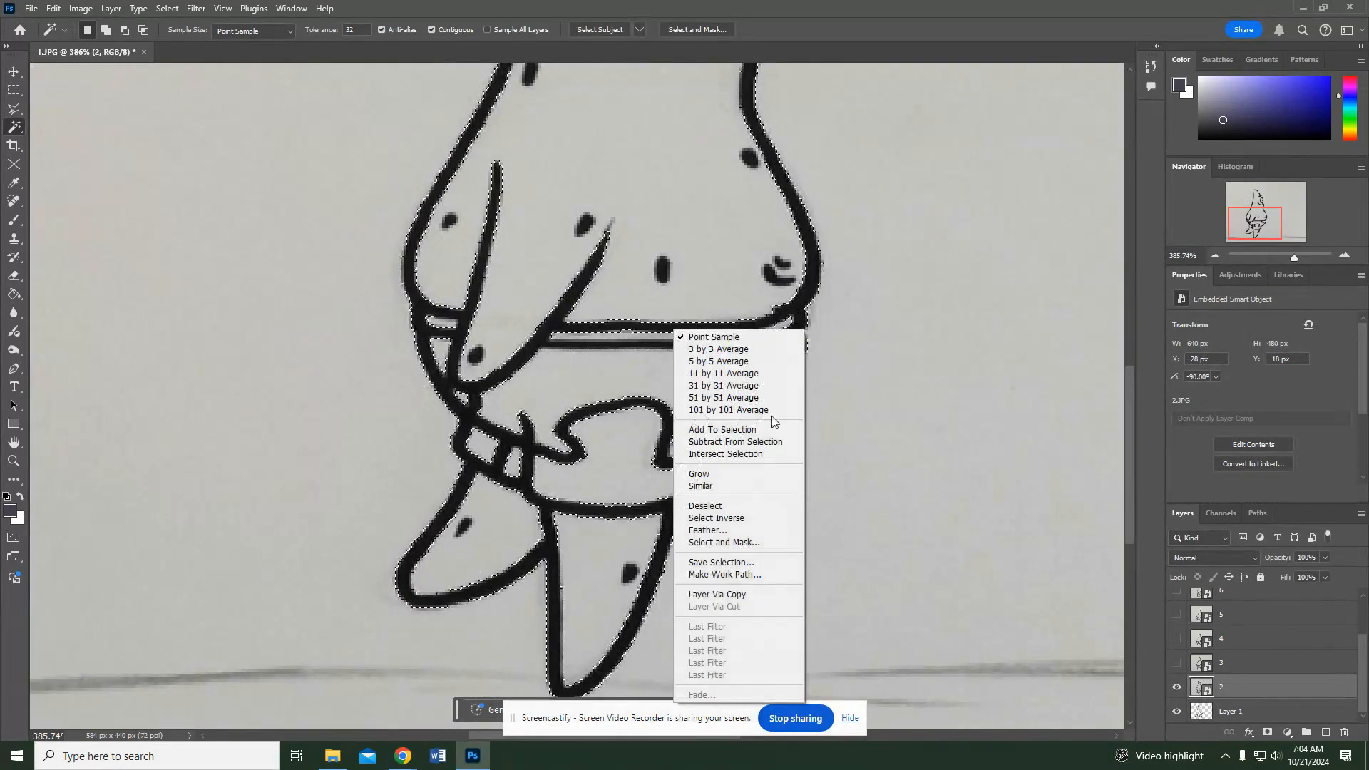
{"action": "left_click", "coordinate": [782, 488]}
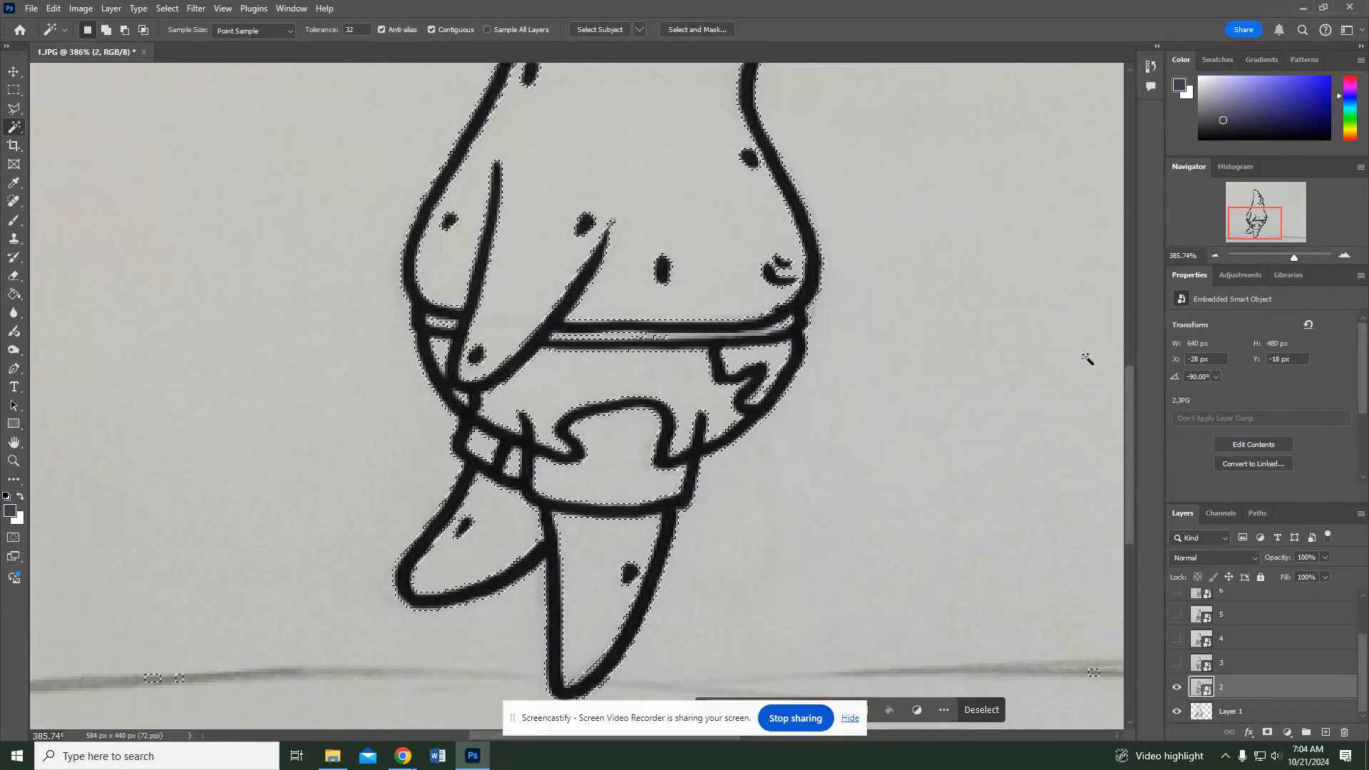
{"action": "key", "text": "ctrl+d"}
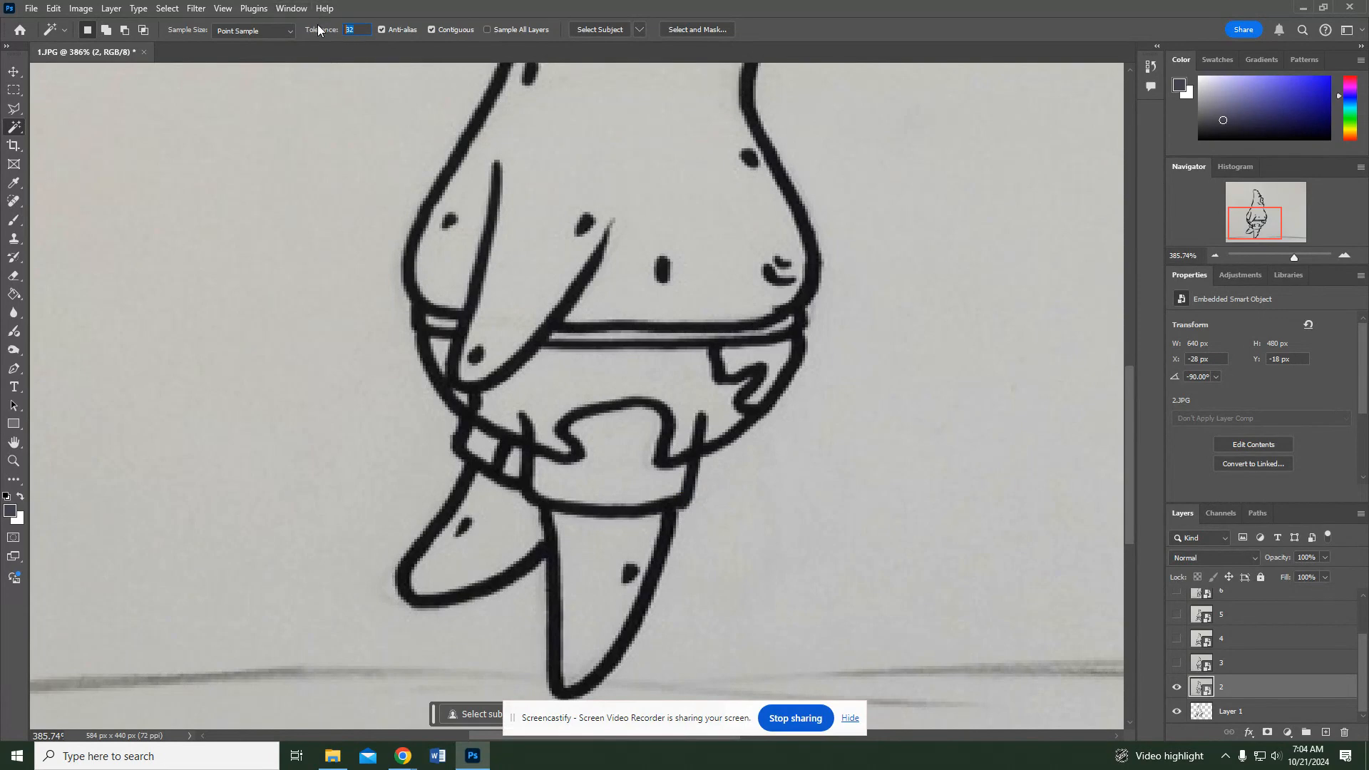
- Try selecting layer 2's linework and all similar dark areas with the Magic Wand tolerance set to 16
{"action": "type", "text": "16"}
{"action": "left_click", "coordinate": [684, 329]}
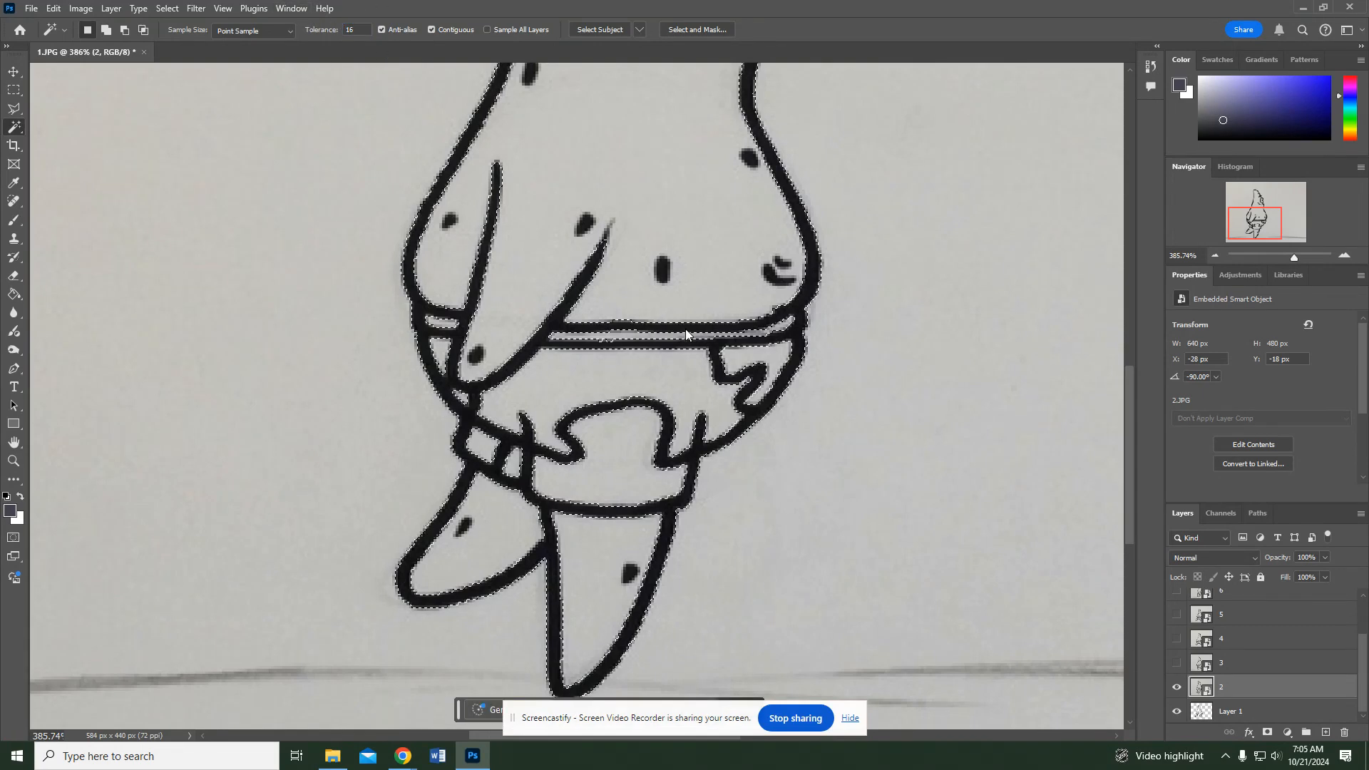
{"action": "right_click", "coordinate": [682, 317]}
{"action": "left_click", "coordinate": [722, 485]}
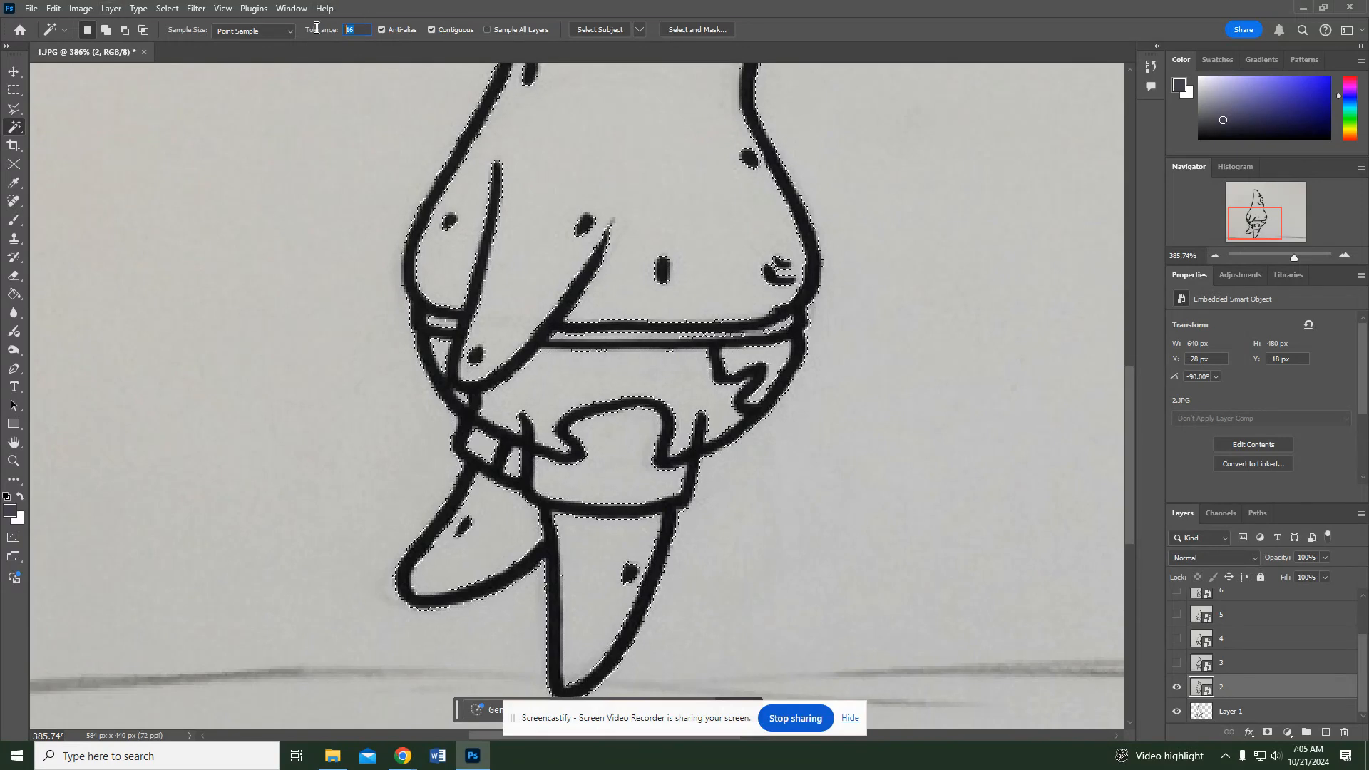
- Set the Magic Wand tolerance to 8, select layer 2's black outline and extend the selection to all similar linework
{"action": "type", "text": "8"}
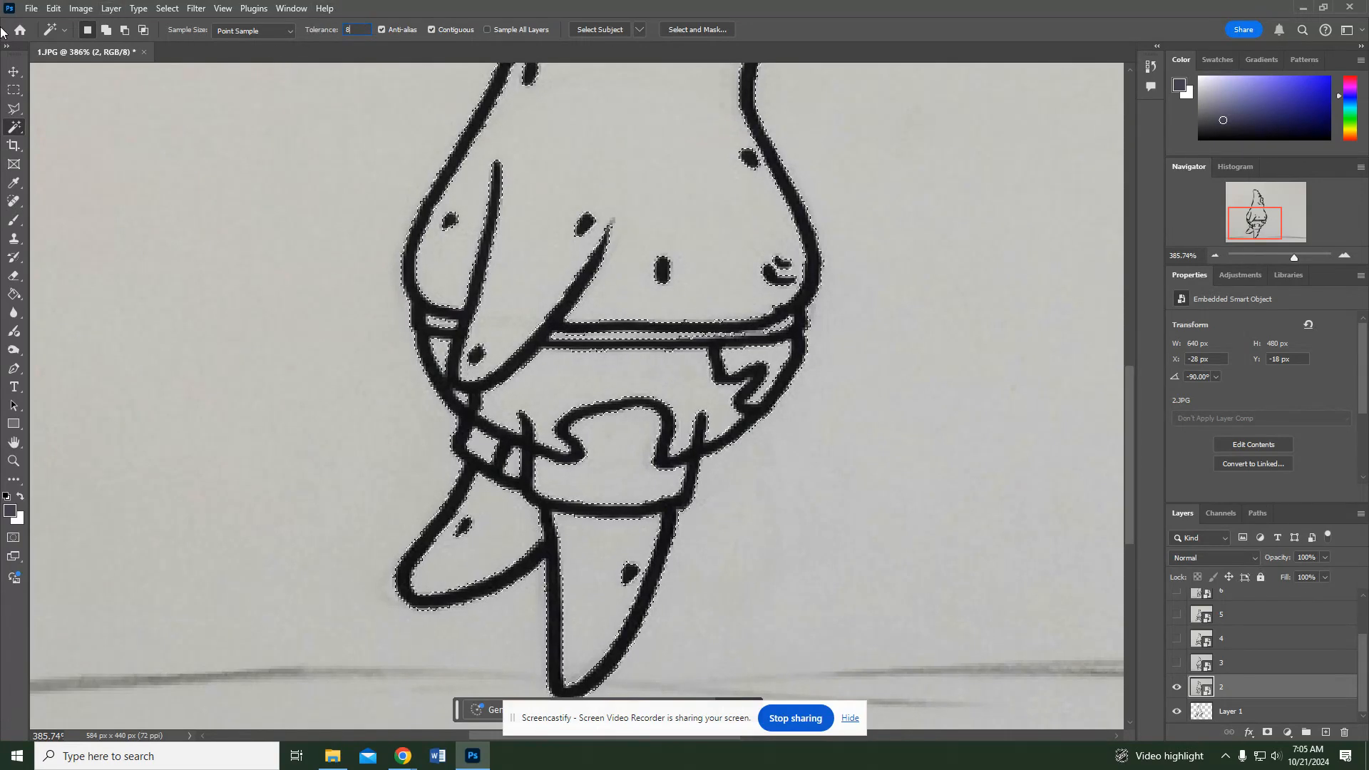
{"action": "left_click", "coordinate": [871, 464]}
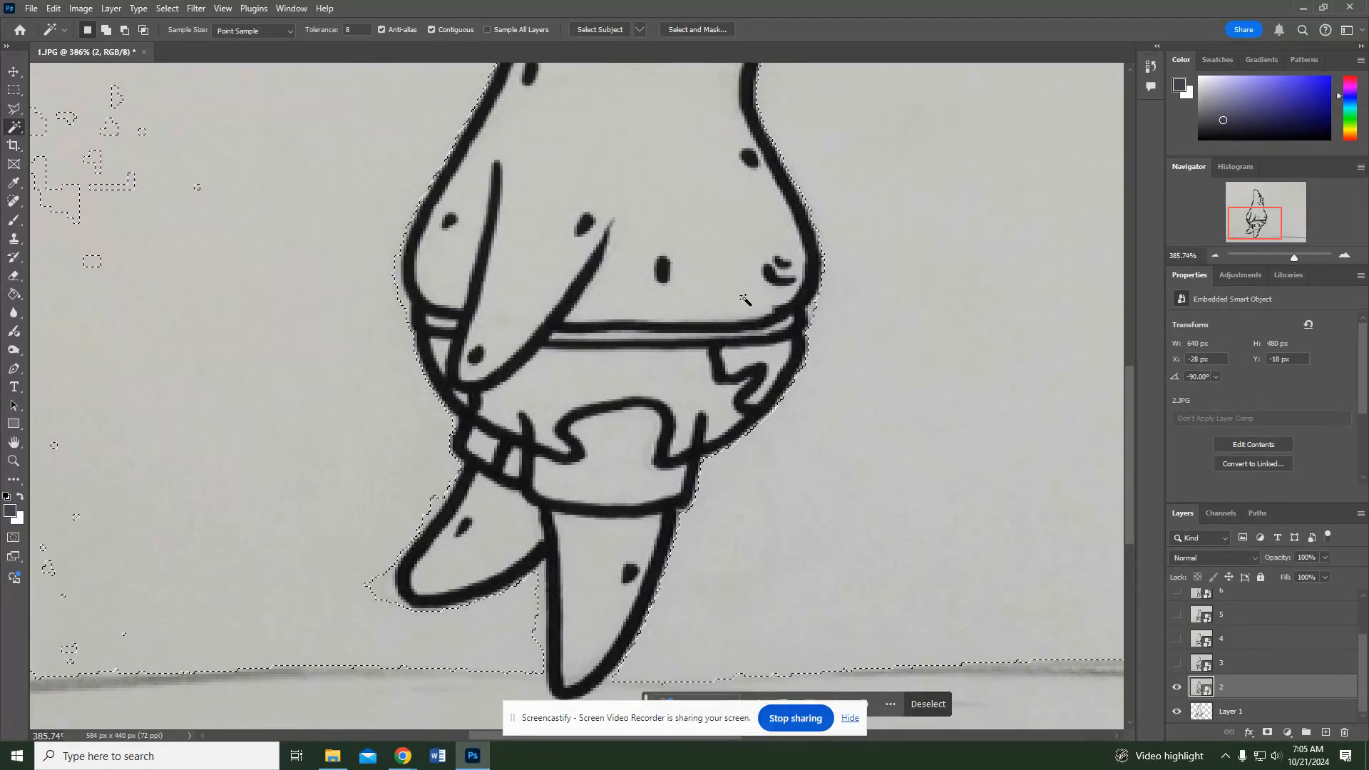
{"action": "left_click", "coordinate": [745, 327]}
{"action": "right_click", "coordinate": [745, 328]}
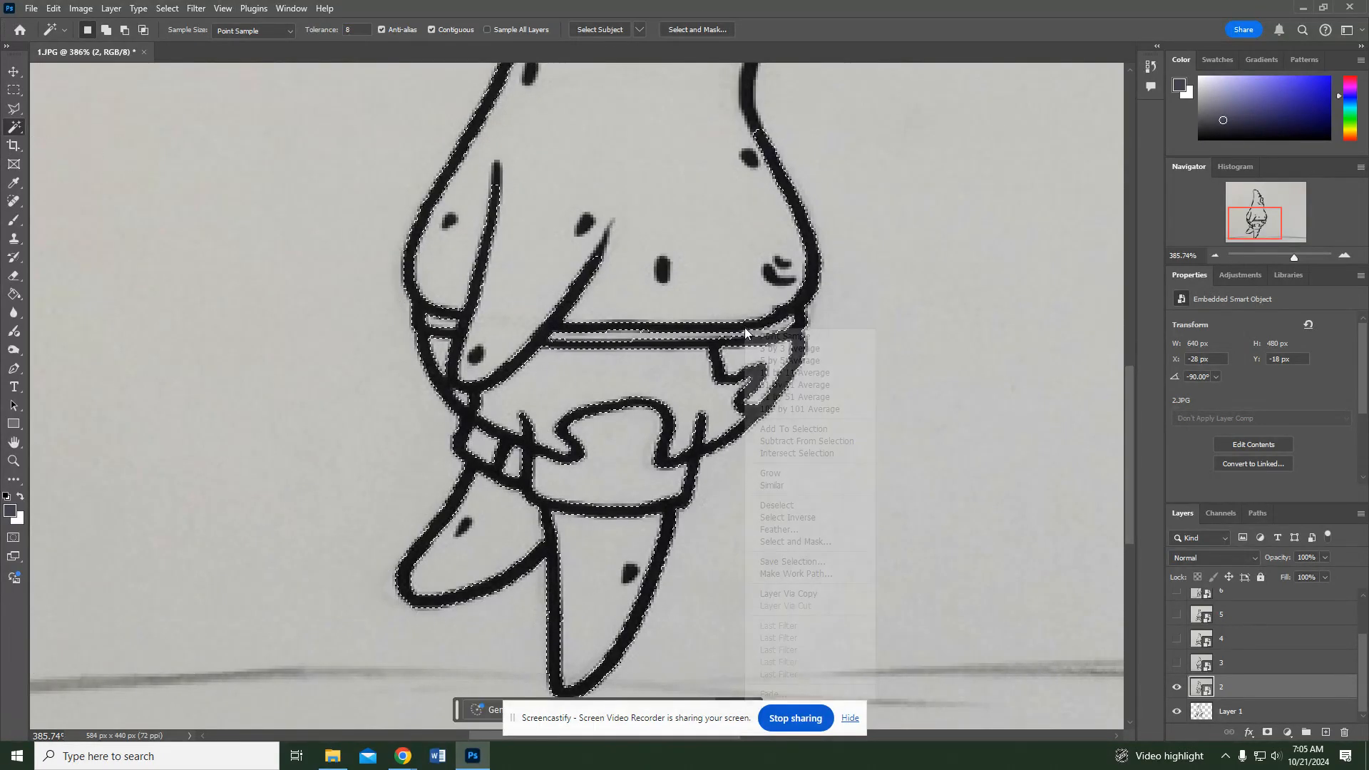
{"action": "left_click", "coordinate": [781, 487]}
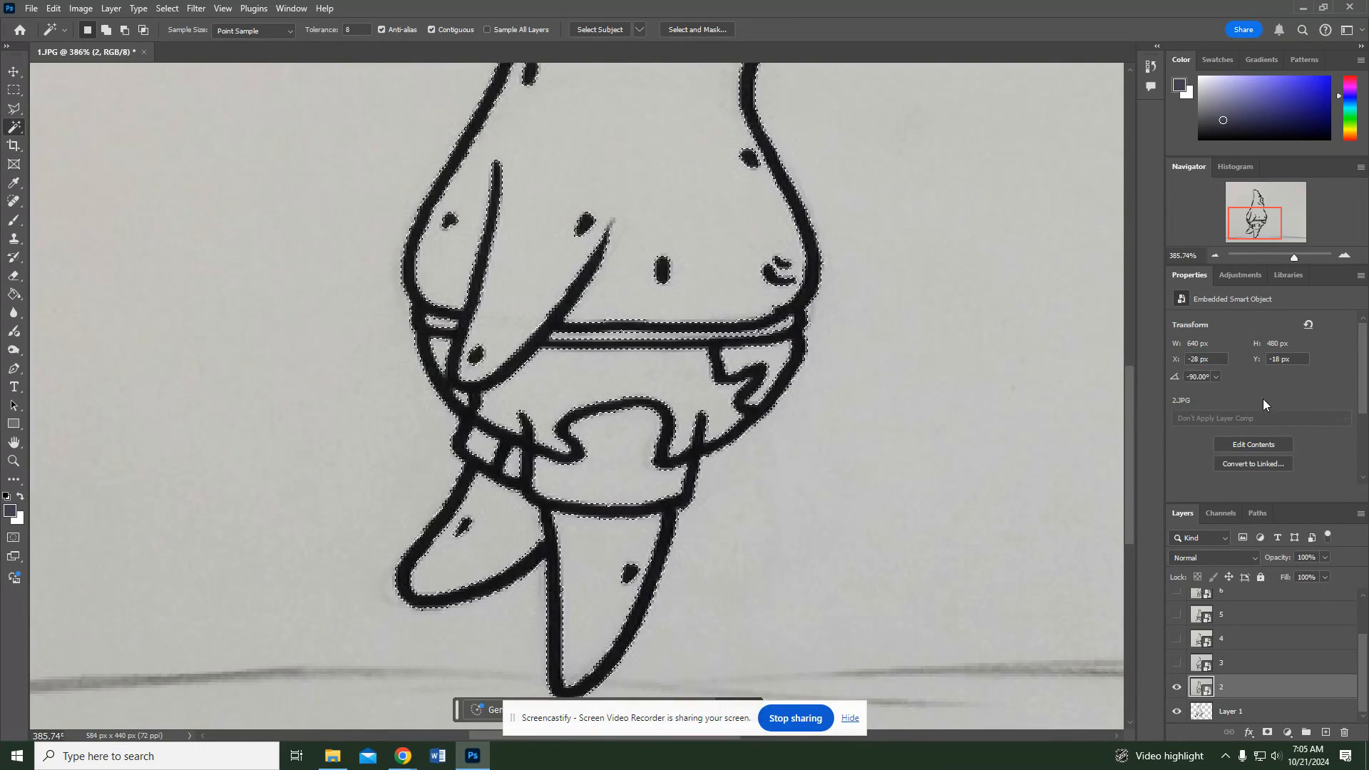
- Fill the selected linework with black on a new layer above layer 2 and delete the layer 2 photo
{"action": "key", "text": "ctrl+shift+n"}
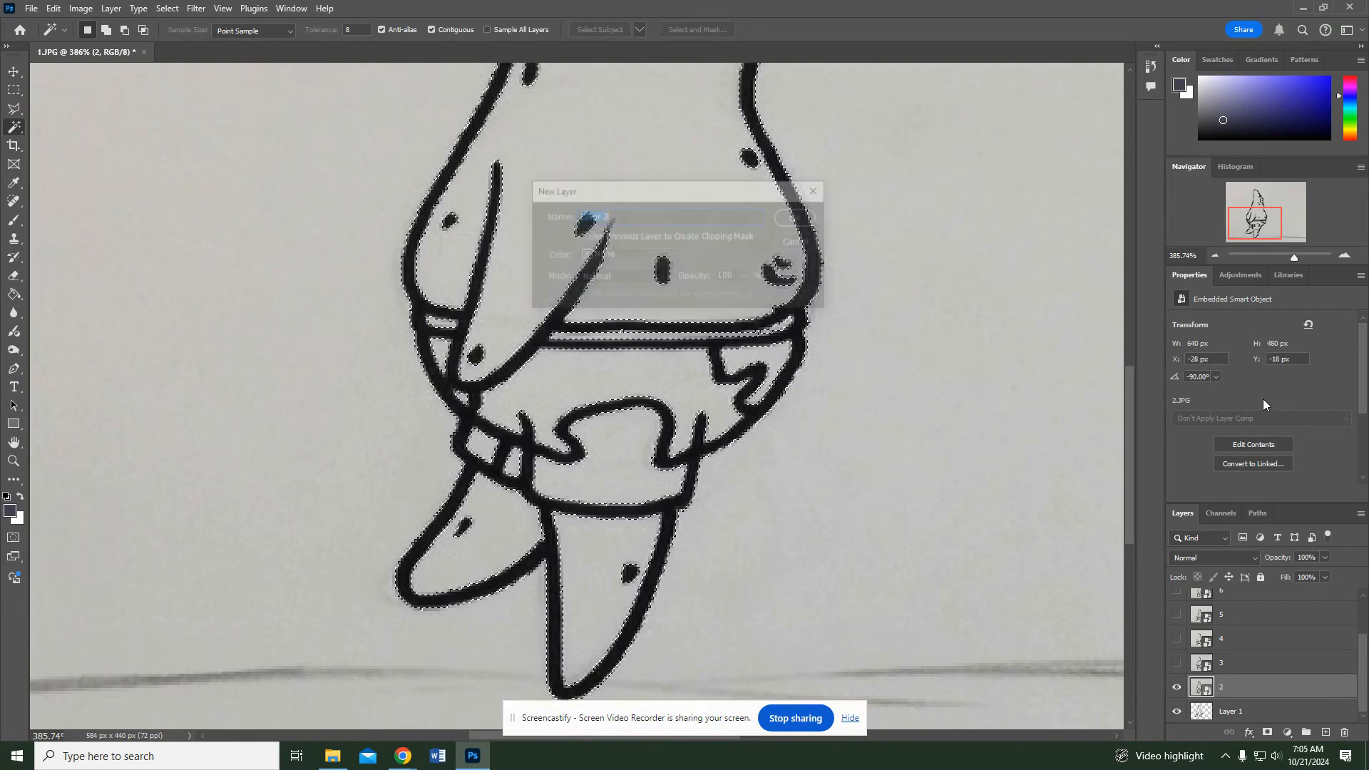
{"action": "key", "text": "Return"}
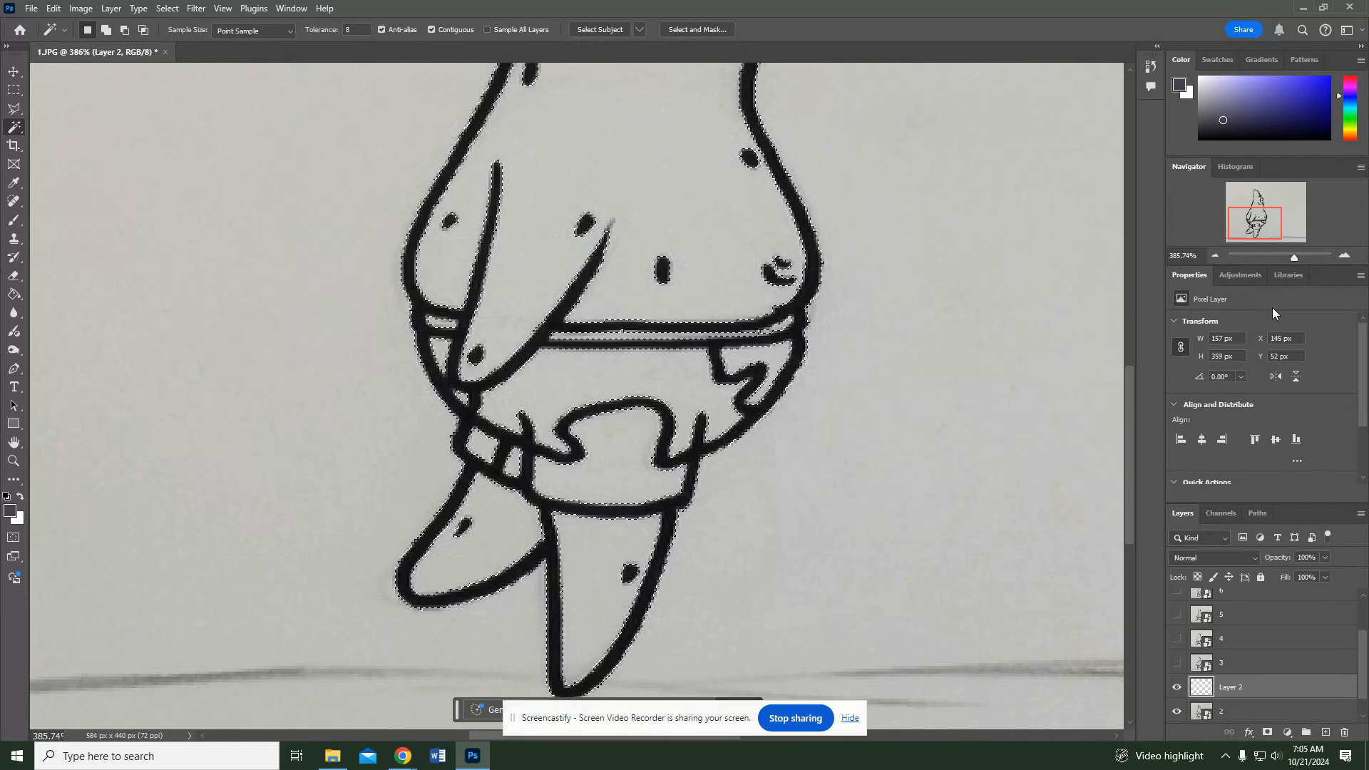
{"action": "key", "text": "shift+F5"}
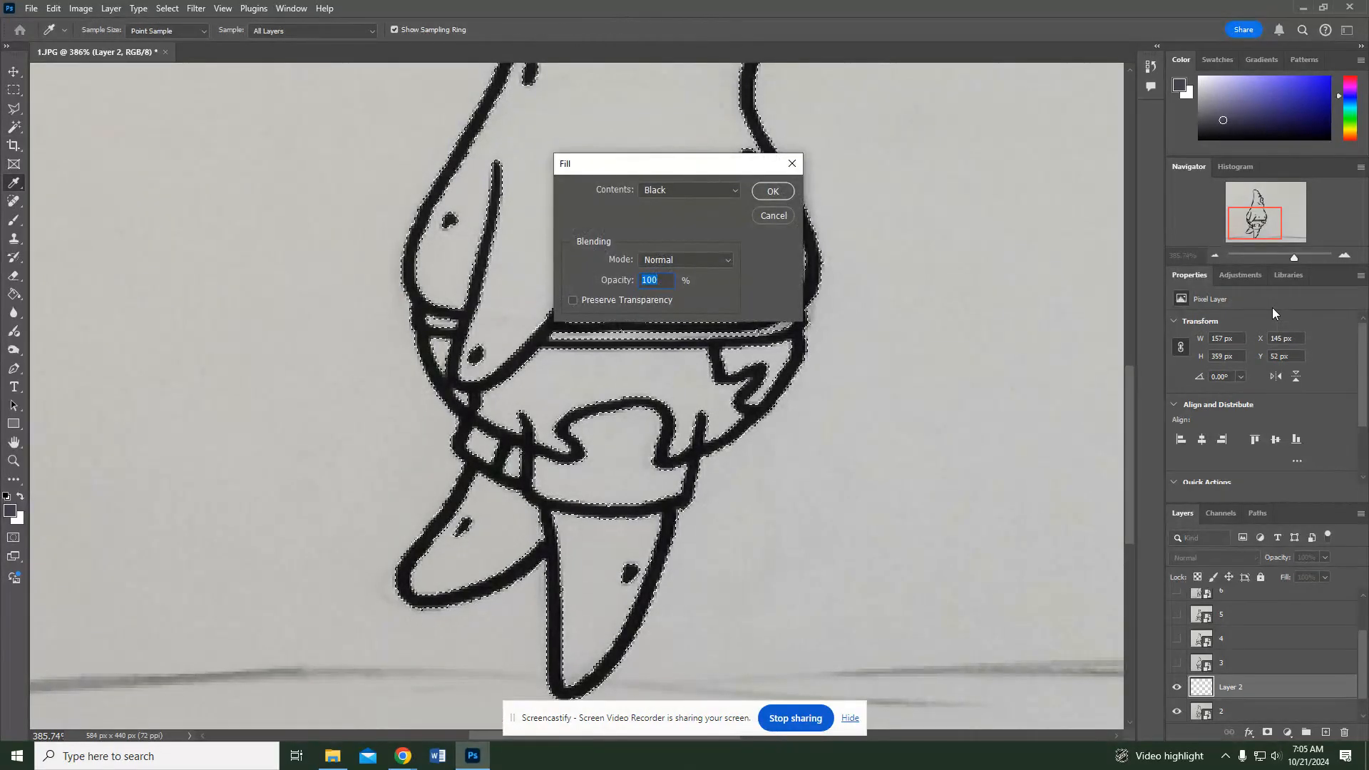
{"action": "key", "text": "Return"}
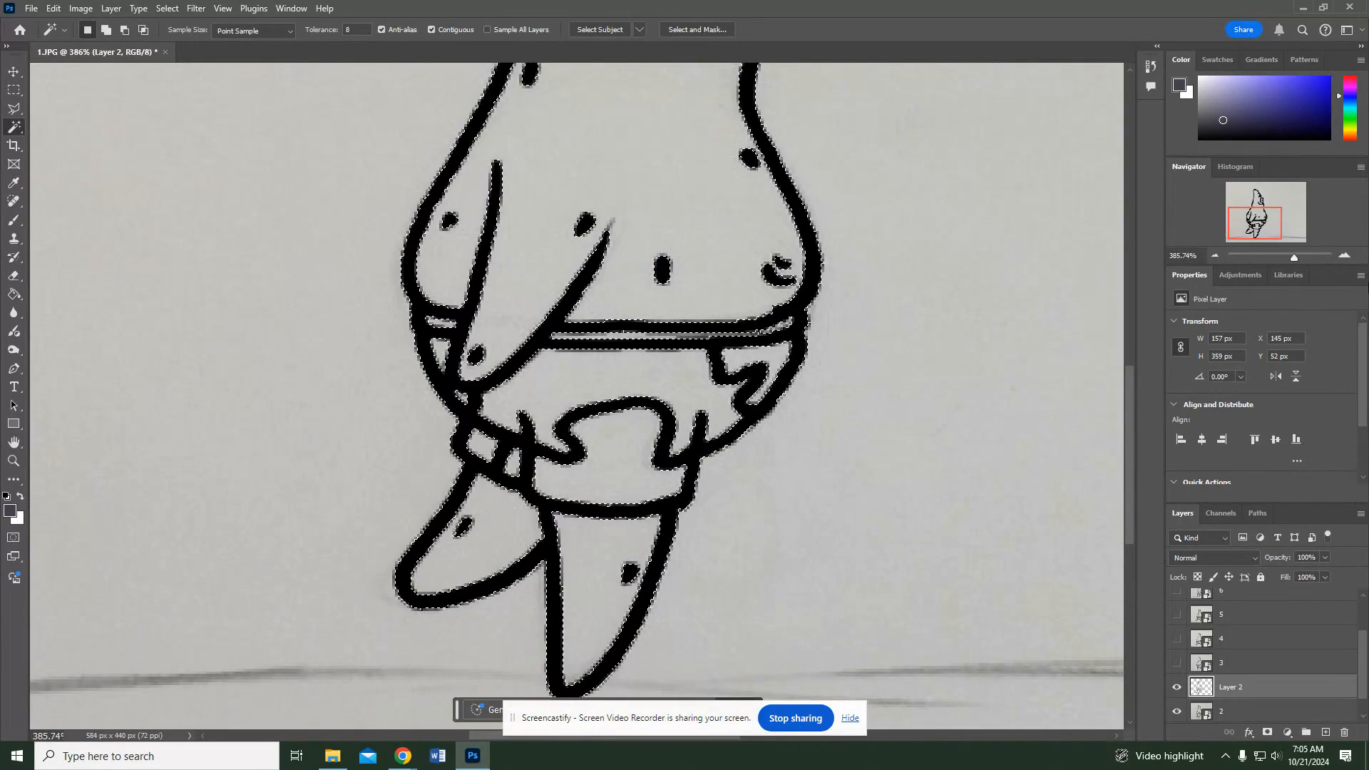
{"action": "left_click", "coordinate": [1248, 711]}
{"action": "left_click", "coordinate": [1344, 733]}
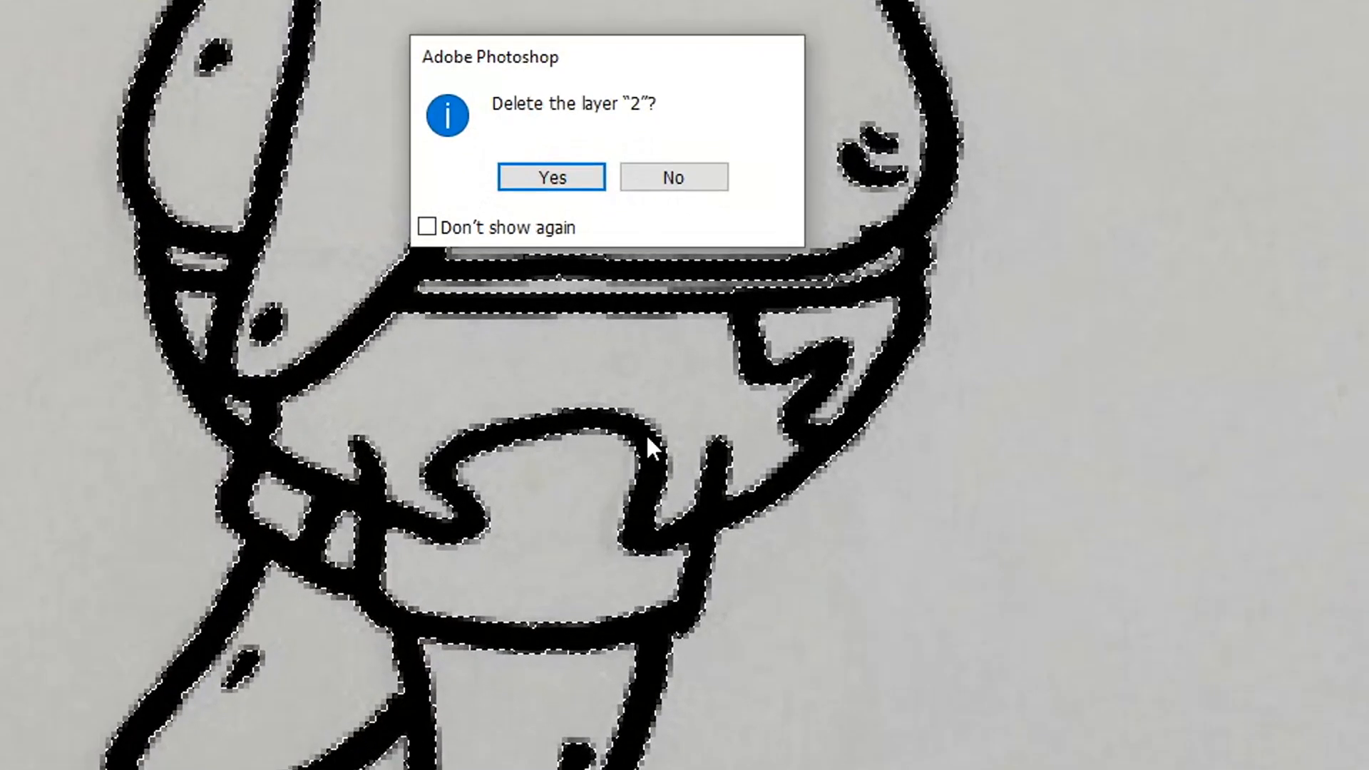
{"action": "left_click", "coordinate": [549, 175]}
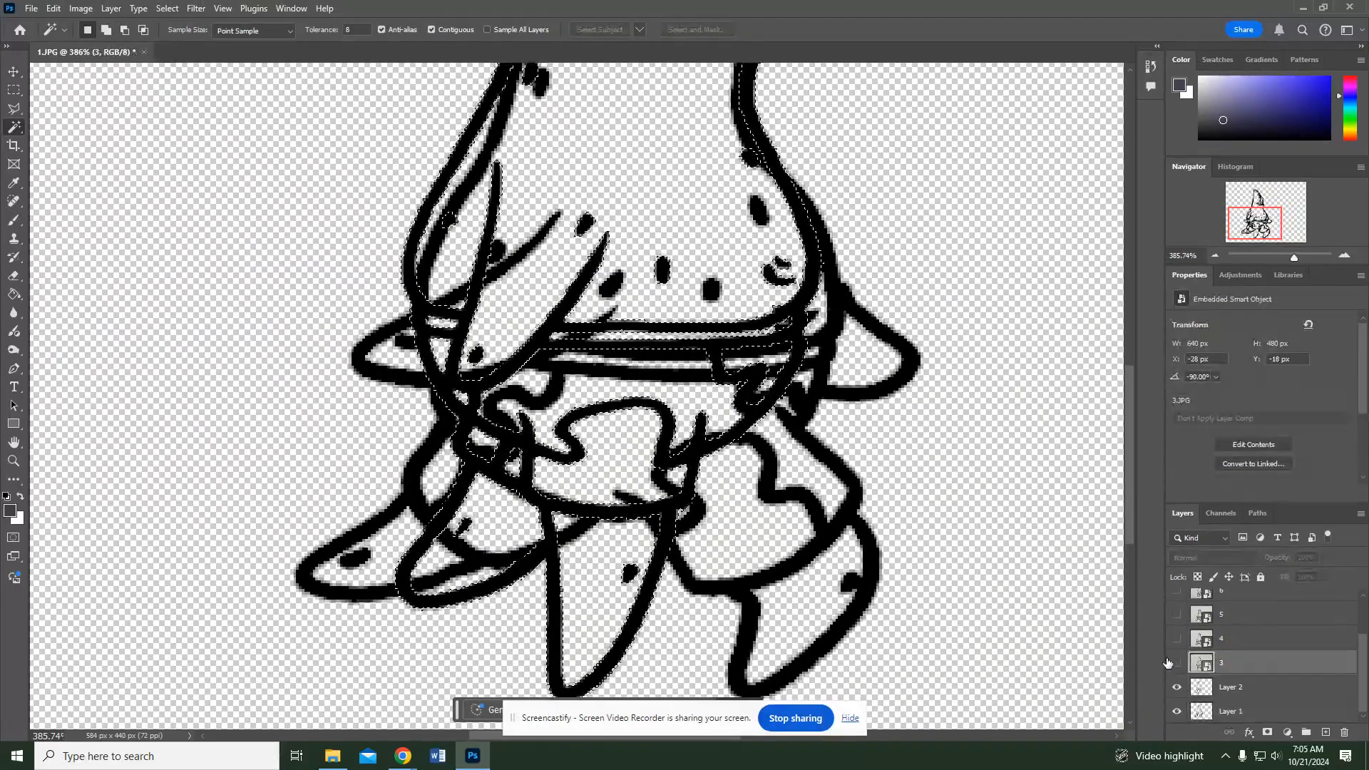
- Show drawing layer 3 and select its black outline with the Magic Wand, extended to all similar linework
{"action": "left_click", "coordinate": [1177, 663]}
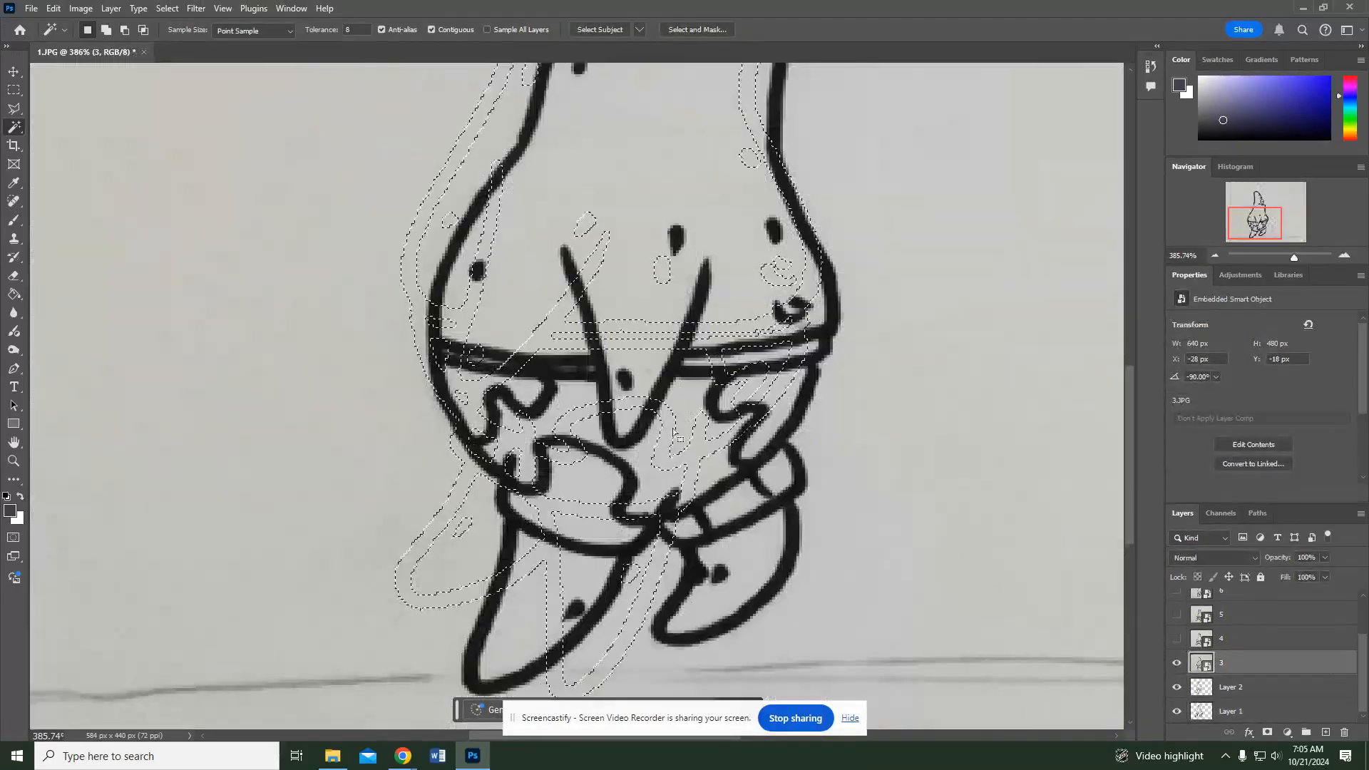
{"action": "right_click", "coordinate": [674, 364]}
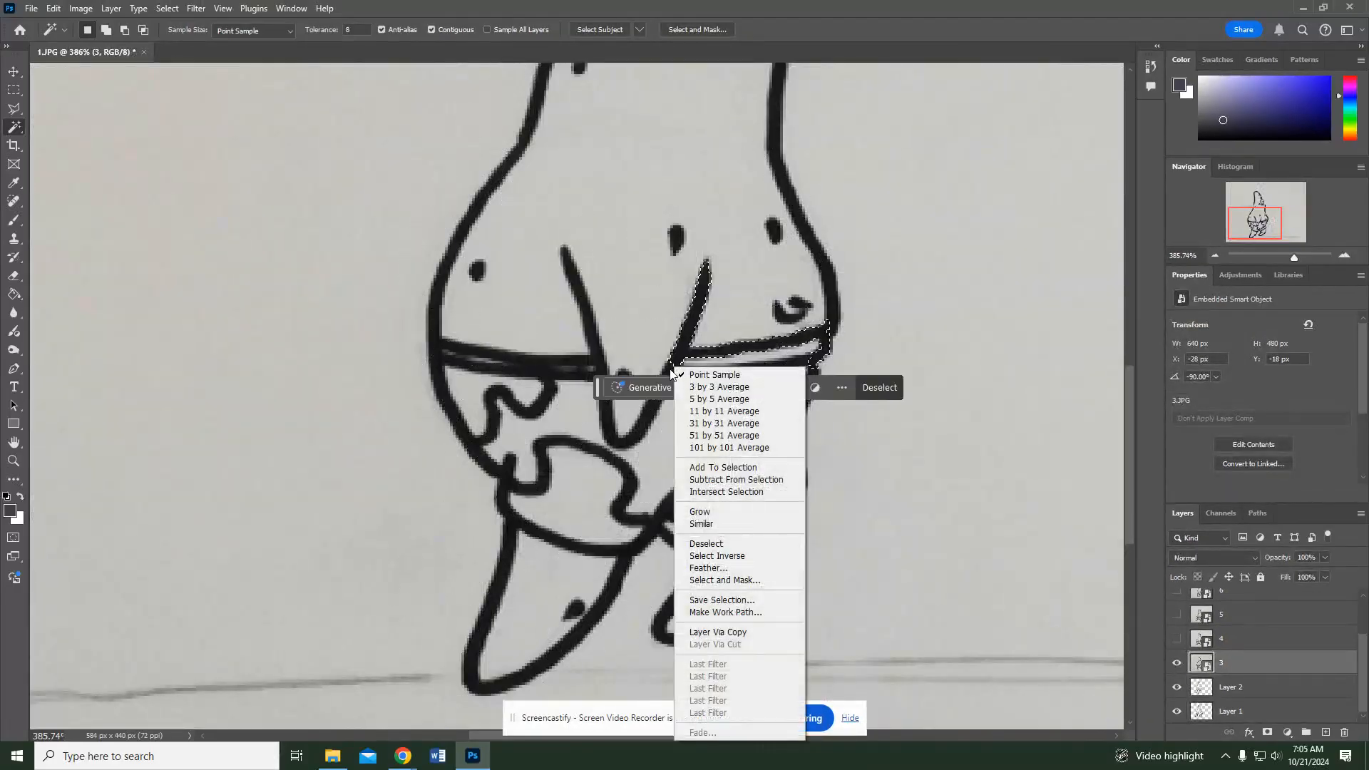
{"action": "left_click", "coordinate": [717, 524]}
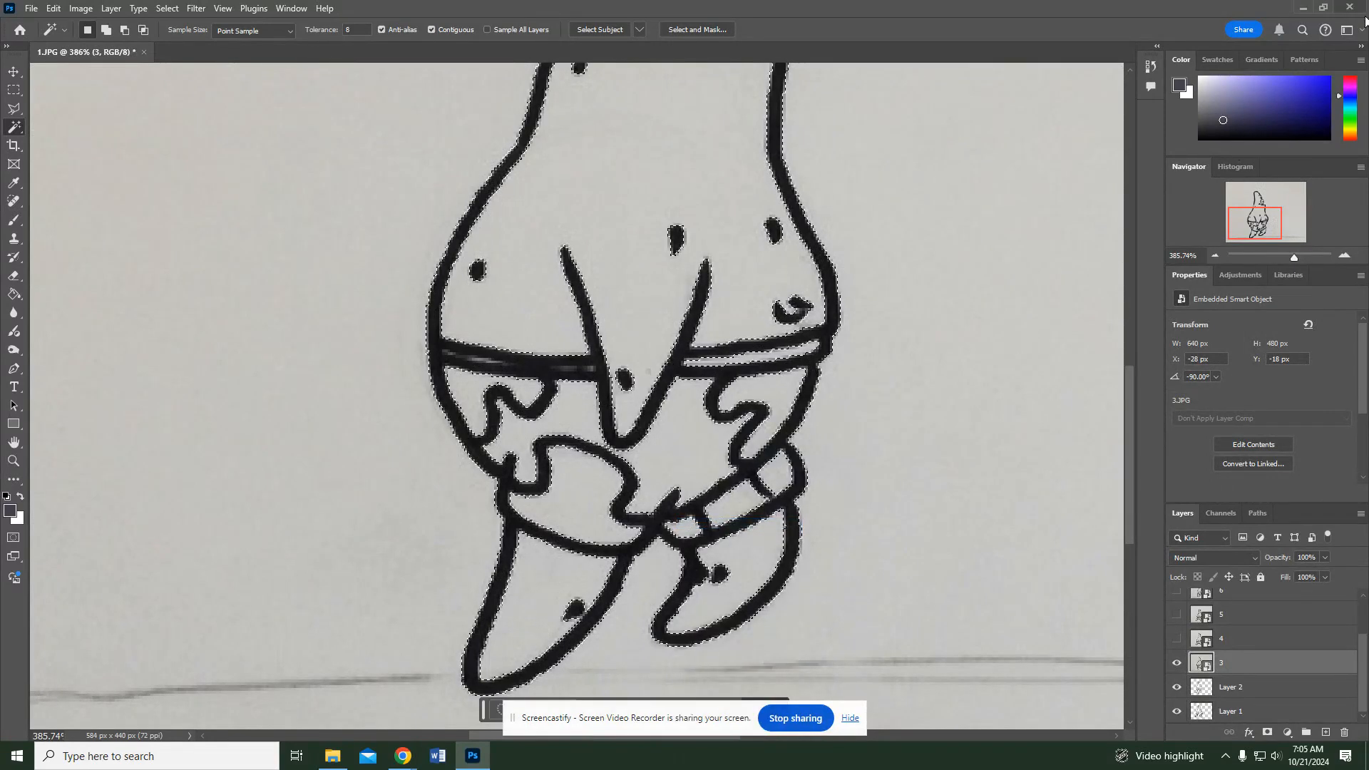
- Fill the selected linework with black on a new layer above layer 3 and delete the layer 3 photo
{"action": "key", "text": "ctrl+shift+n"}
{"action": "key", "text": "Return"}
{"action": "key", "text": "shift+F5"}
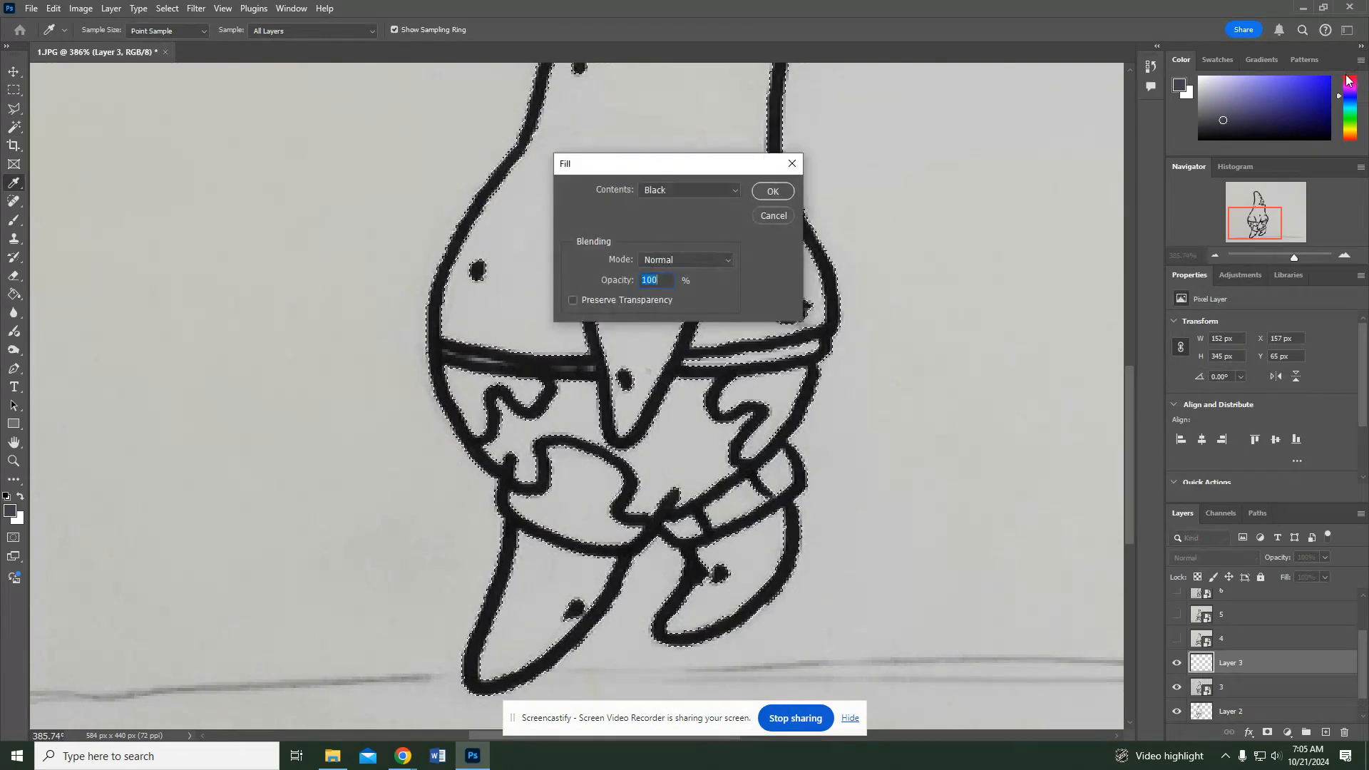
{"action": "key", "text": "Return"}
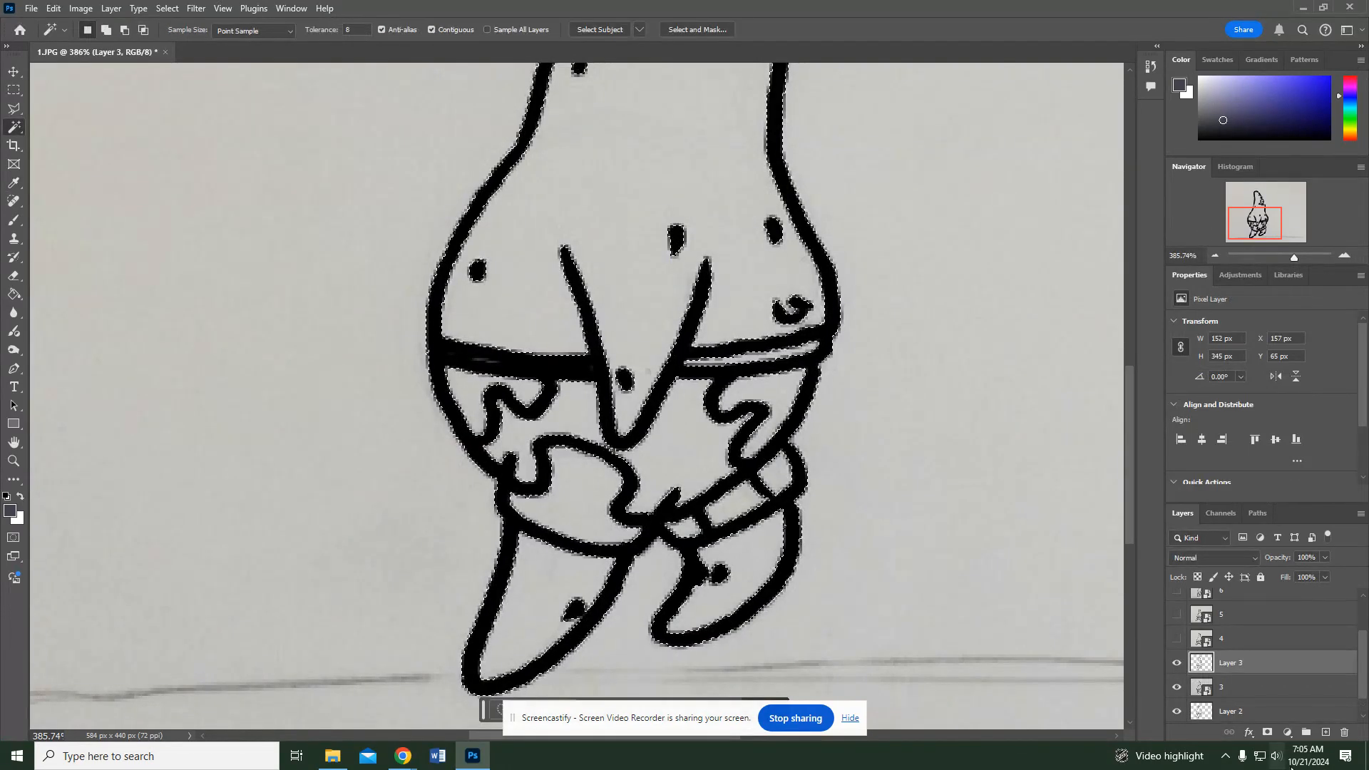
{"action": "left_click", "coordinate": [1327, 687]}
{"action": "left_click", "coordinate": [1344, 734]}
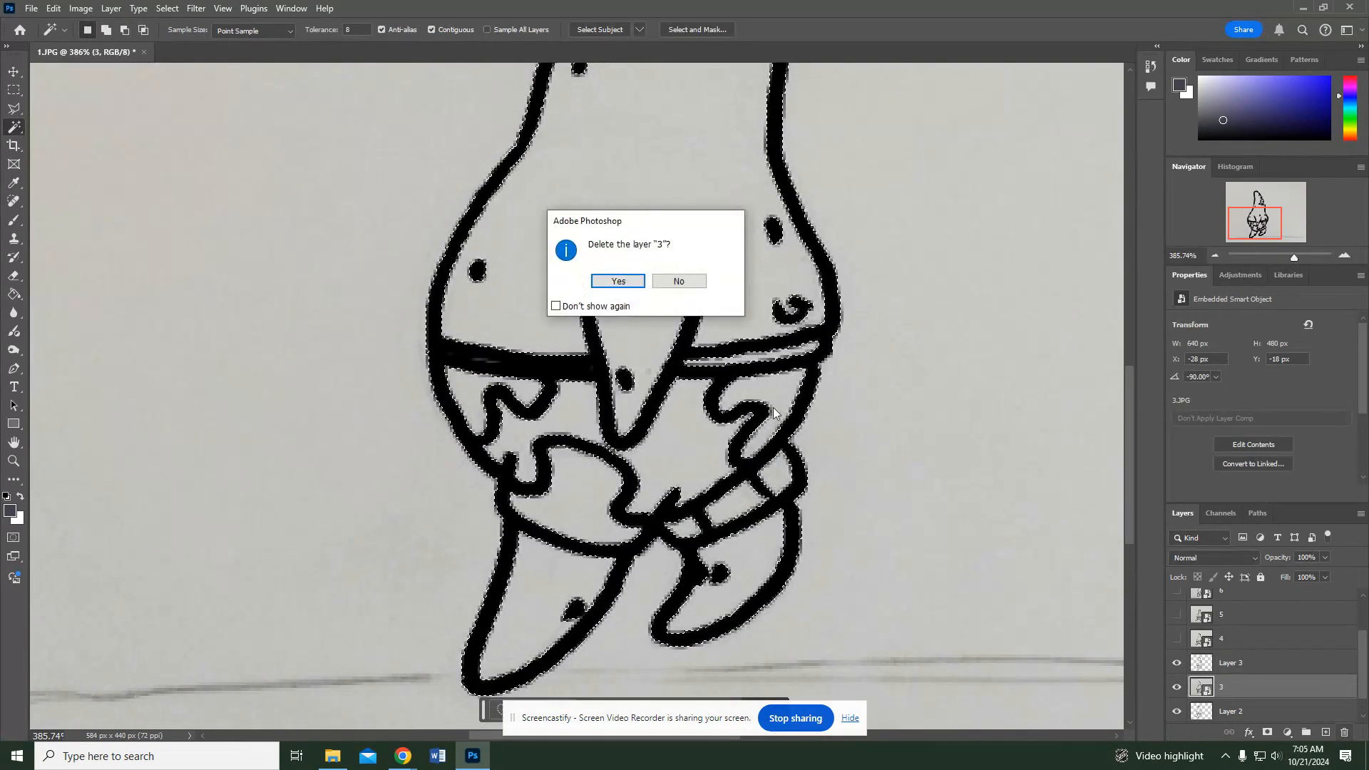
{"action": "left_click", "coordinate": [617, 281]}
- Show drawing layer 4 and select its black outline with the Magic Wand, extended to all similar linework
{"action": "left_click", "coordinate": [1234, 639]}
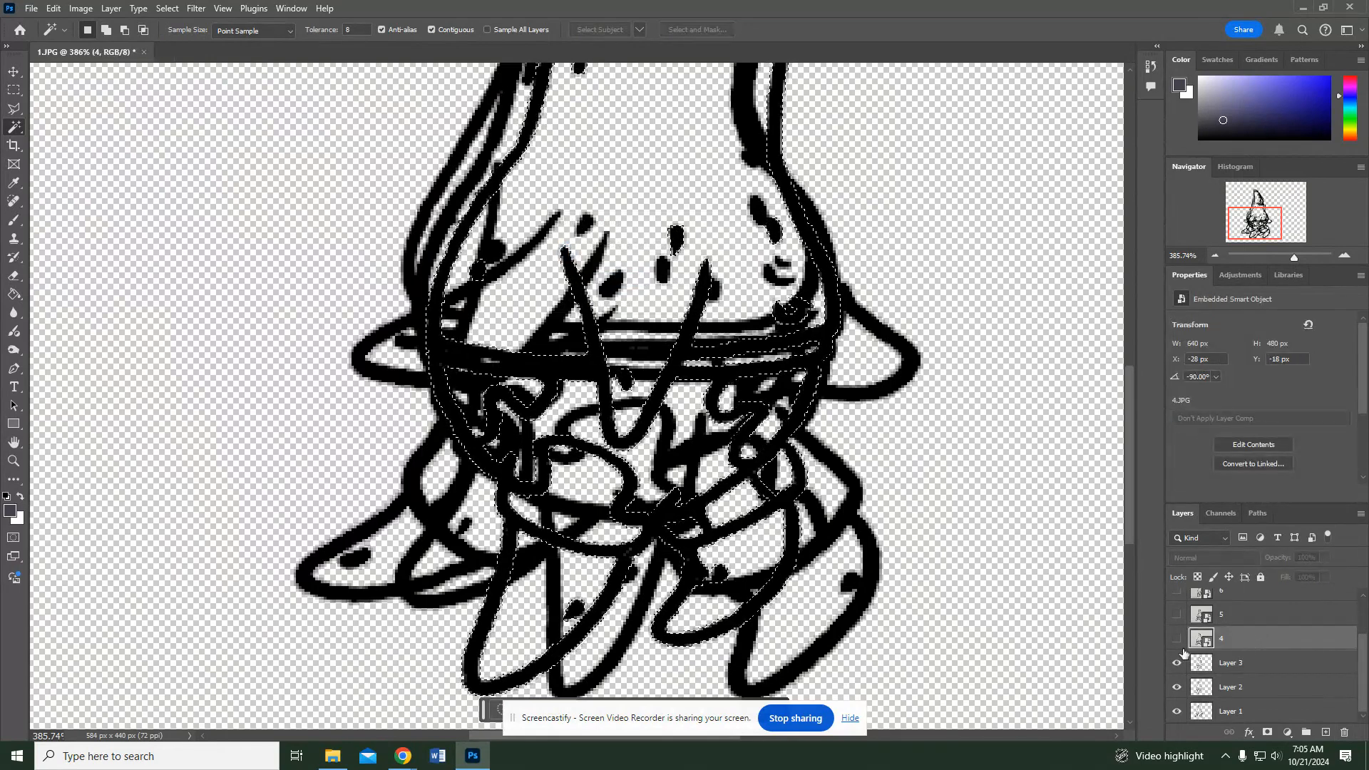
{"action": "left_click", "coordinate": [1176, 641]}
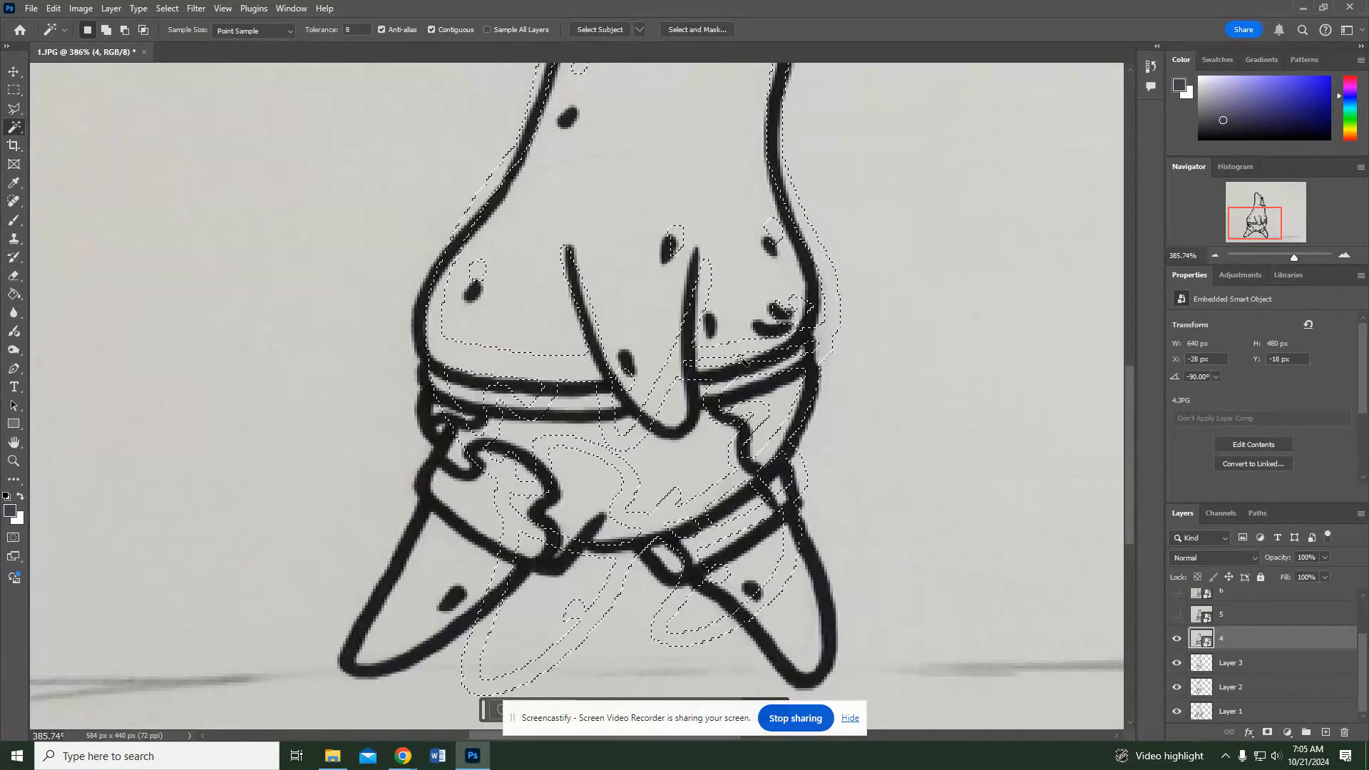
{"action": "left_click", "coordinate": [739, 378]}
{"action": "right_click", "coordinate": [740, 374]}
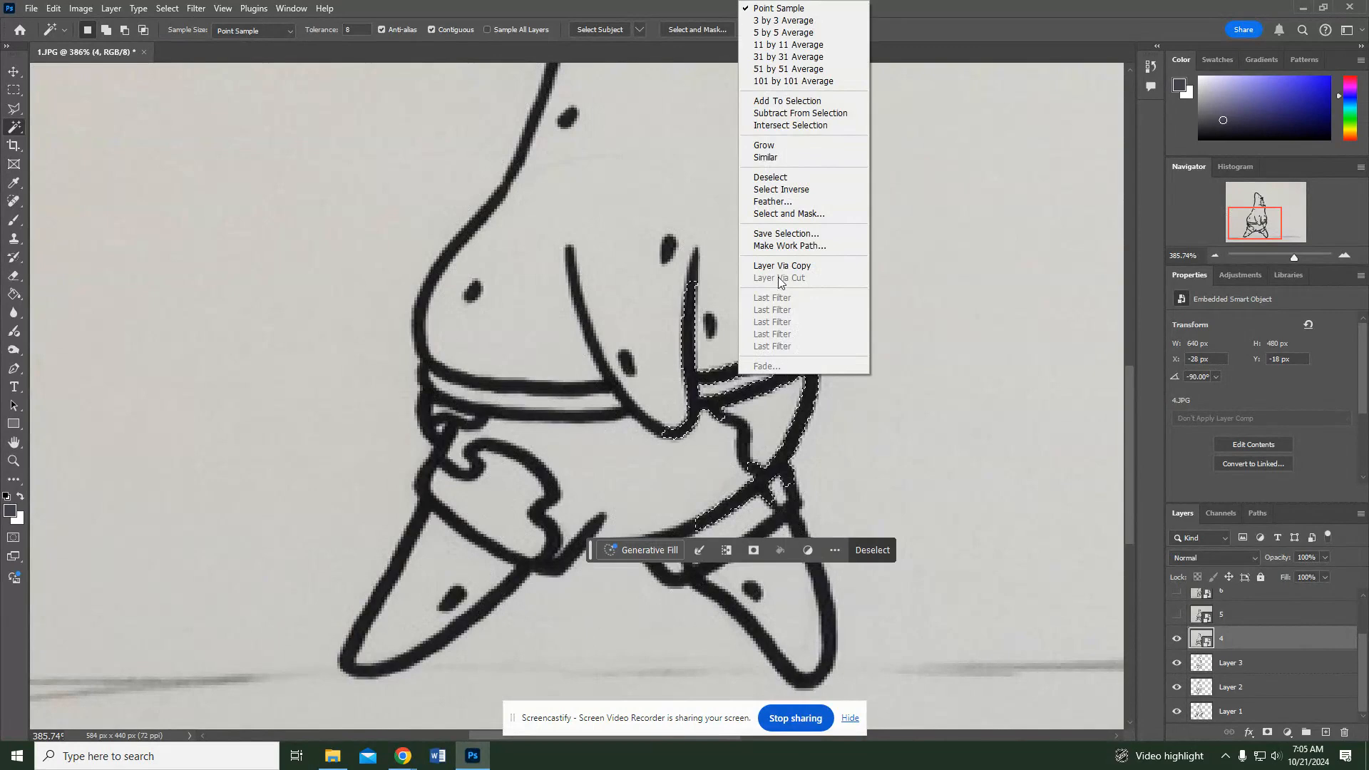
{"action": "left_click", "coordinate": [771, 158]}
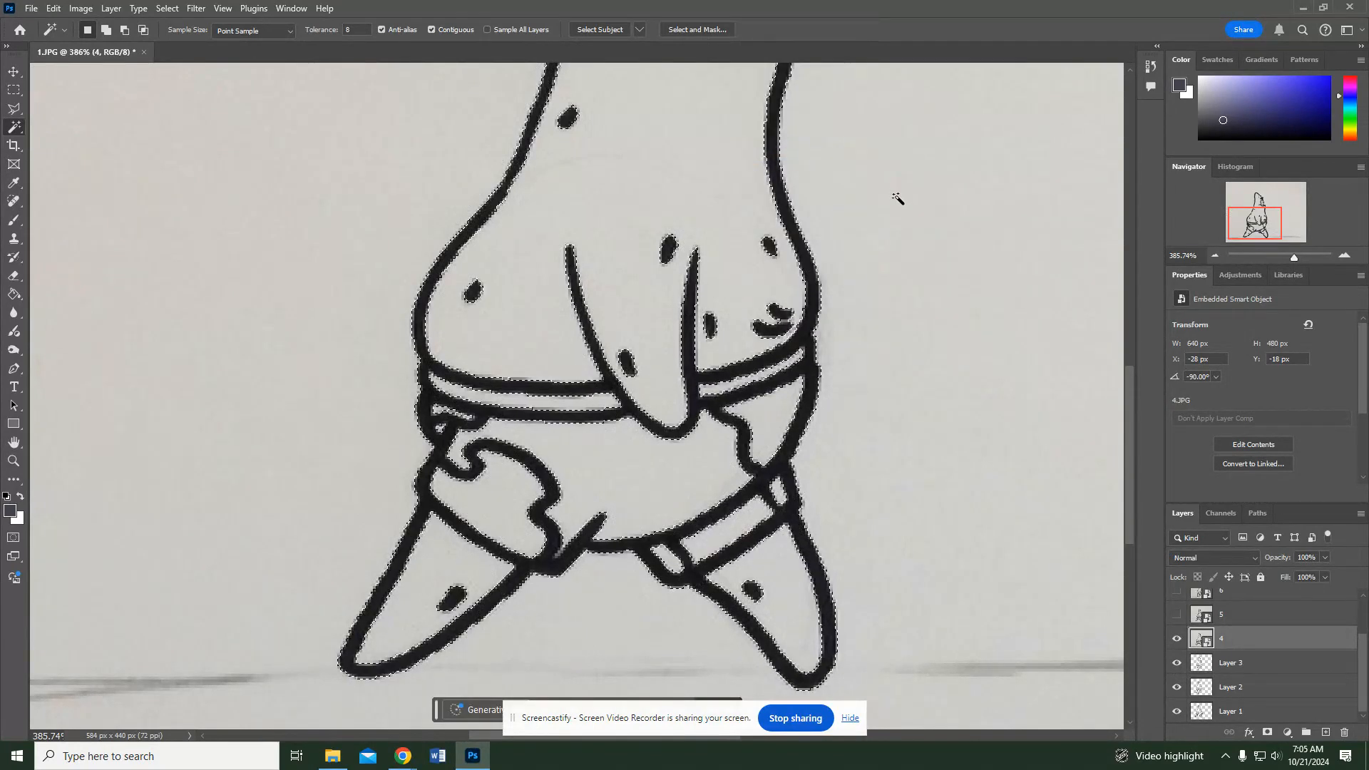
- Fill the selected linework with black on a new layer above layer 4 and delete the layer 4 photo
{"action": "key", "text": "ctrl+shift+n"}
{"action": "key", "text": "Return"}
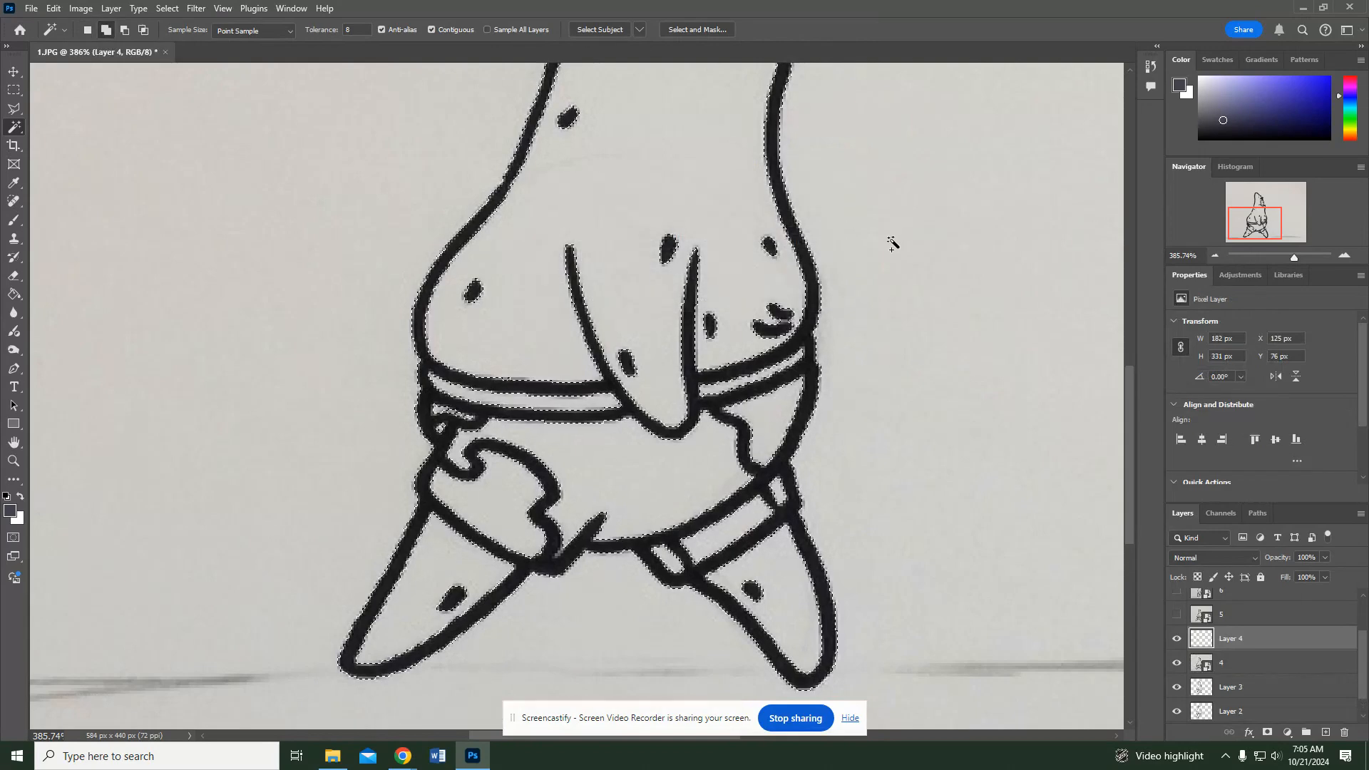
{"action": "key", "text": "shift+BackSpace"}
{"action": "key", "text": "Return"}
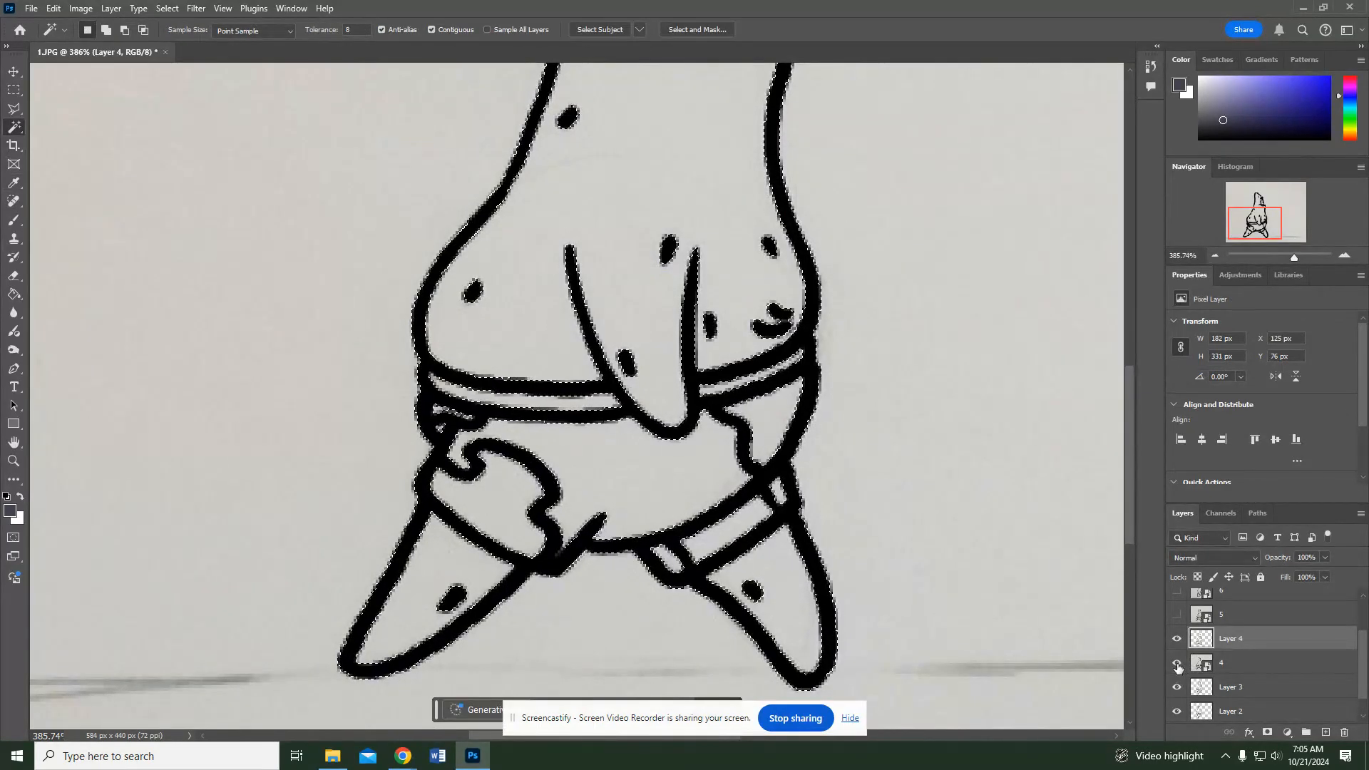
{"action": "left_click", "coordinate": [1263, 663]}
{"action": "left_click", "coordinate": [1345, 733]}
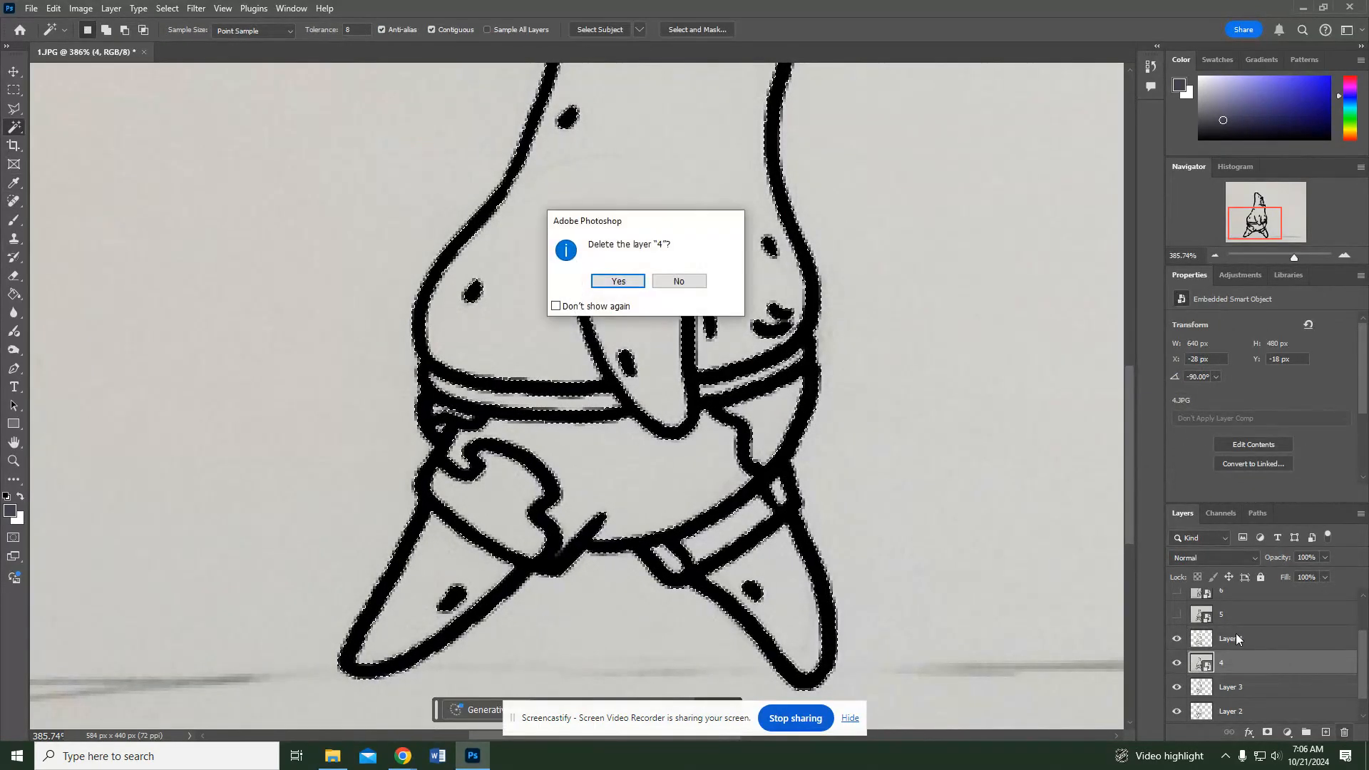
{"action": "key", "text": "Return"}
- Show drawing layer 5 and select its black outline with the Magic Wand, extended to all similar linework
{"action": "left_click", "coordinate": [1210, 618]}
{"action": "left_click", "coordinate": [1176, 614]}
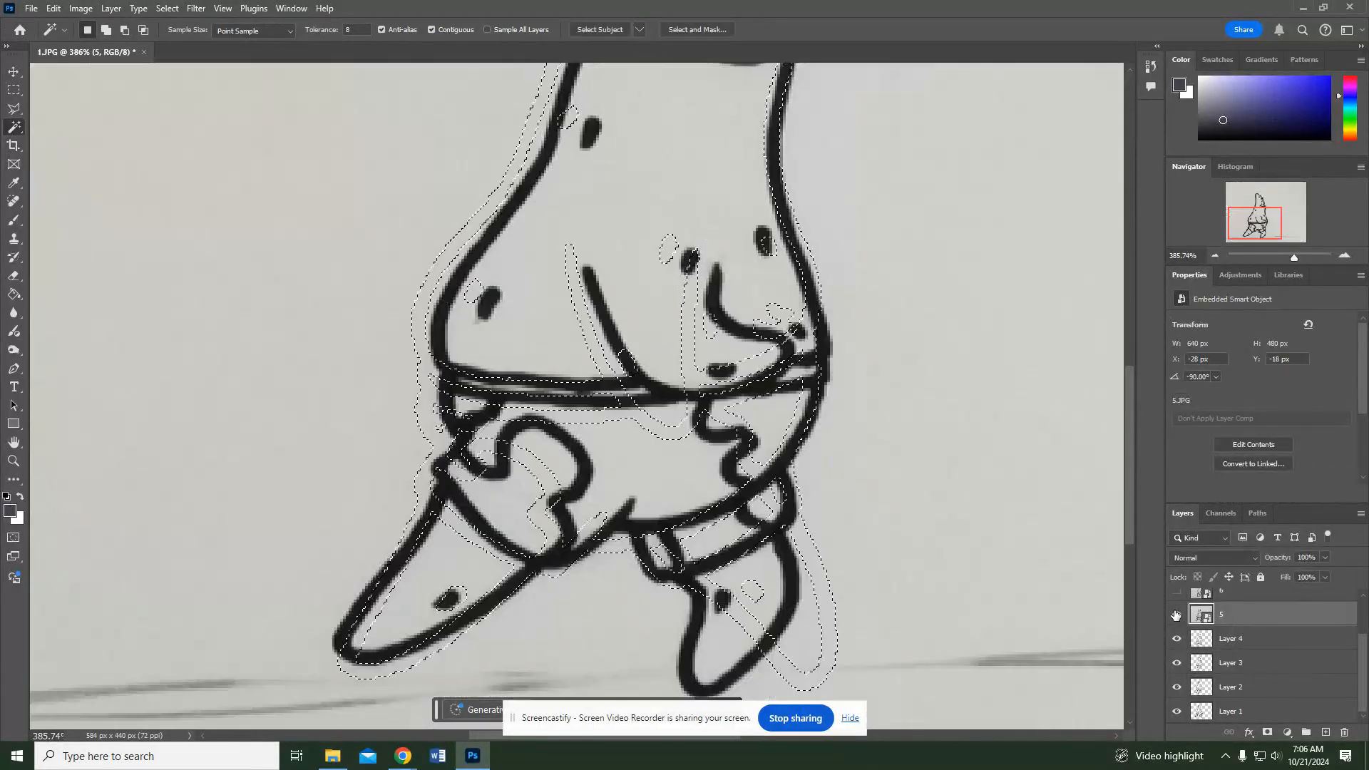
{"action": "right_click", "coordinate": [758, 390]}
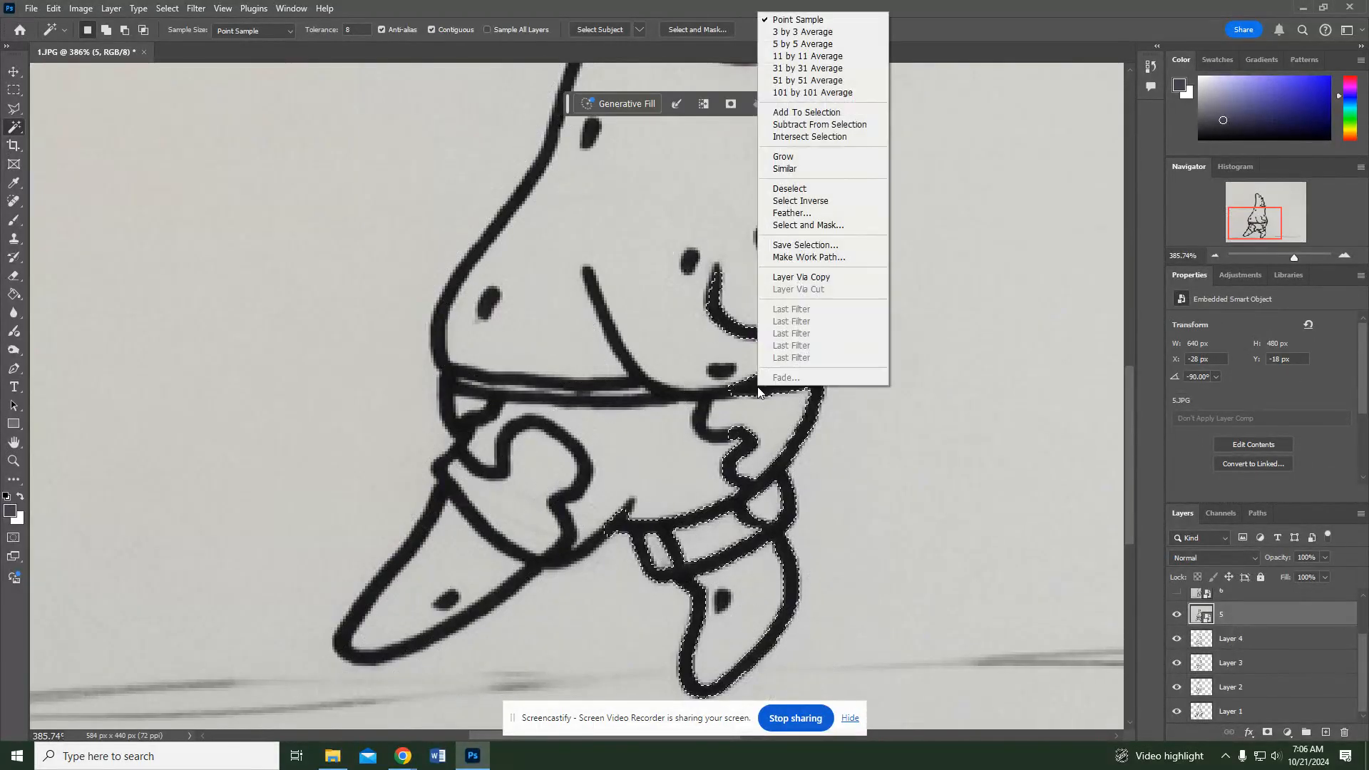
{"action": "left_click", "coordinate": [795, 169]}
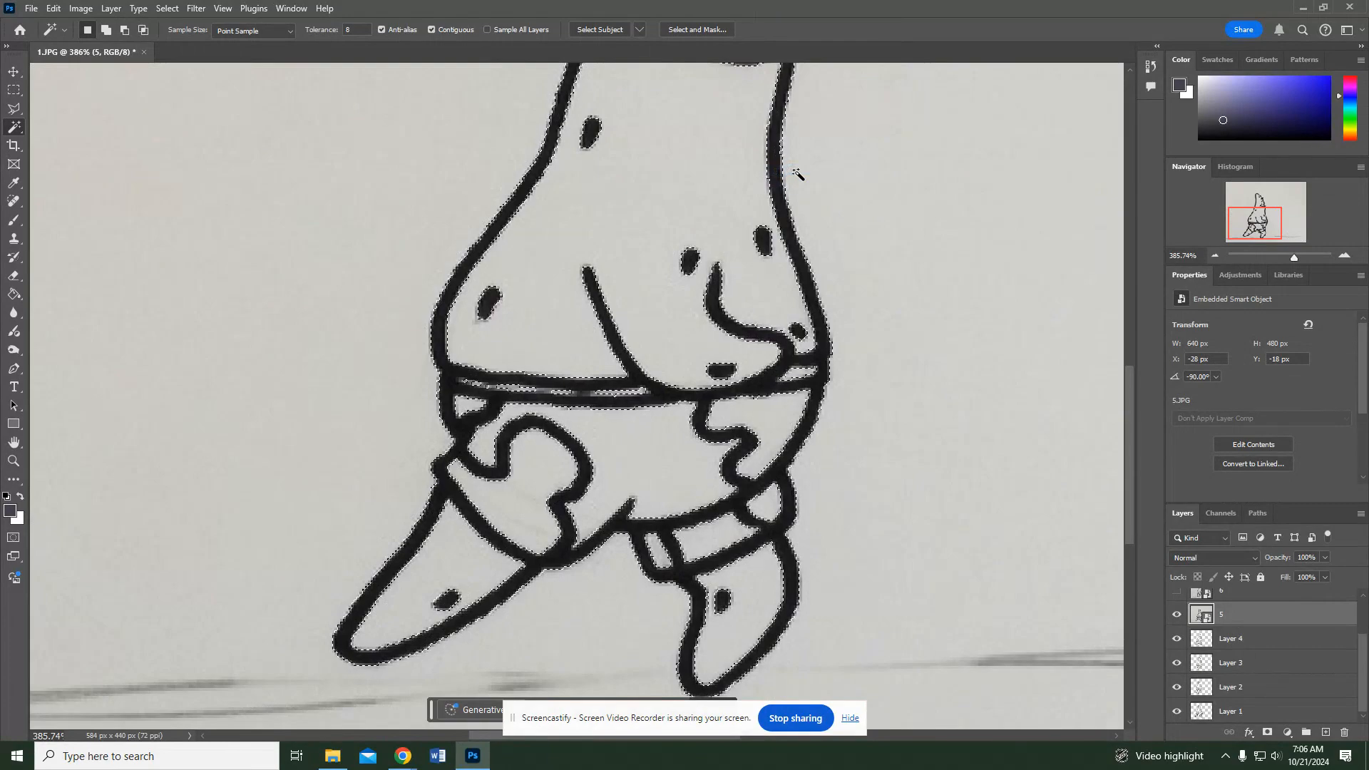
- Create a new empty layer above the layer 5 photo, keeping the linework selected
{"action": "key", "text": "ctrl+shift+n"}
{"action": "key", "text": "Return"}
{"action": "key", "text": "shift+F6"}
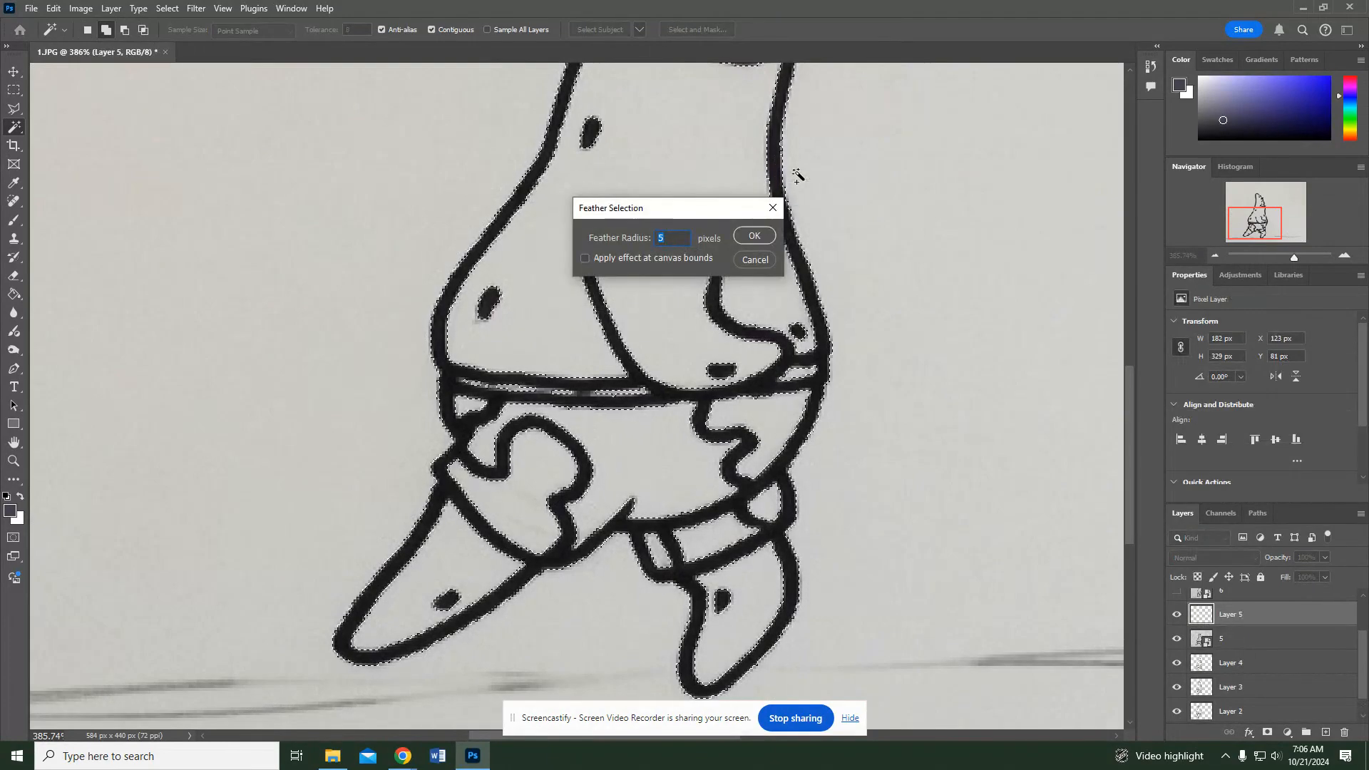
{"action": "key", "text": "Return"}
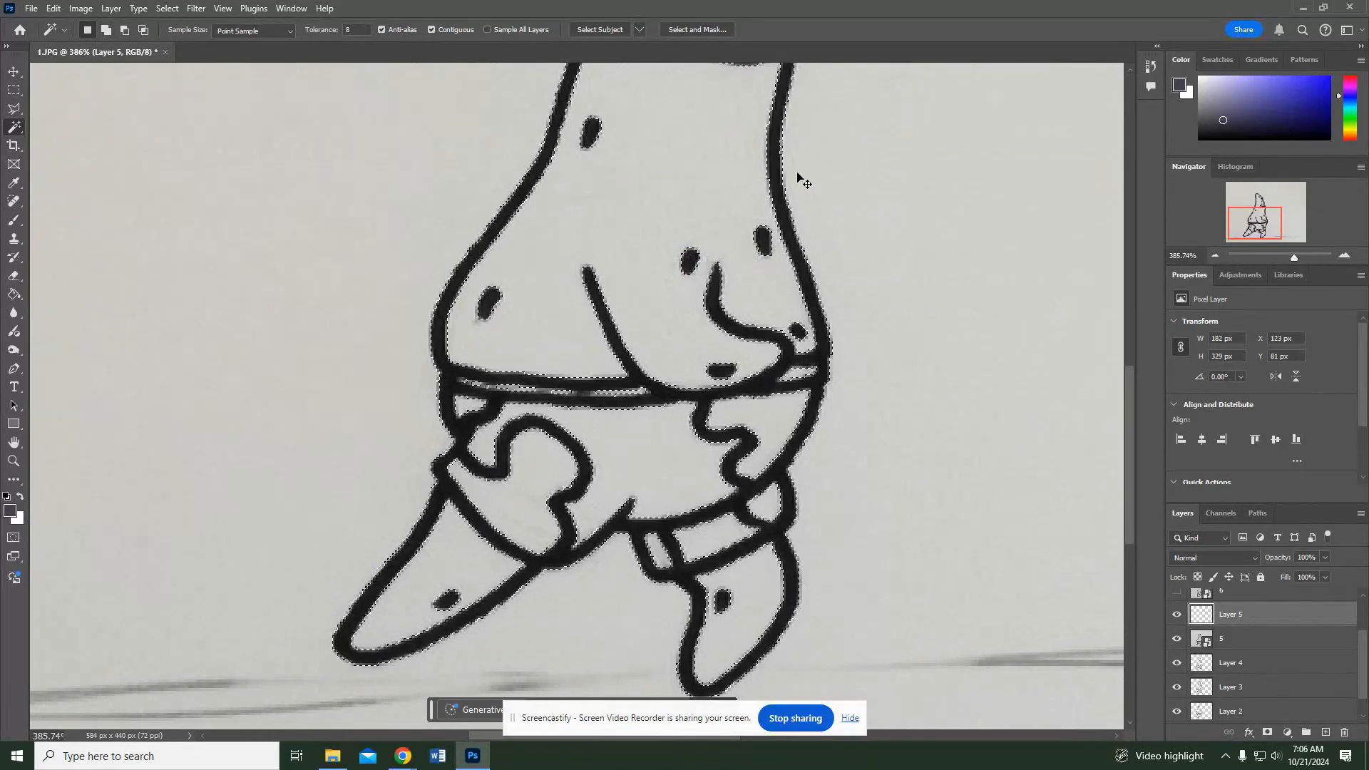
{"action": "key", "text": "ctrl+shift+n"}
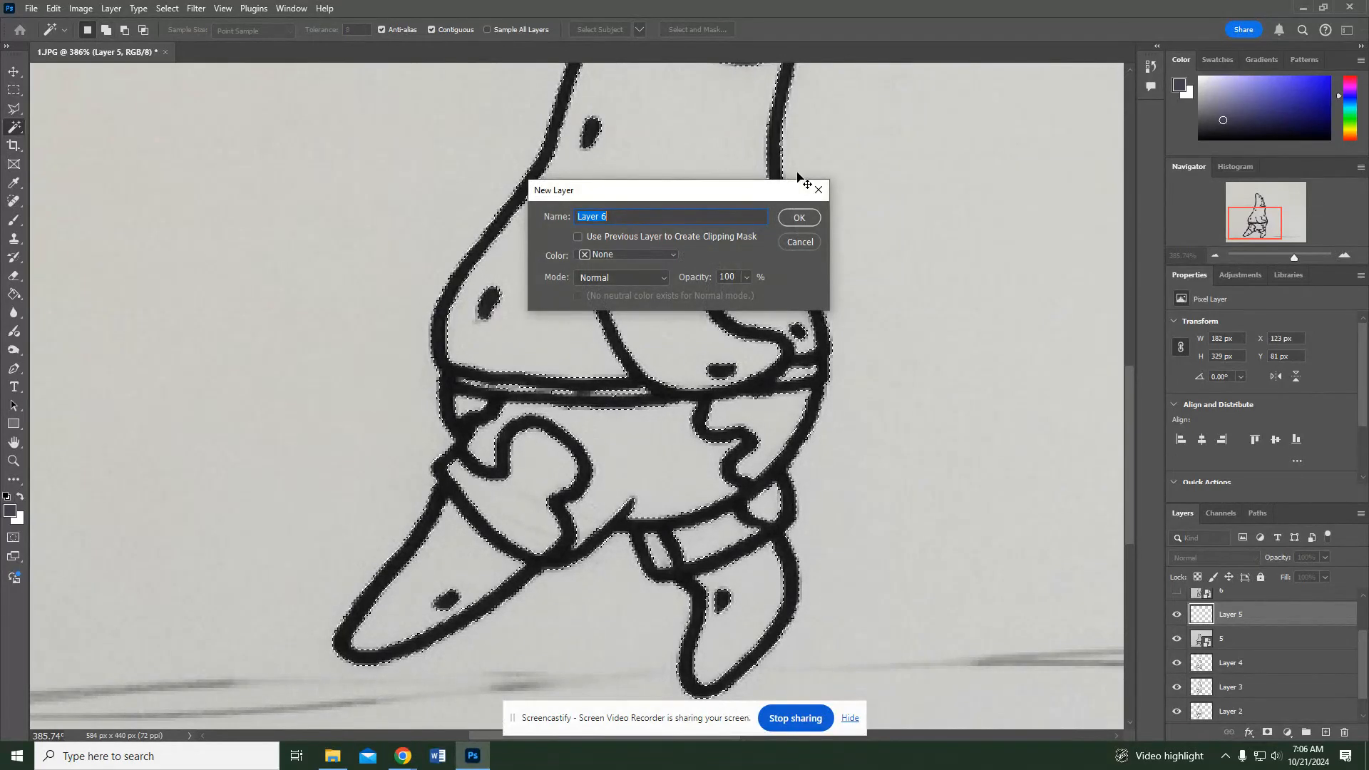
{"action": "key", "text": "Escape"}
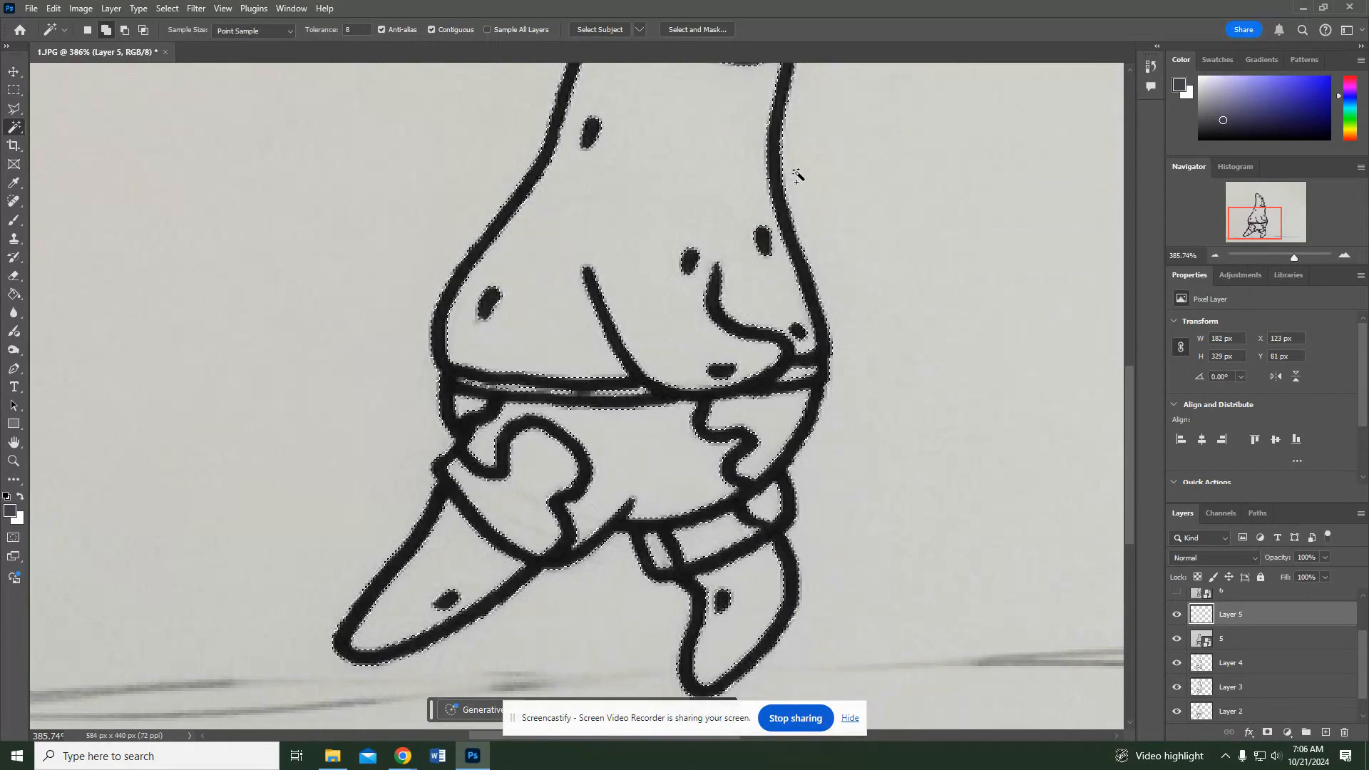
- Fill the selected linework with black on the new layer above layer 5 and delete the layer 5 photo
{"action": "key", "text": "shift+F5"}
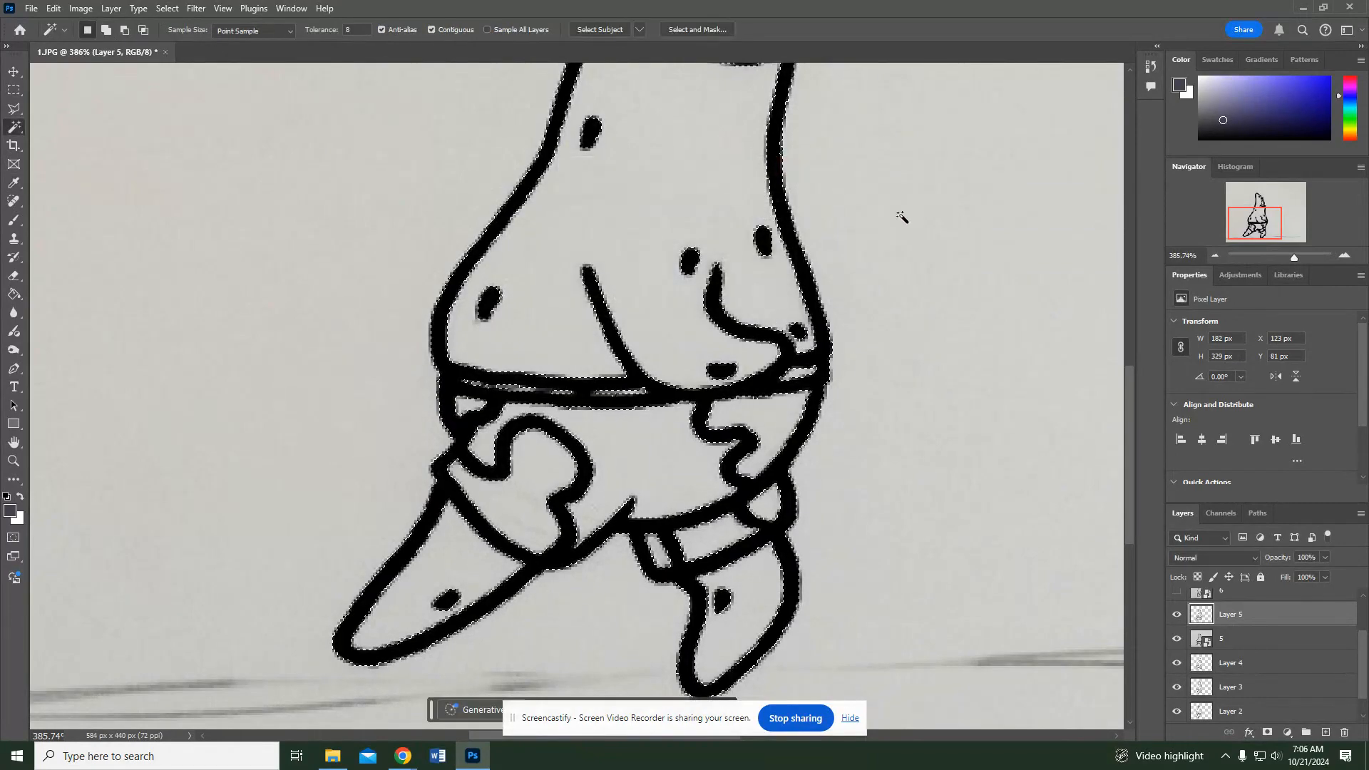
{"action": "key", "text": "alt+bracketleft"}
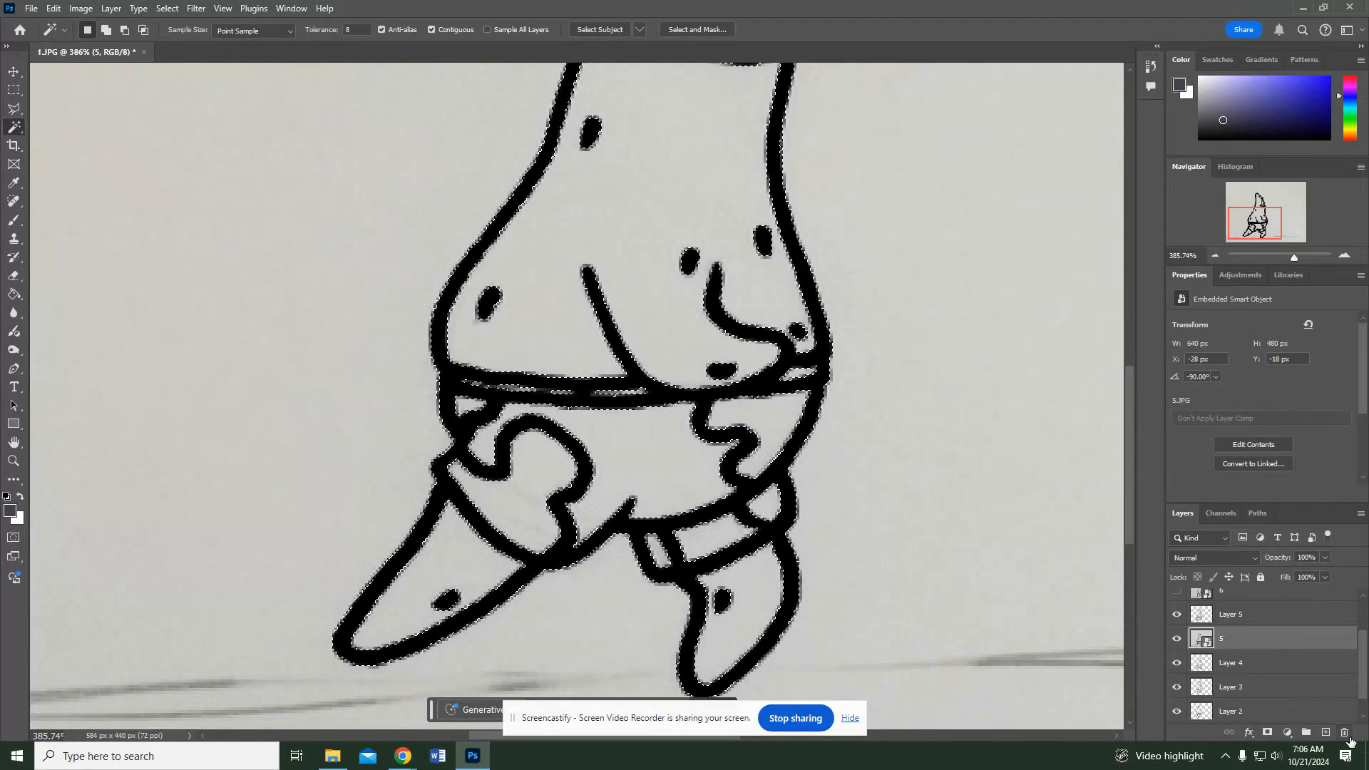
{"action": "key", "text": "Delete"}
{"action": "key", "text": "Return"}
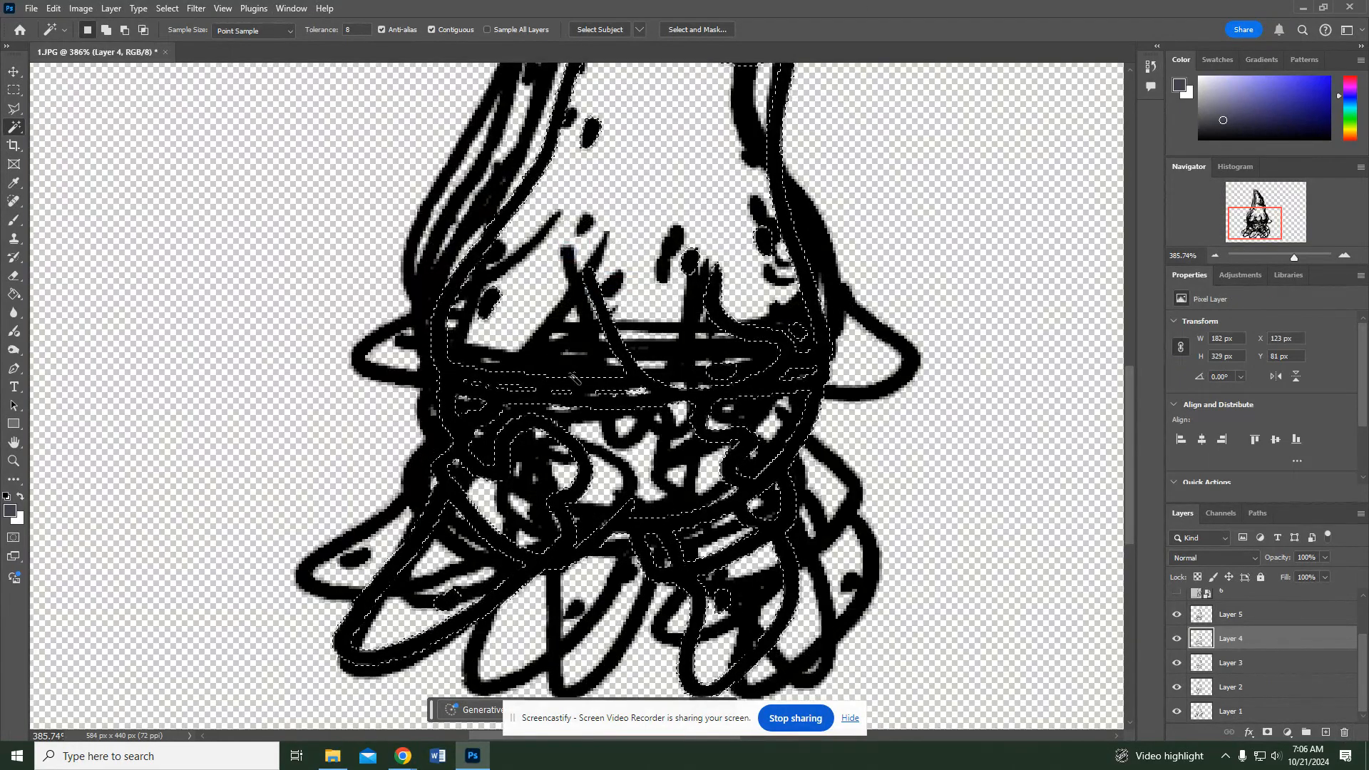
- Show drawing layer 6 and select its black outline with the Magic Wand, extended to all similar linework
{"action": "scroll", "coordinate": [1231, 655], "scroll_direction": "up", "scroll_amount": 2}
{"action": "left_click", "coordinate": [1231, 655]}
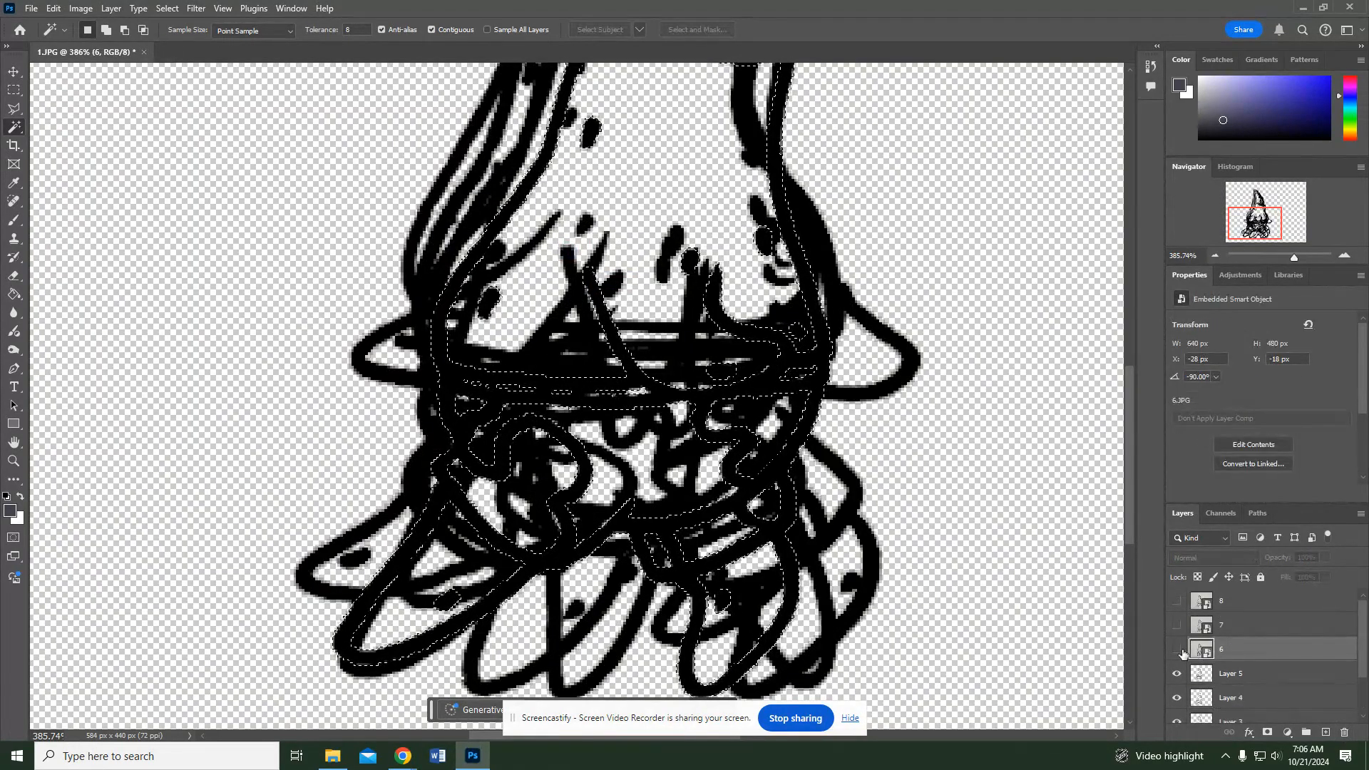
{"action": "left_click", "coordinate": [1177, 649]}
{"action": "left_click", "coordinate": [754, 364]}
{"action": "right_click", "coordinate": [756, 368]}
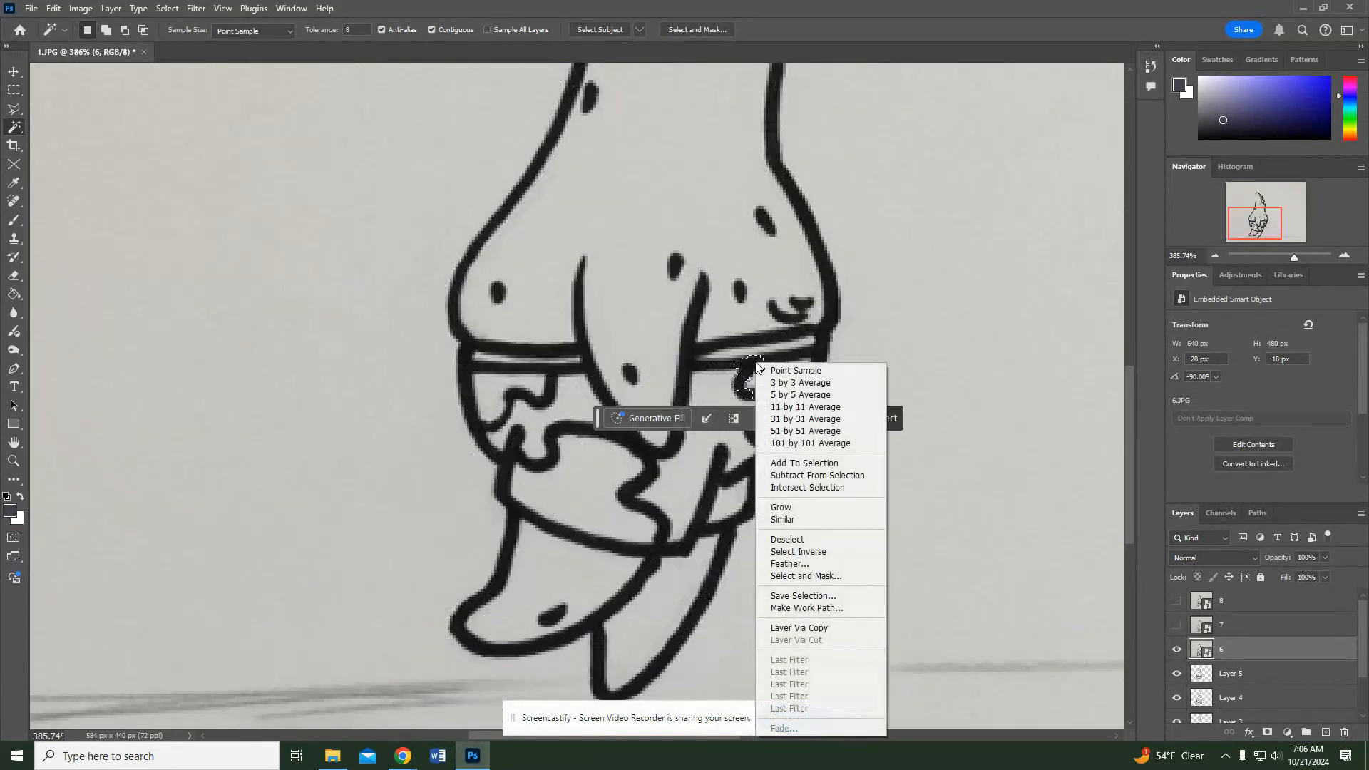
{"action": "left_click", "coordinate": [792, 523]}
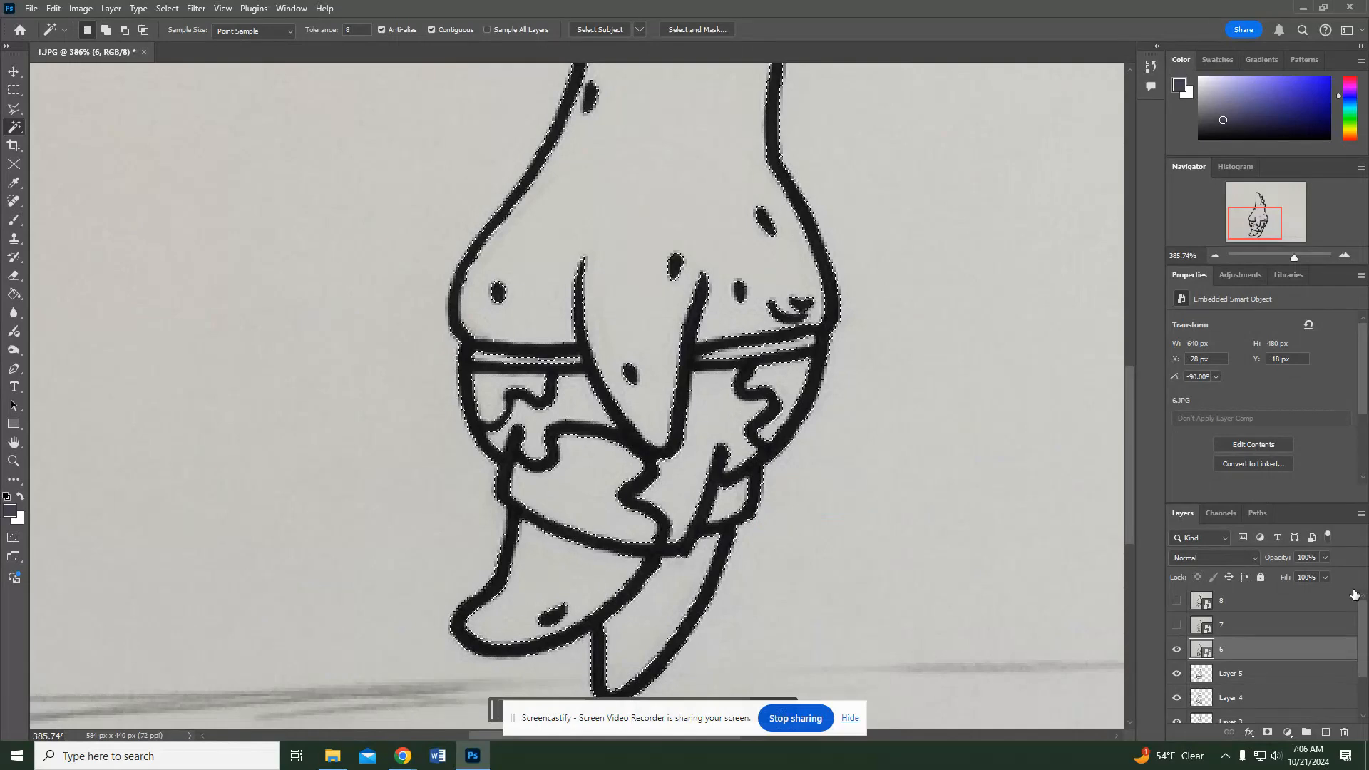
- Fill the selected linework with black on a new layer above layer 6 and delete the layer 6 photo
{"action": "key", "text": "ctrl+alt+j"}
{"action": "key", "text": "Return"}
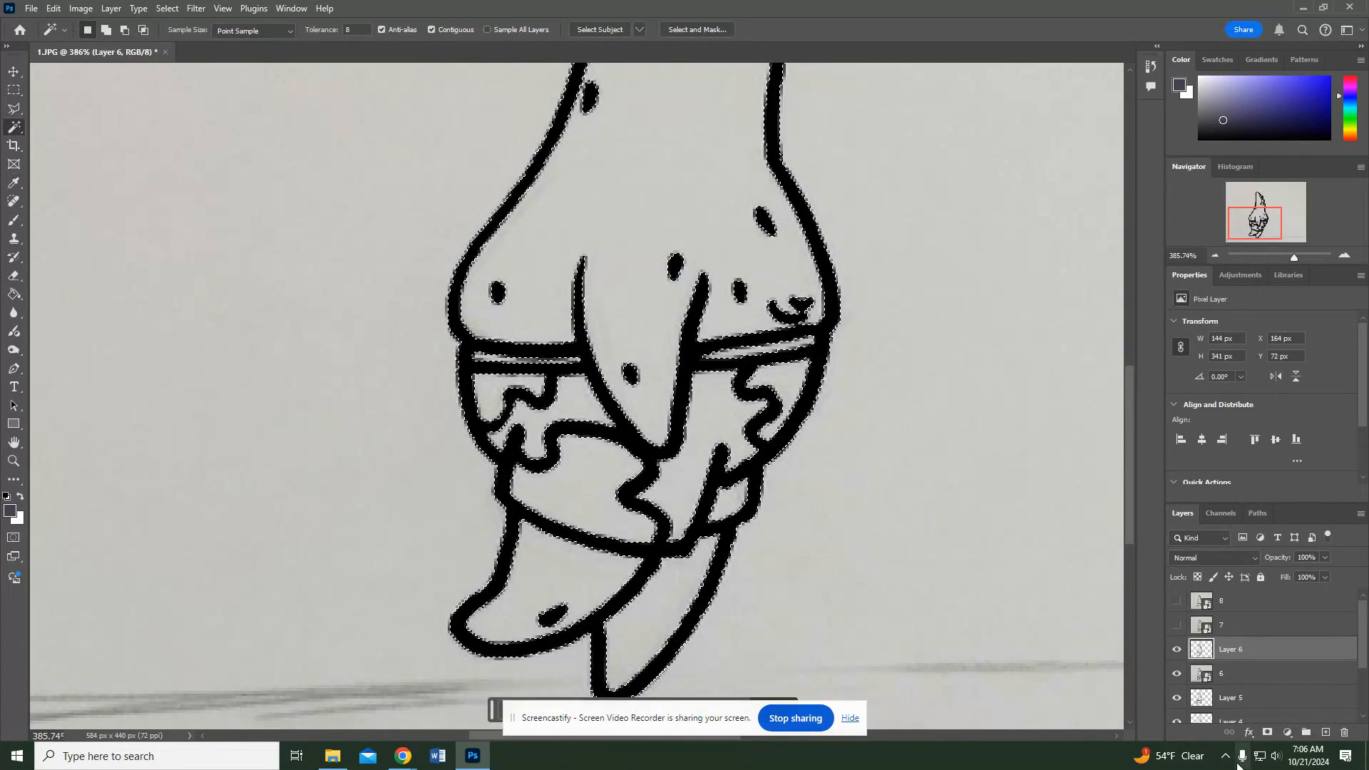
{"action": "left_click", "coordinate": [1241, 674]}
{"action": "left_click", "coordinate": [1344, 732]}
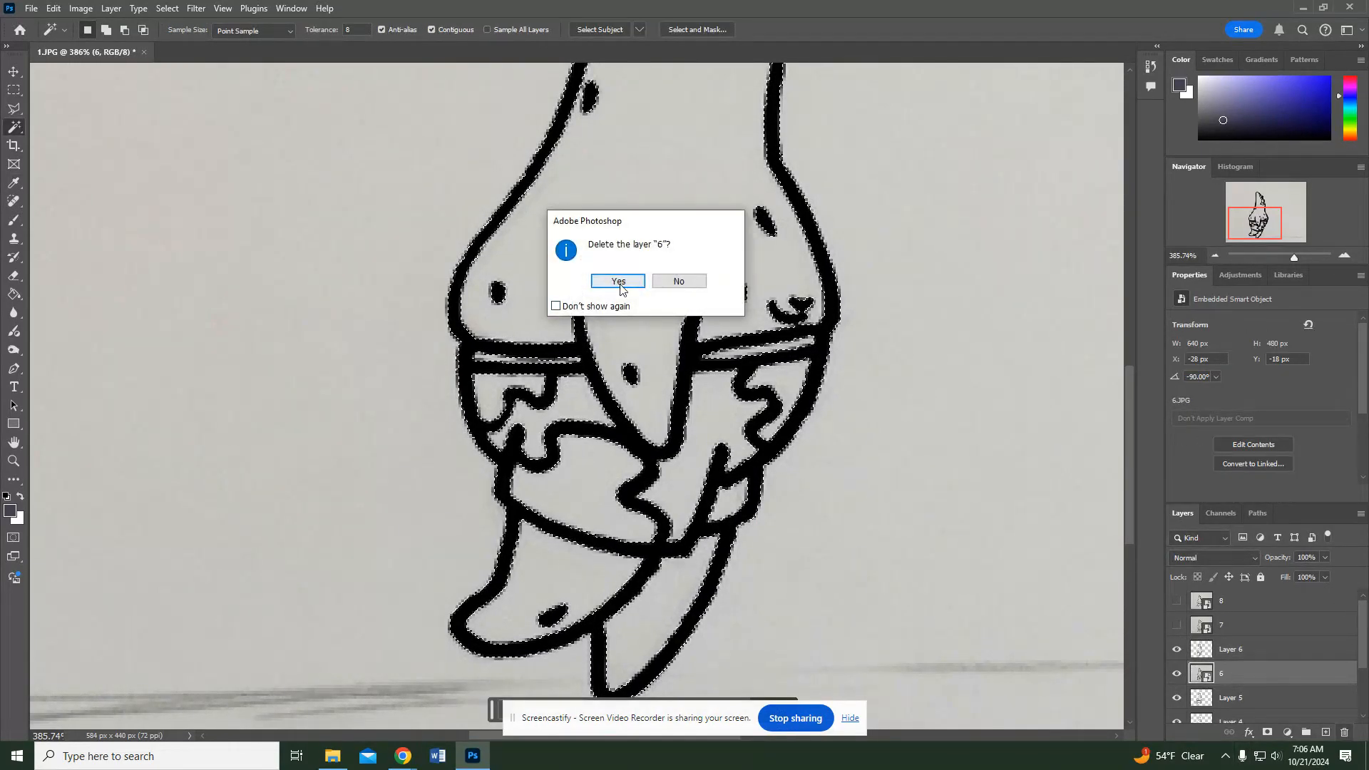
{"action": "left_click", "coordinate": [618, 281]}
- Show drawing layer 7 and select its black outline with the Magic Wand, extended to all similar linework
{"action": "left_click", "coordinate": [1199, 627]}
{"action": "left_click", "coordinate": [1177, 627]}
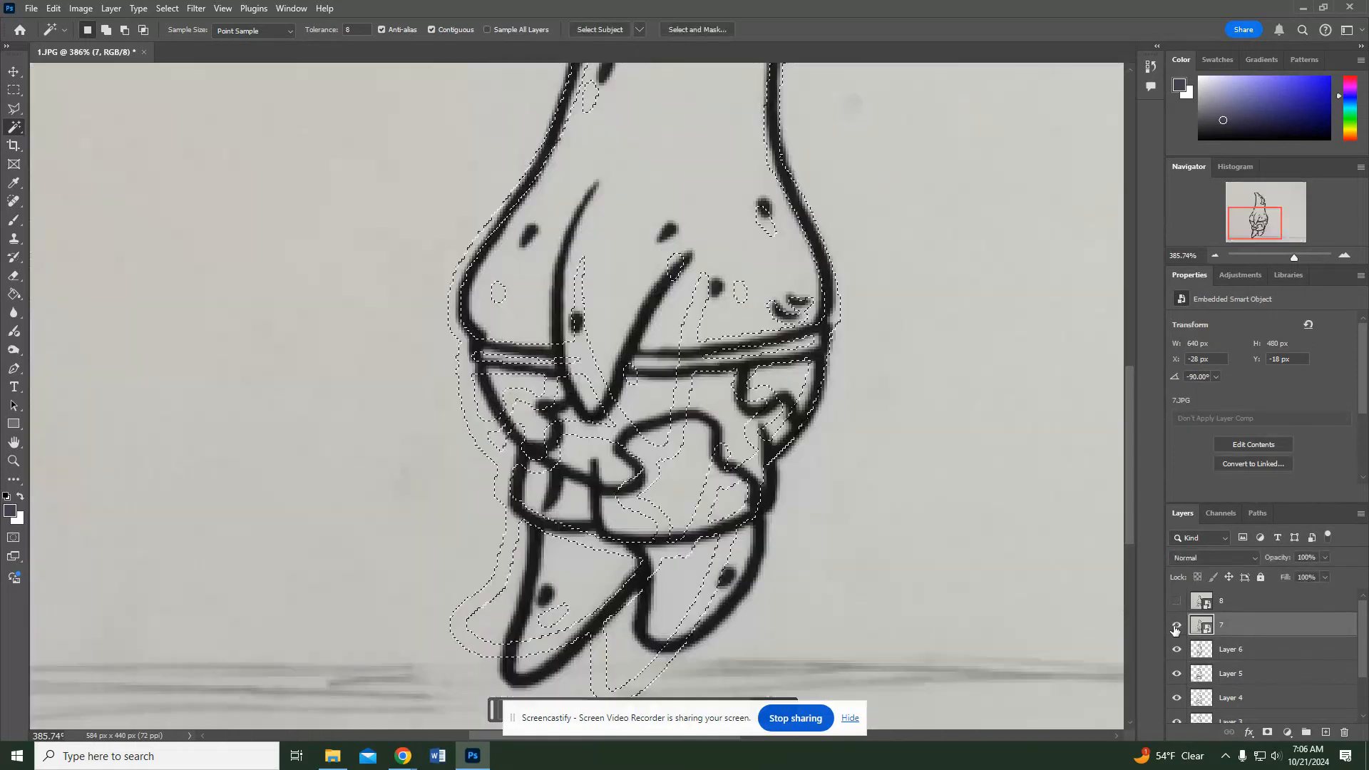
{"action": "left_click", "coordinate": [736, 346]}
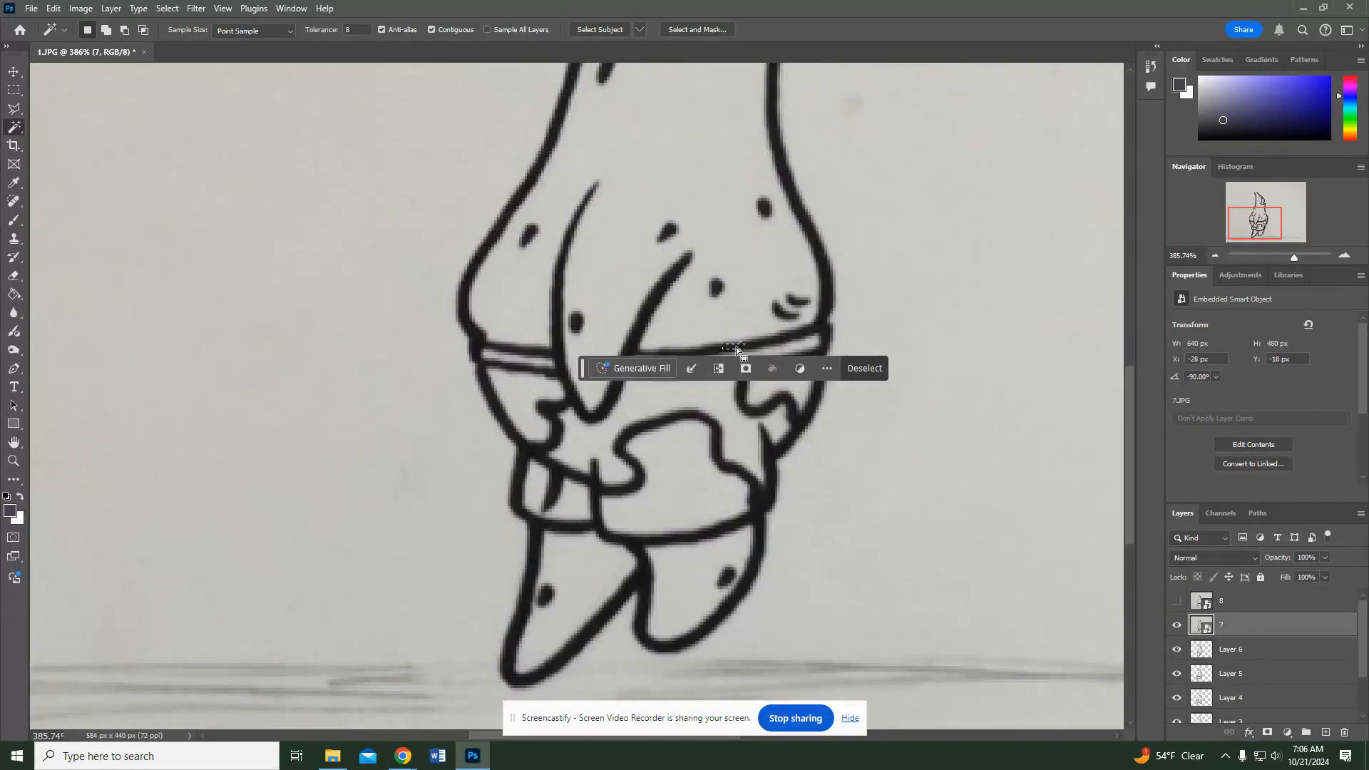
{"action": "right_click", "coordinate": [736, 346]}
{"action": "left_click", "coordinate": [785, 504]}
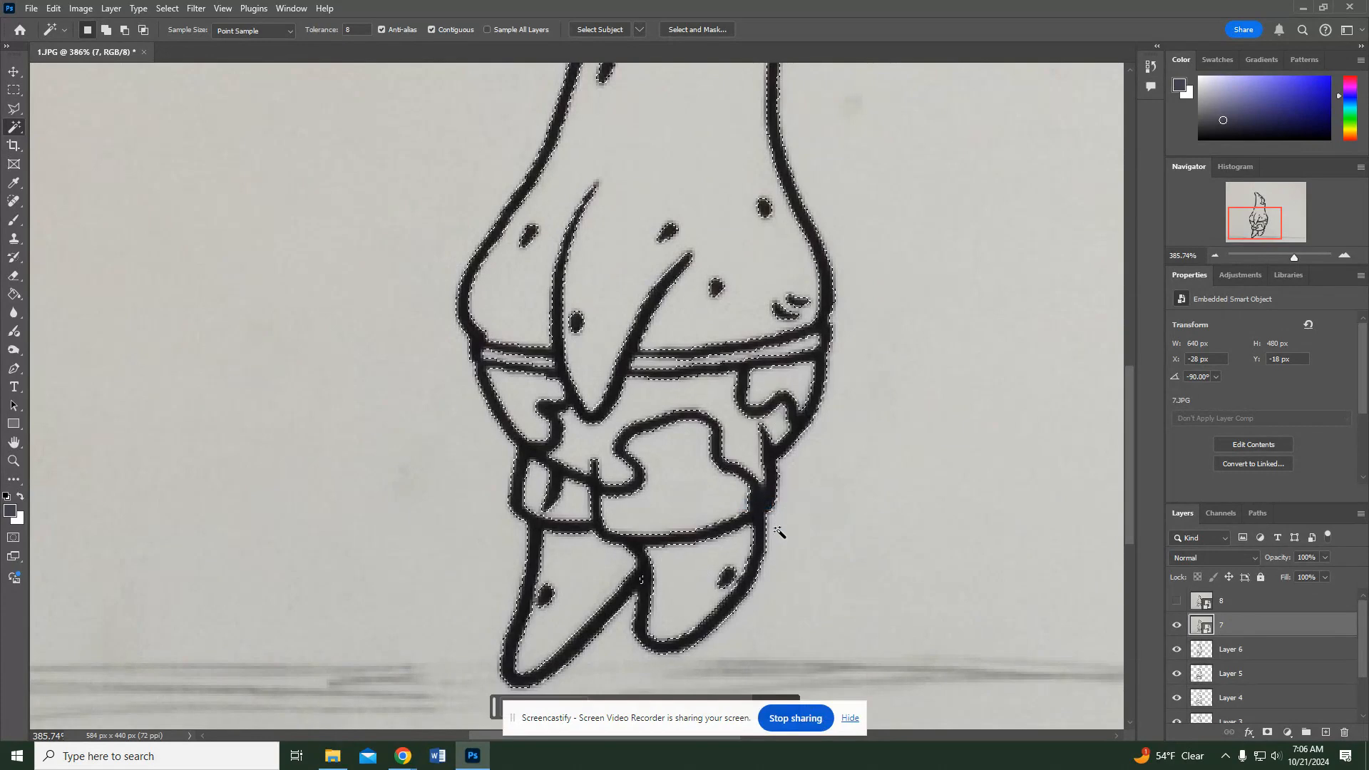
- Fill the selected linework with black on a new layer above layer 7 and delete the layer 7 photo
{"action": "key", "text": "ctrl+shift+n"}
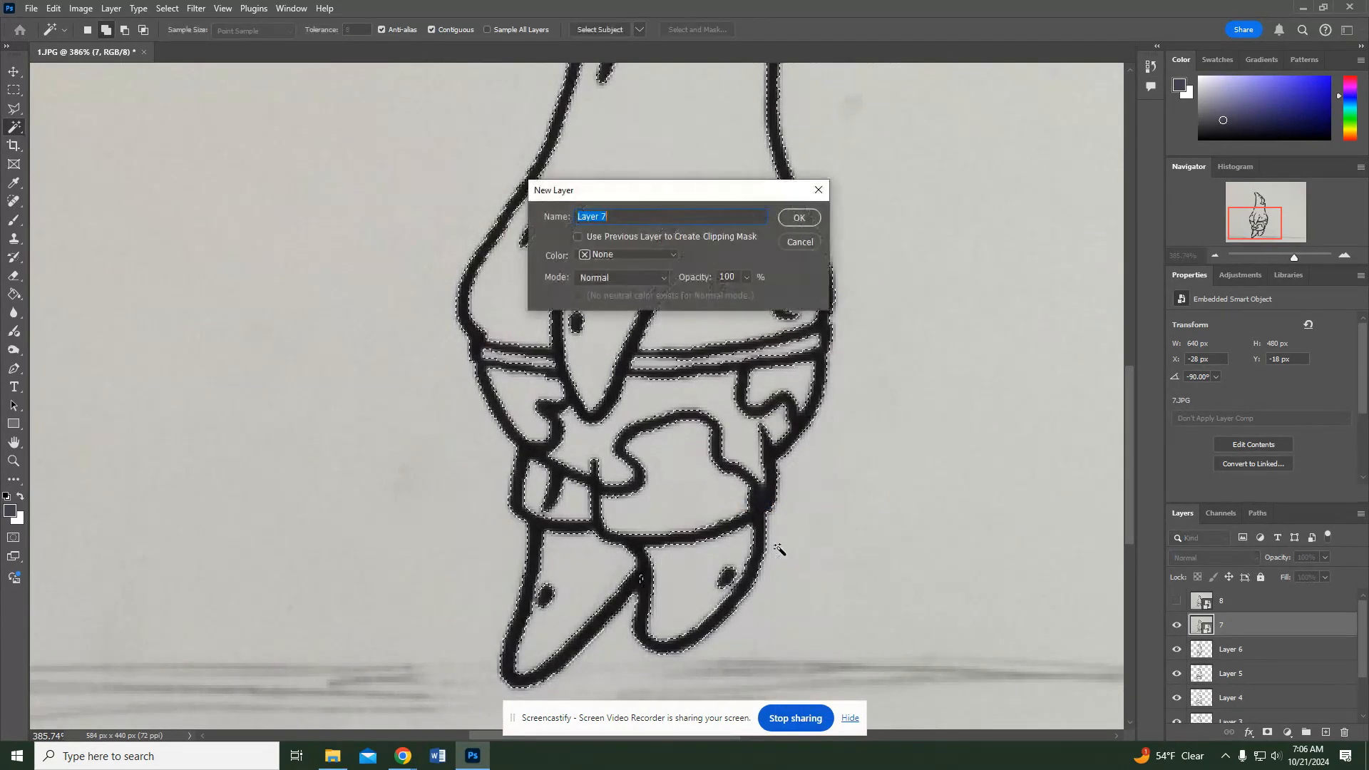
{"action": "key", "text": "Return"}
{"action": "key", "text": "shift+F5"}
{"action": "key", "text": "Return"}
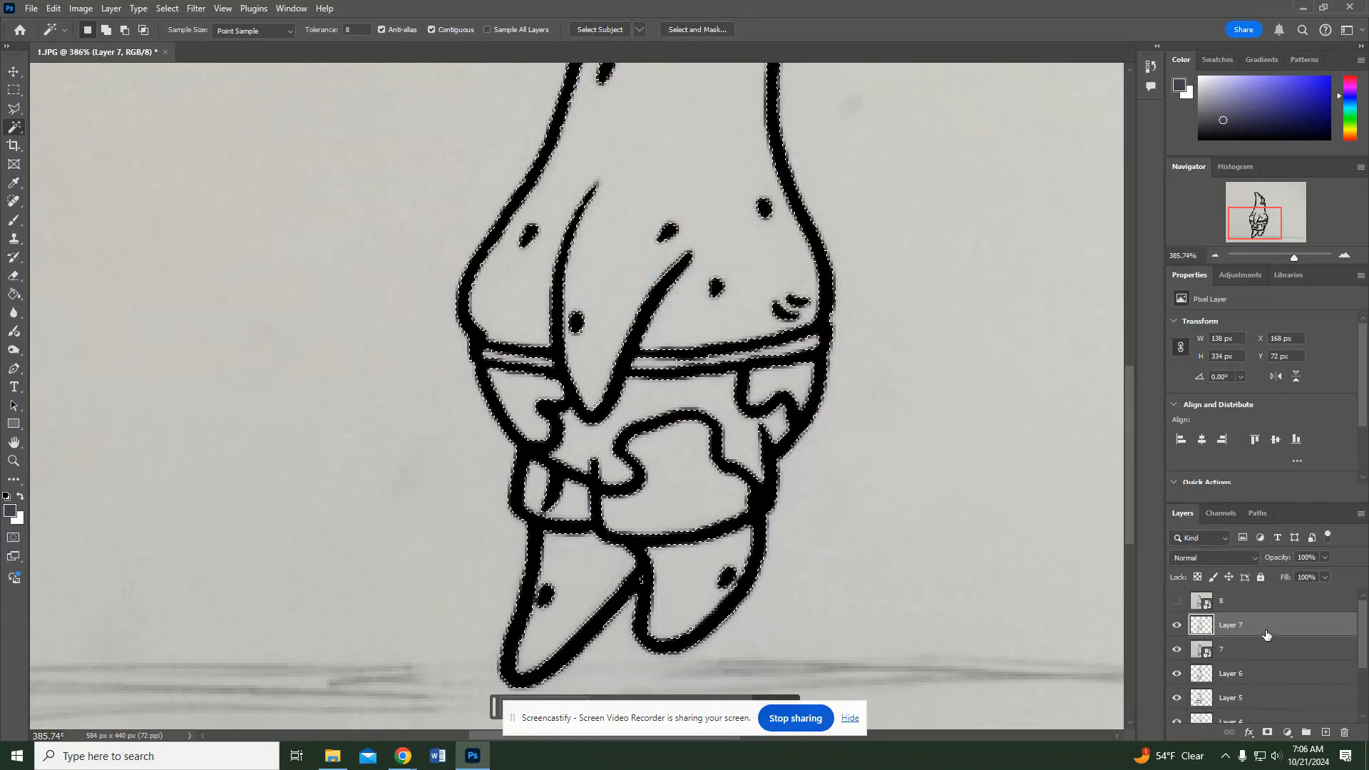
{"action": "left_click", "coordinate": [1267, 648]}
{"action": "left_click", "coordinate": [1345, 733]}
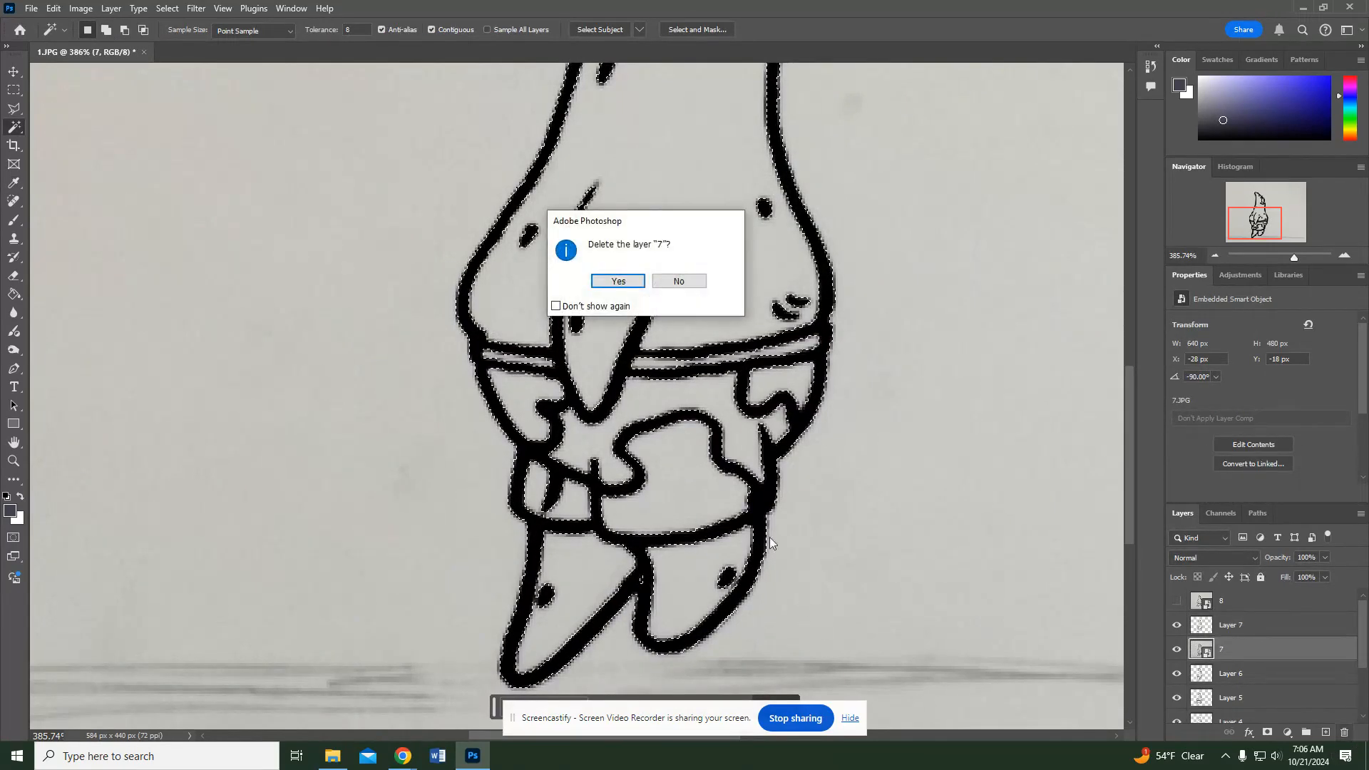
{"action": "left_click", "coordinate": [606, 282]}
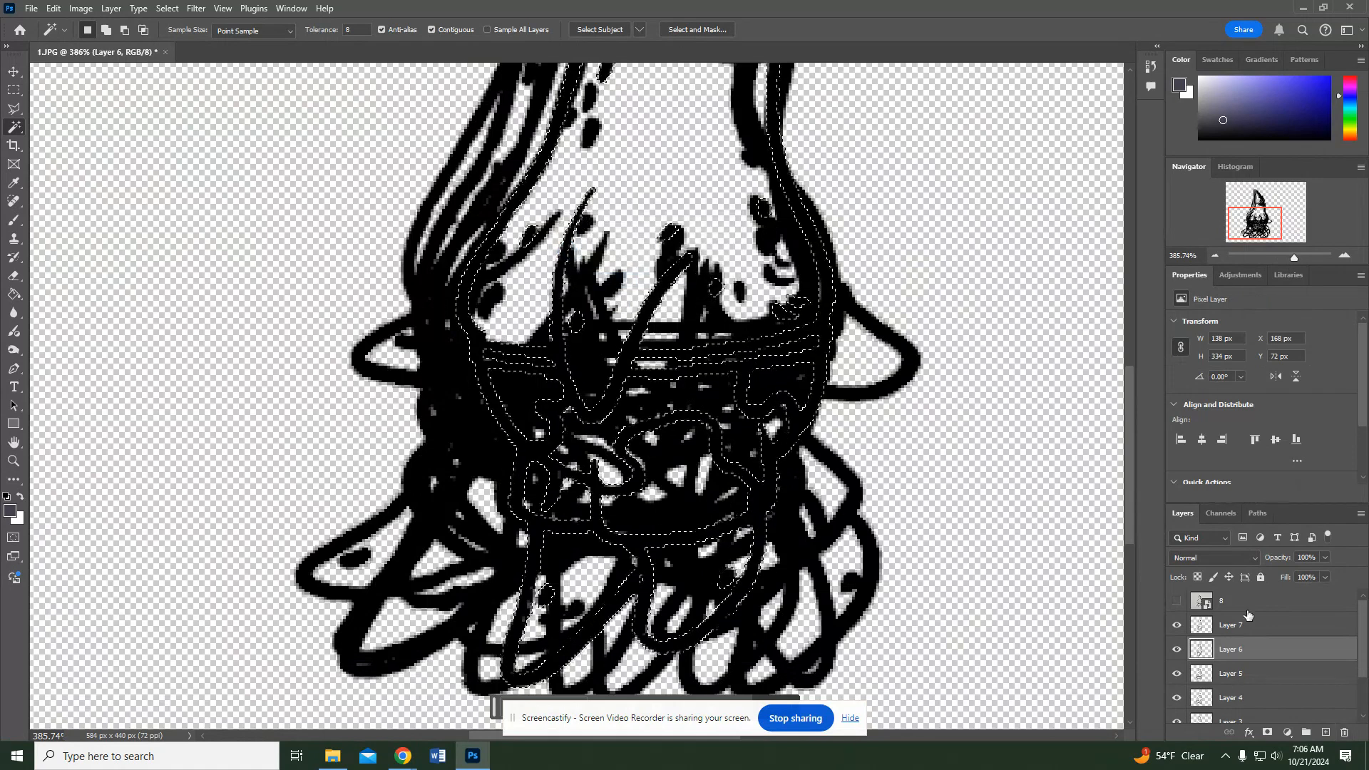
- Show drawing layer 8 and select its black outline with the Magic Wand, extended to all similar linework
{"action": "left_click", "coordinate": [1244, 601]}
{"action": "left_click", "coordinate": [1176, 601]}
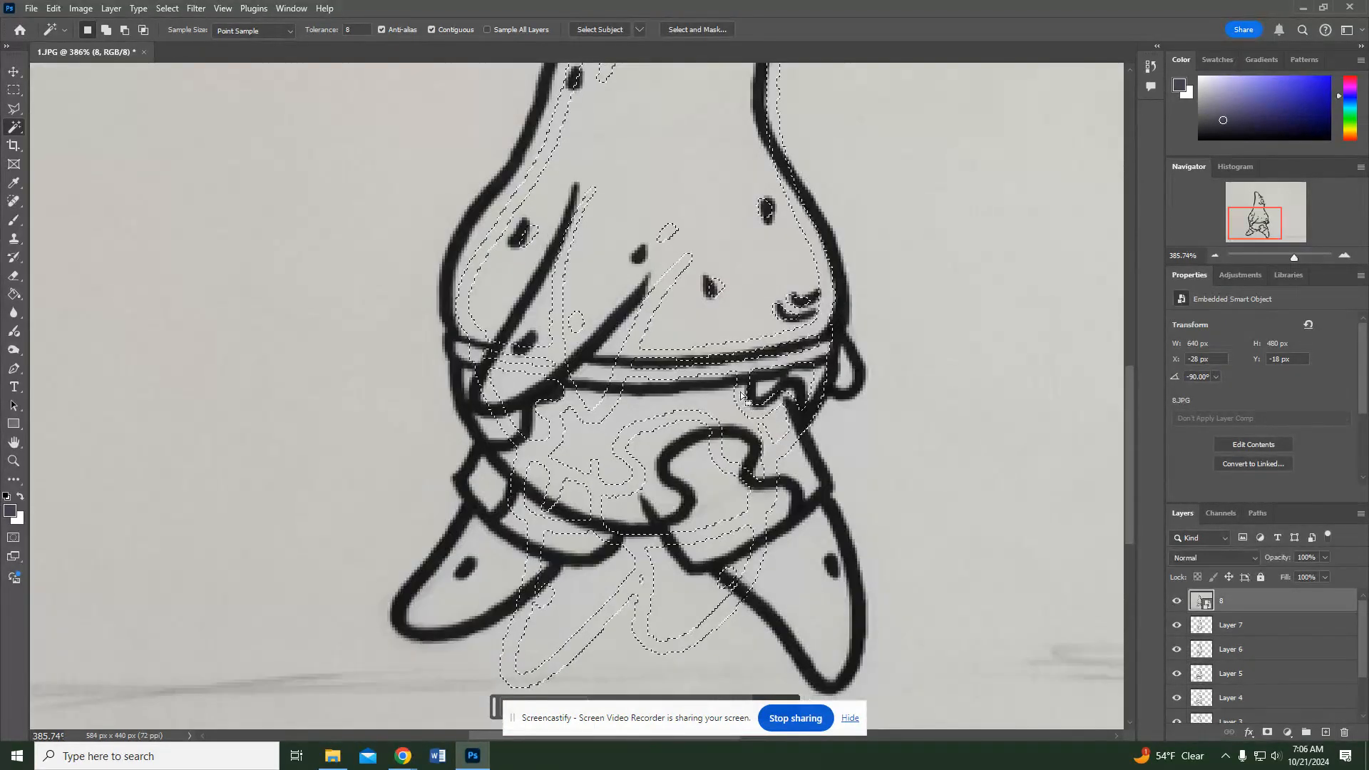
{"action": "right_click", "coordinate": [712, 387]}
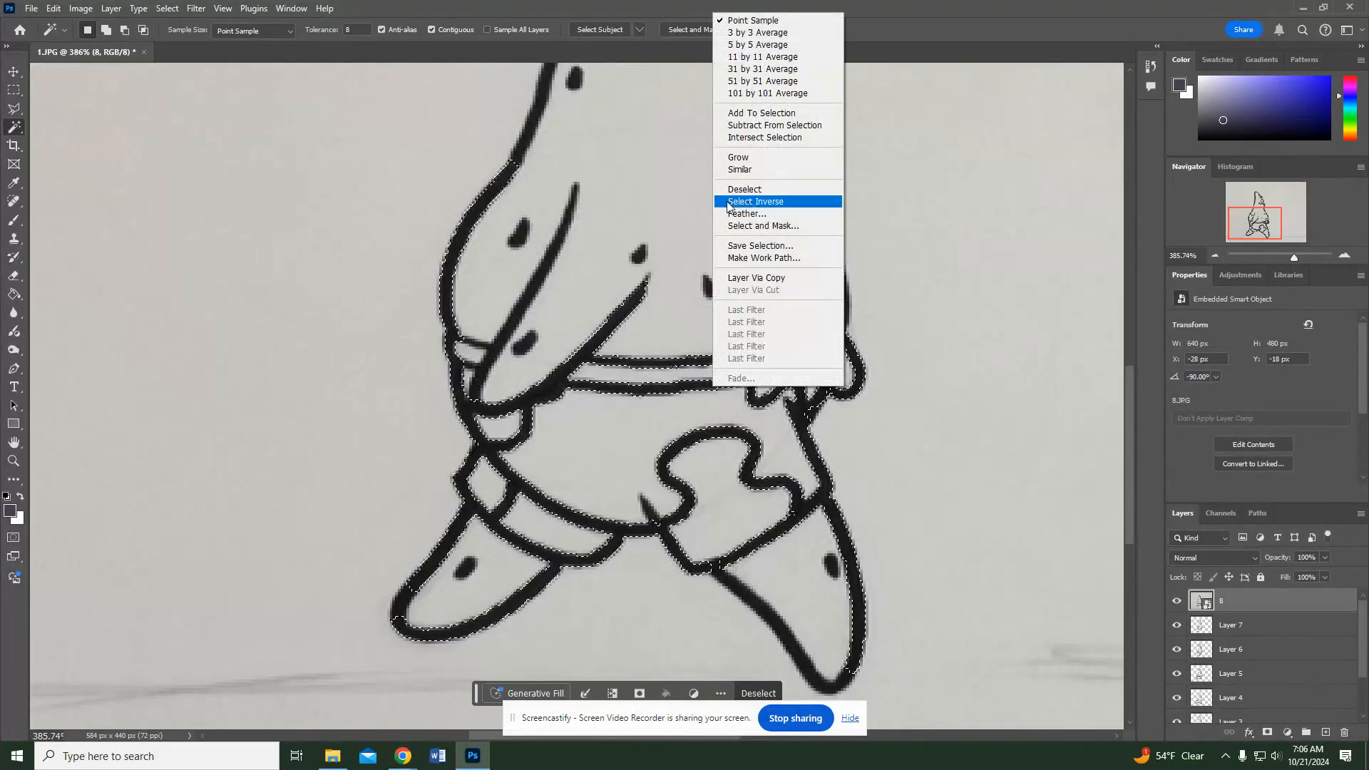
{"action": "left_click", "coordinate": [732, 173]}
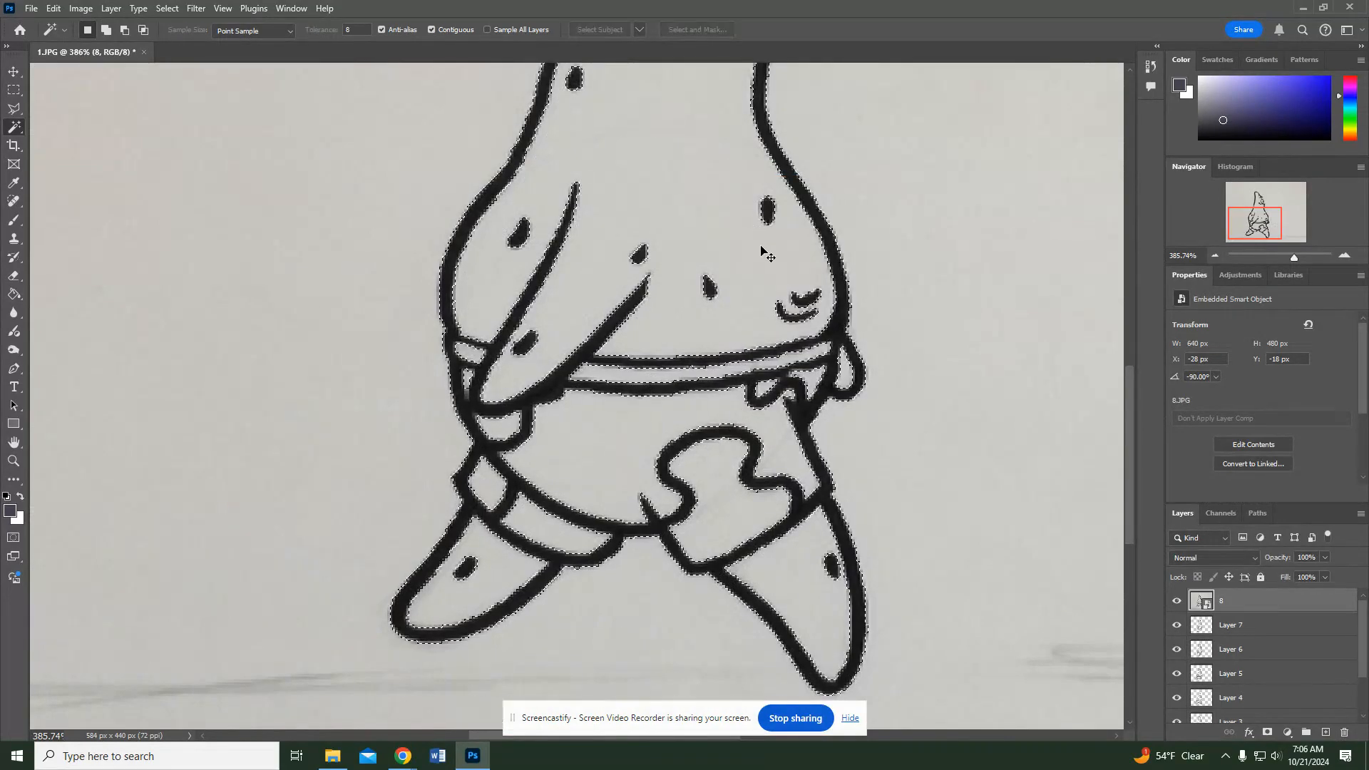
- Fill the selected linework with black on a new layer above layer 8 and delete the layer 8 photo
{"action": "key", "text": "ctrl+shift+n"}
{"action": "key", "text": "Return"}
{"action": "key", "text": "shift+F5"}
{"action": "key", "text": "Return"}
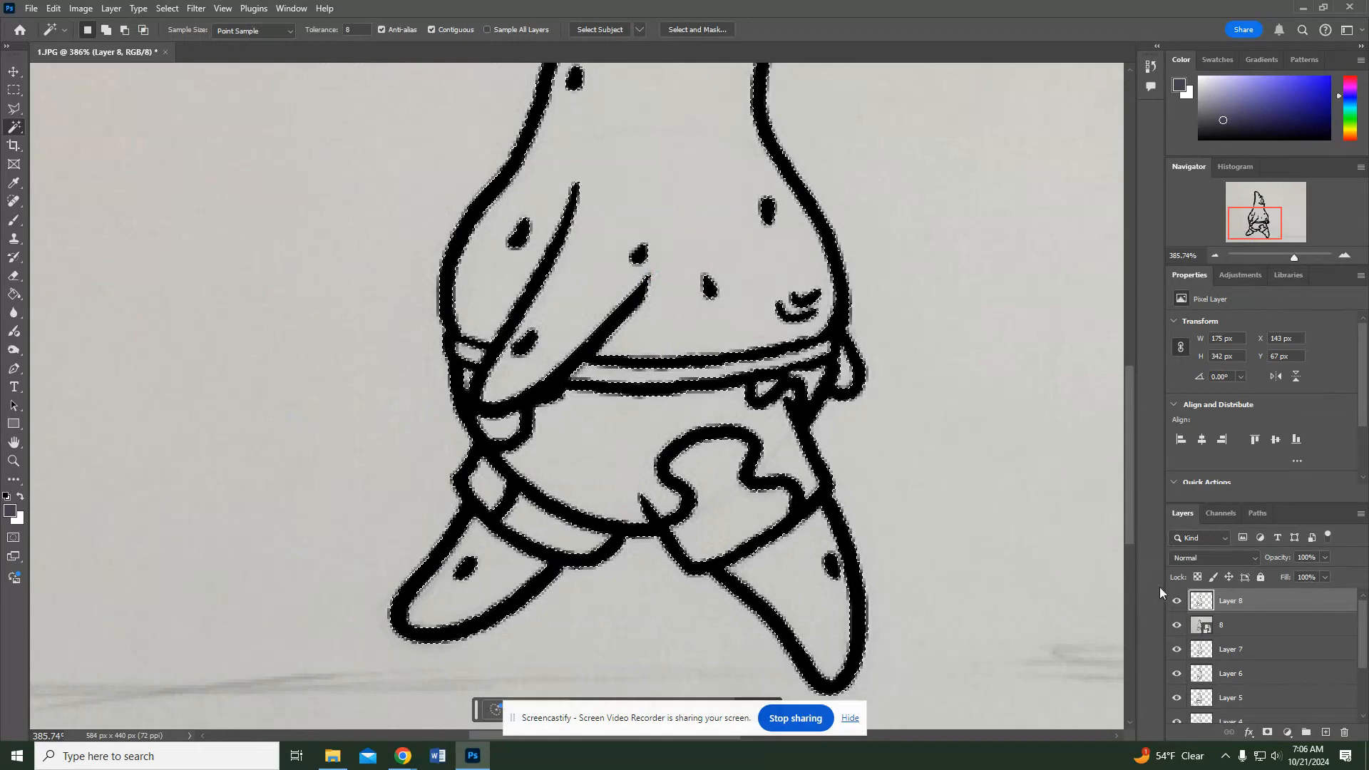
{"action": "left_click", "coordinate": [1255, 626]}
{"action": "left_click", "coordinate": [1345, 732]}
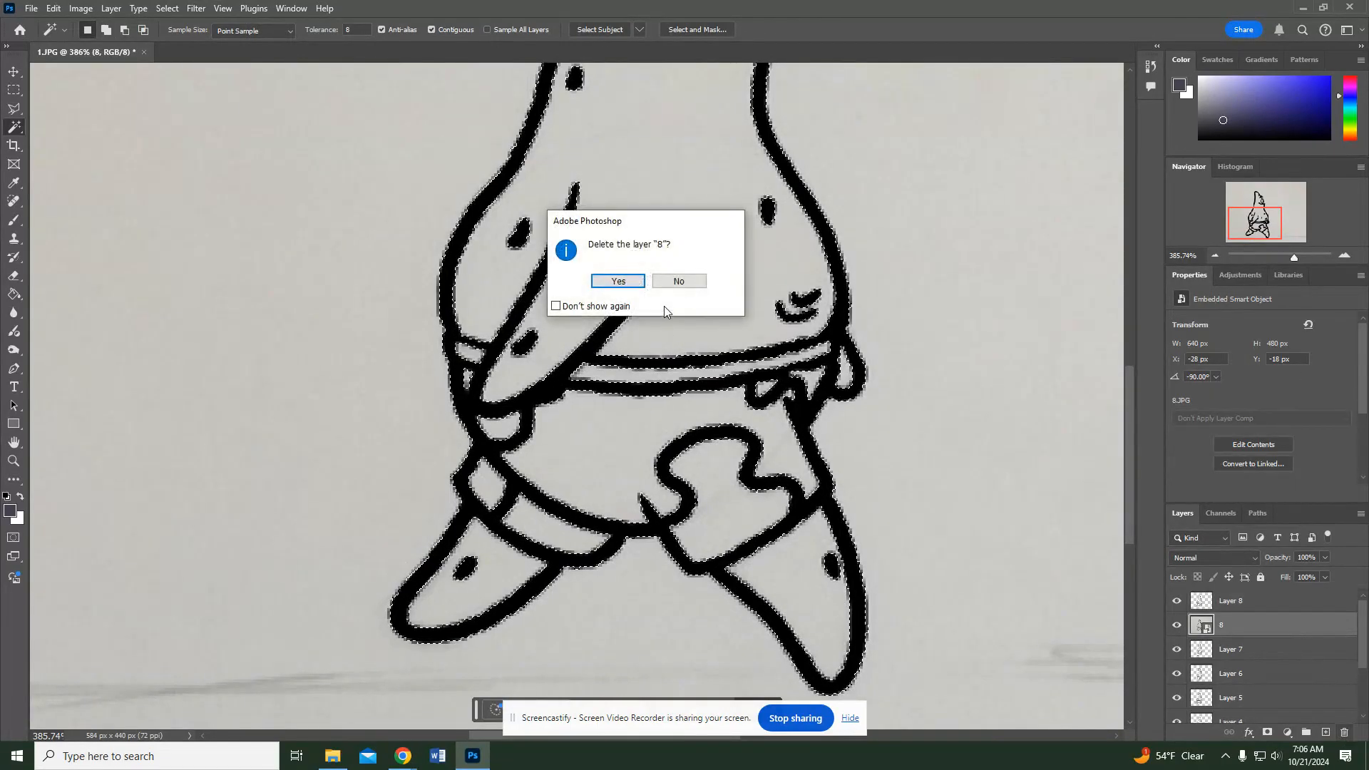
{"action": "left_click", "coordinate": [625, 281]}
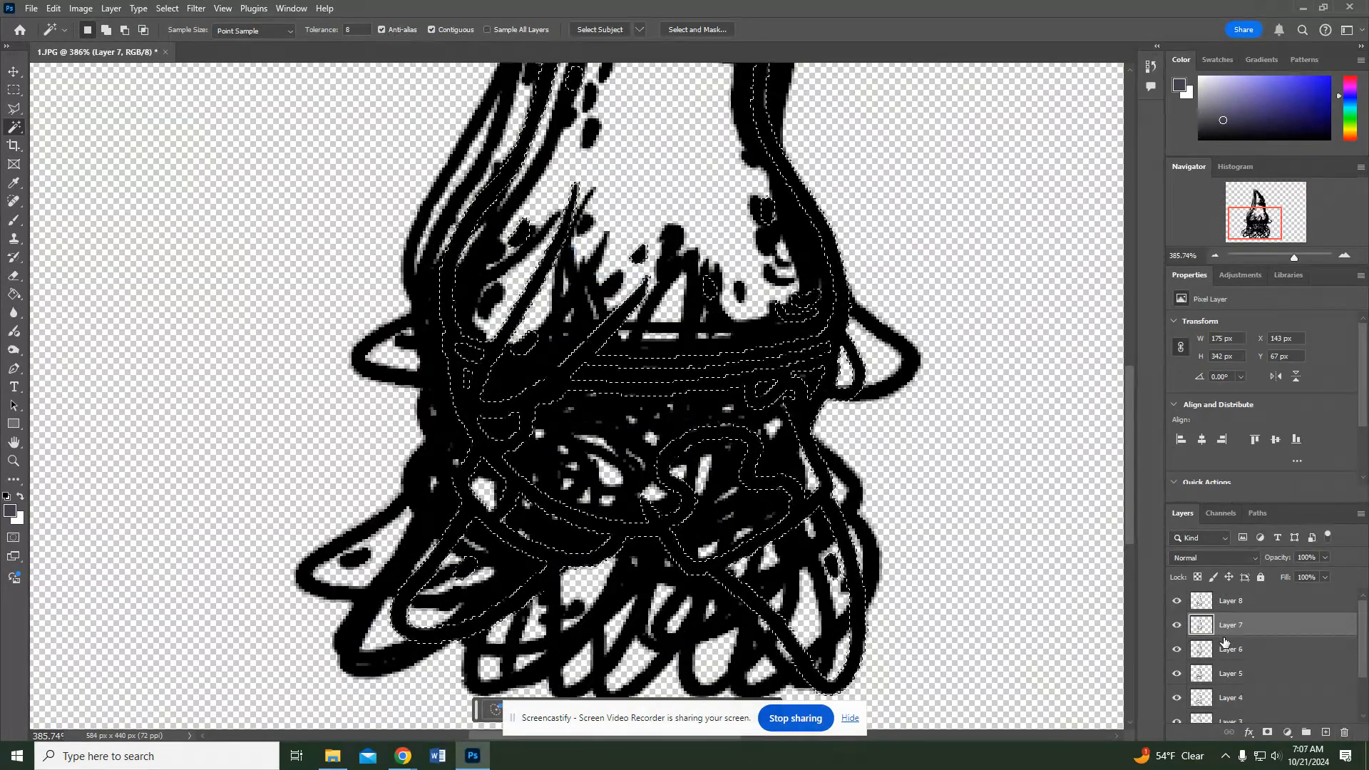
- Deselect the linework and hide every layer except Layer 1, with the whole canvas in view
{"action": "key", "text": "ctrl+0"}
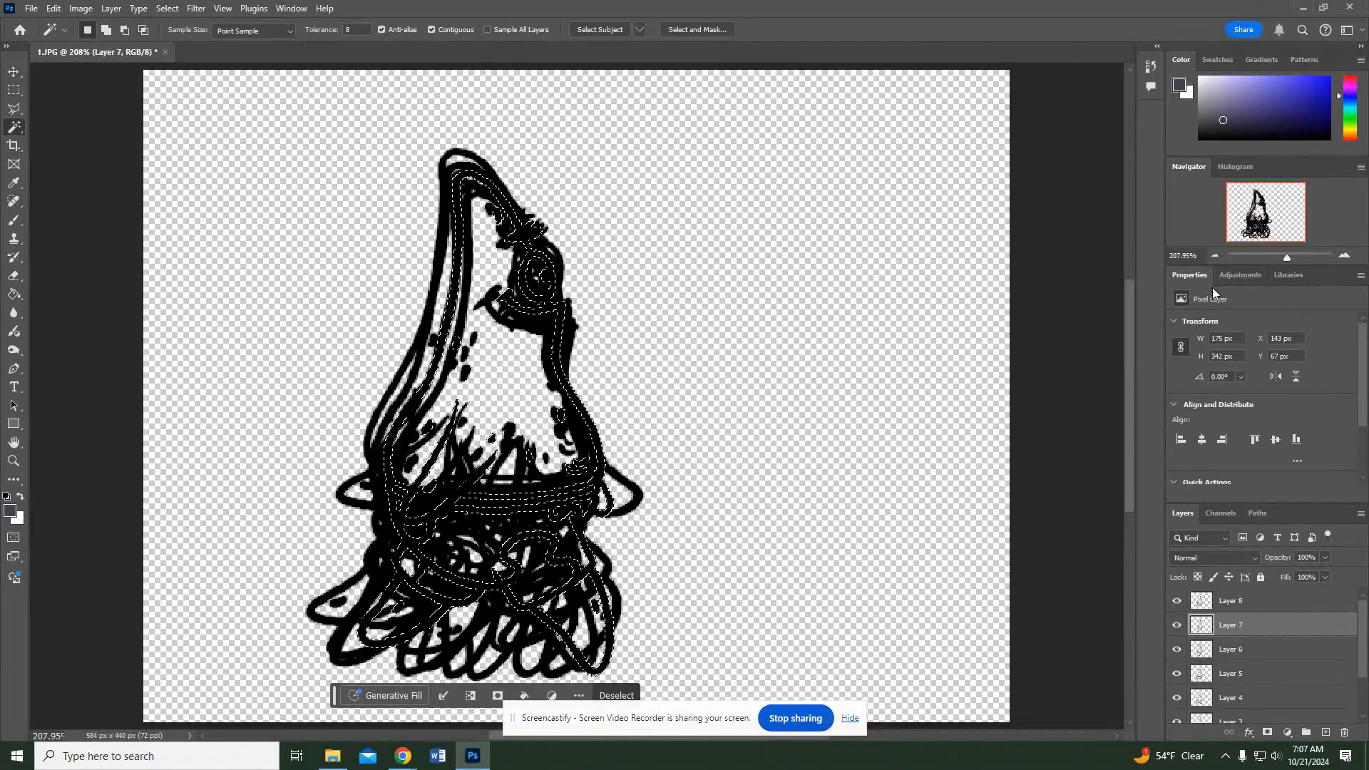
{"action": "key", "text": "ctrl+d"}
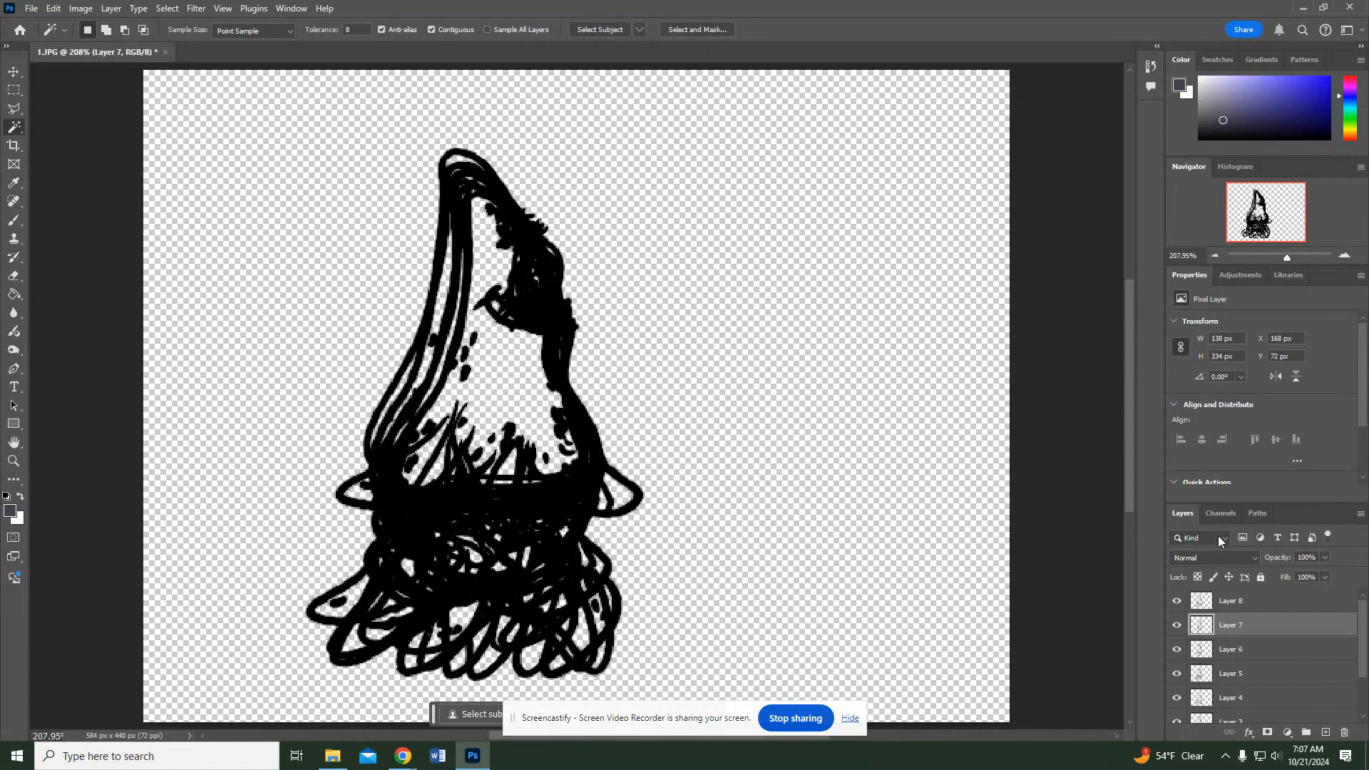
{"action": "scroll", "coordinate": [1179, 712], "scroll_direction": "down", "scroll_amount": 2}
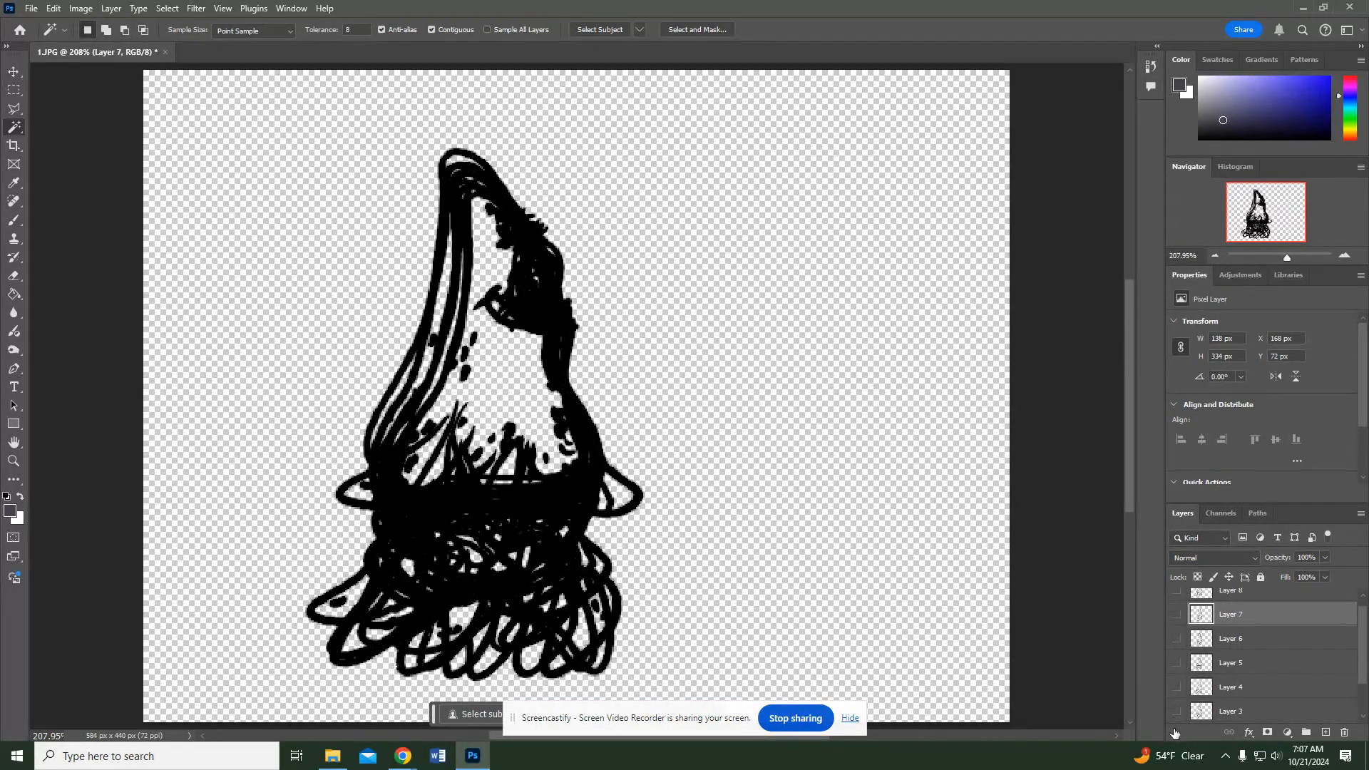
{"action": "left_click", "coordinate": [1177, 711], "text": "alt"}
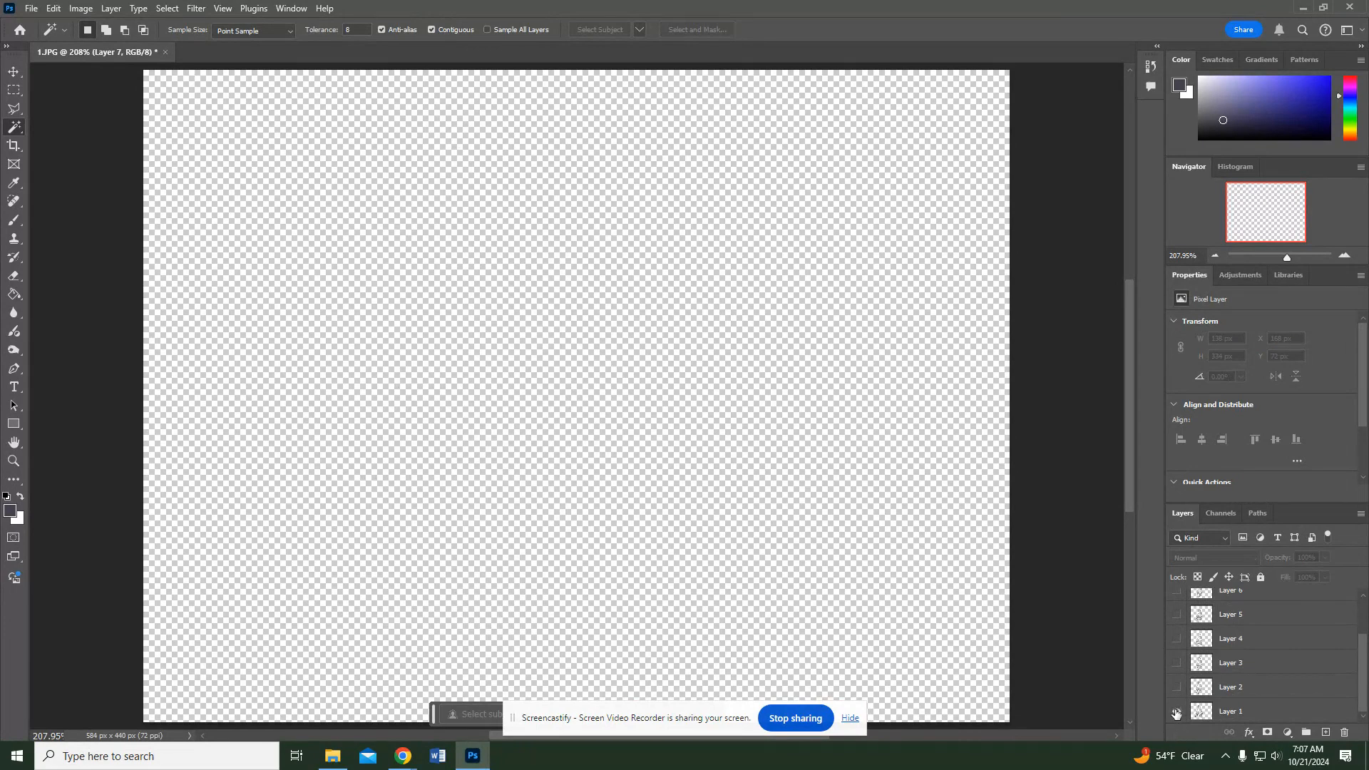
{"action": "left_click", "coordinate": [1177, 711]}
- Add a new empty layer above Layer 8 and activate the Brush tool
{"action": "scroll", "coordinate": [1245, 629], "scroll_direction": "up", "scroll_amount": 2}
{"action": "left_click", "coordinate": [1247, 601]}
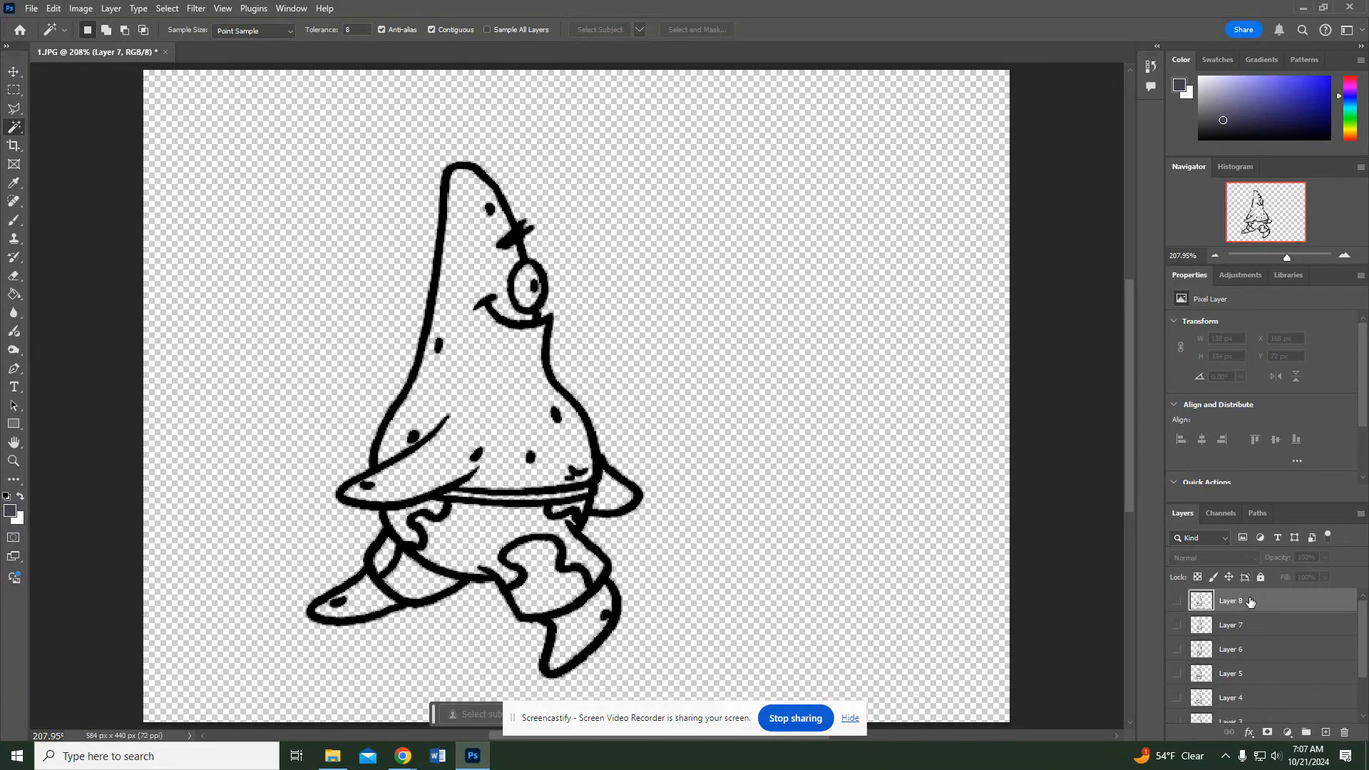
{"action": "left_click", "coordinate": [1327, 733]}
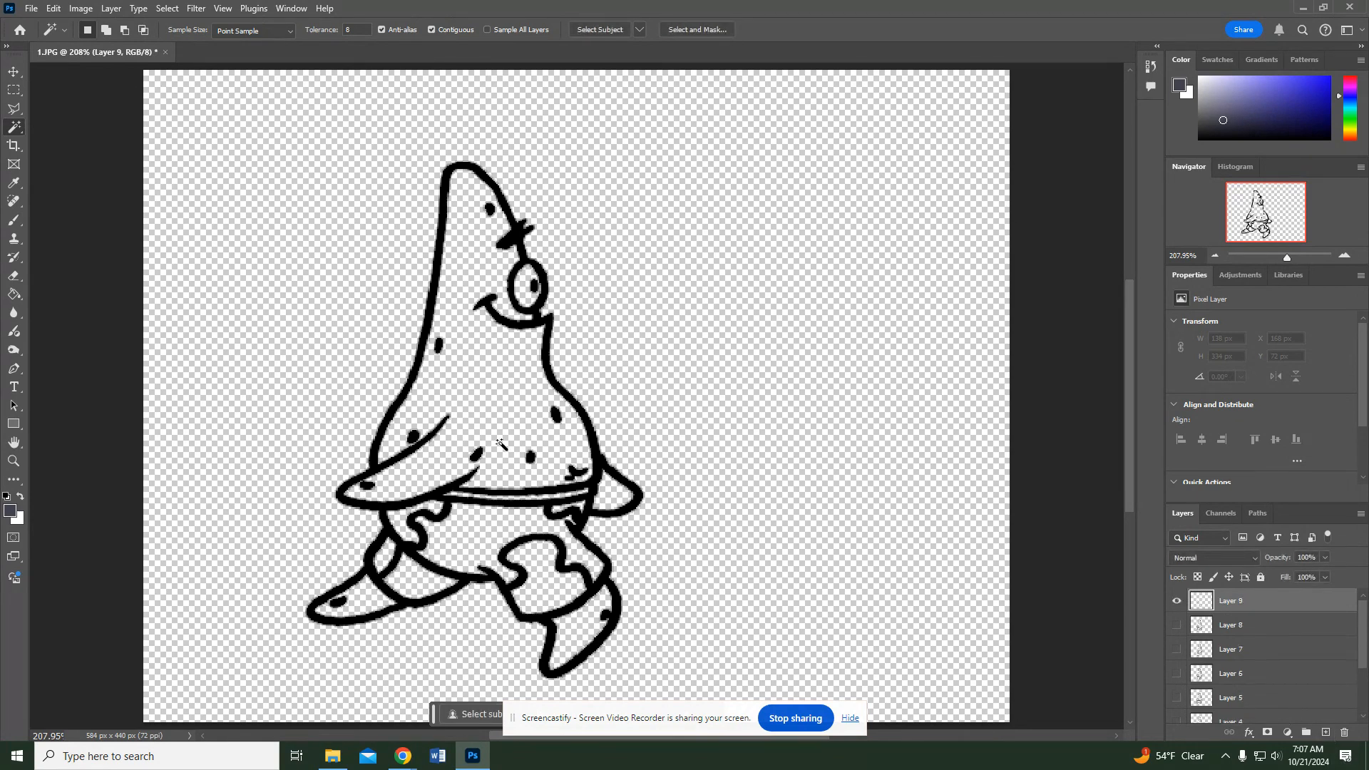
{"action": "left_click", "coordinate": [13, 220]}
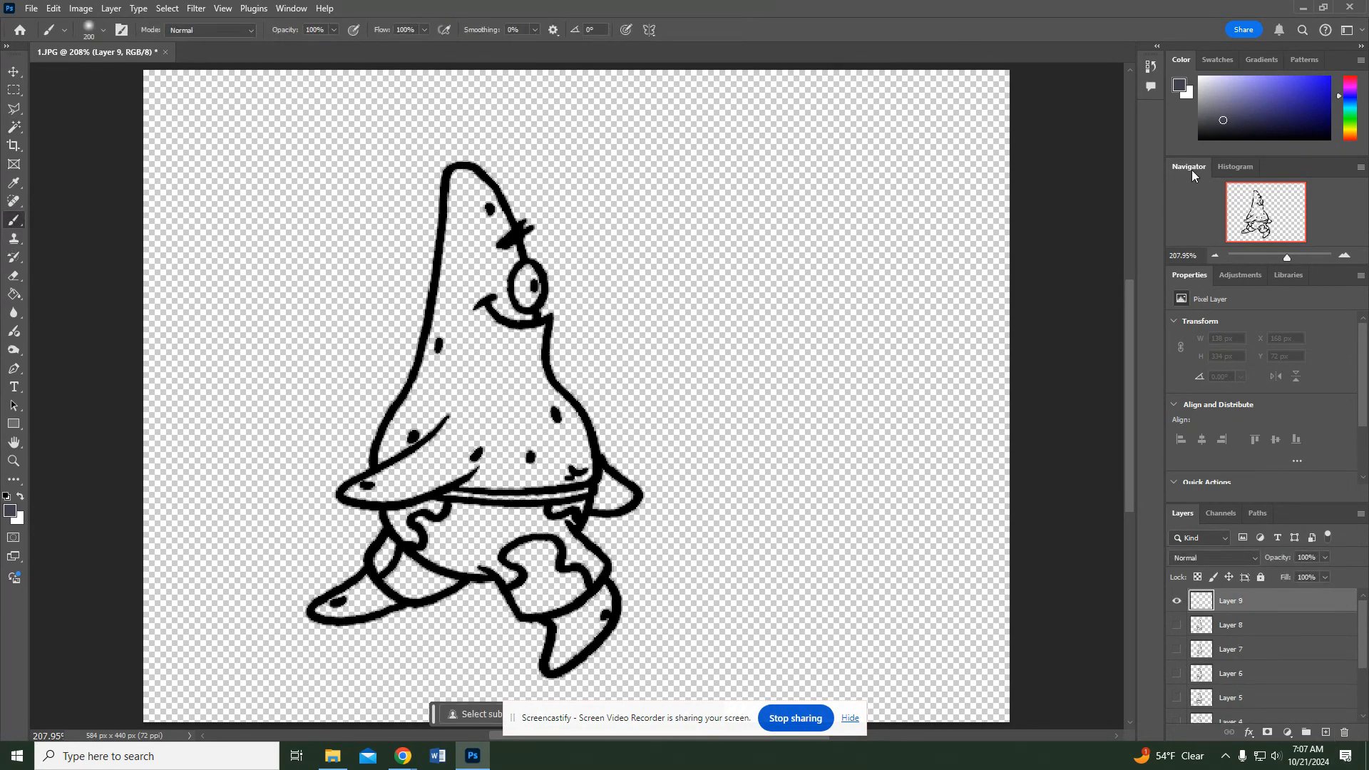
- Place a bright green swatch dot beside the character on Layer 9 with a 100 px Hard Round brush
{"action": "mouse_move", "coordinate": [1353, 127]}
{"action": "left_mouse_down"}
{"action": "mouse_move", "coordinate": [1287, 82]}
{"action": "mouse_move", "coordinate": [1301, 93]}
{"action": "left_mouse_up"}
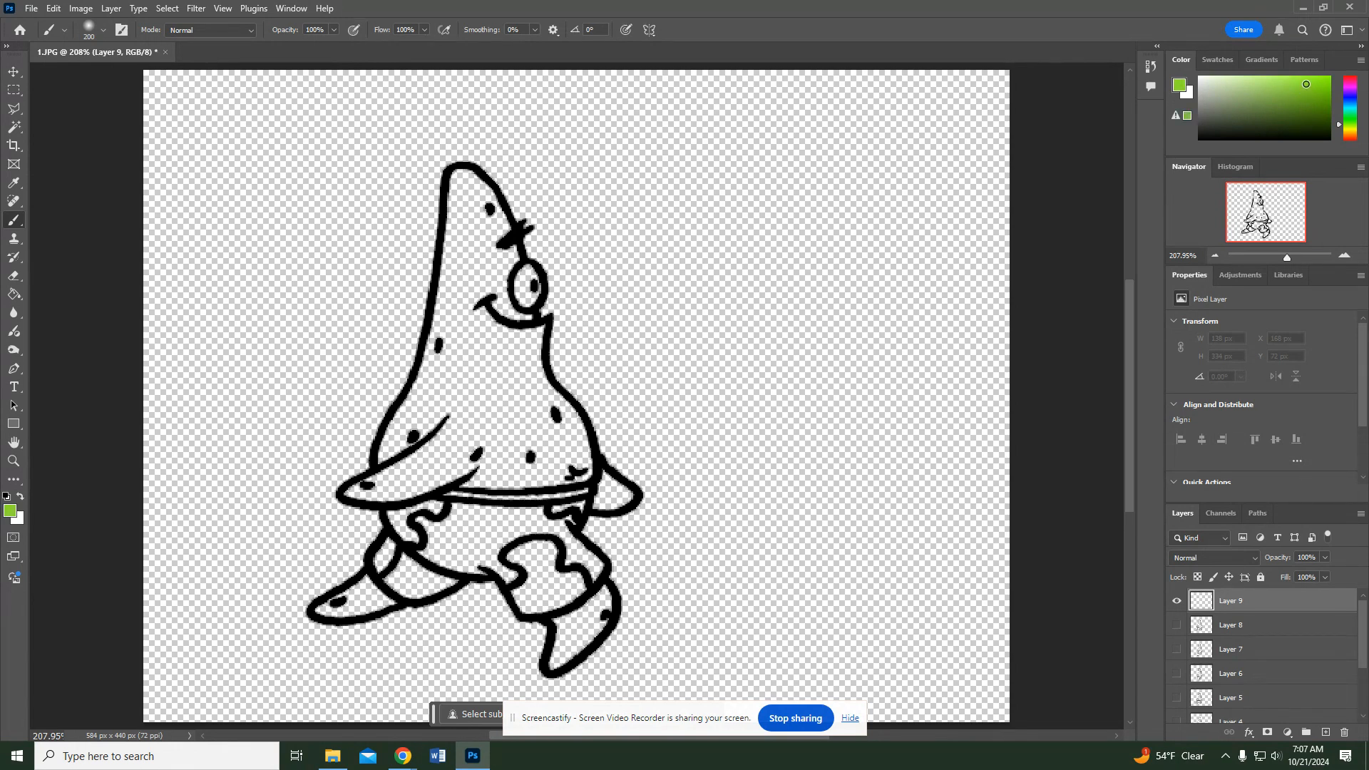
{"action": "key", "text": "bracketleft"}
{"action": "left_click", "coordinate": [104, 31]}
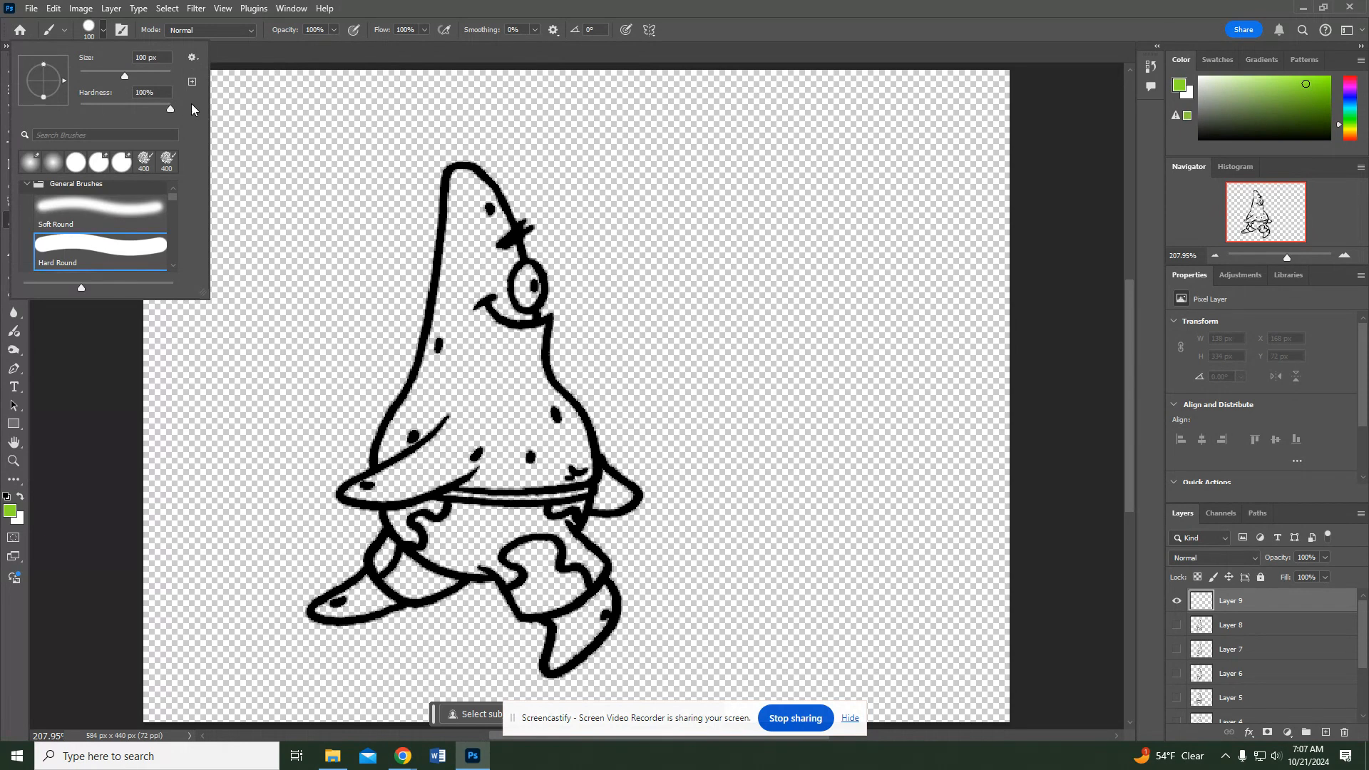
{"action": "left_click", "coordinate": [729, 204]}
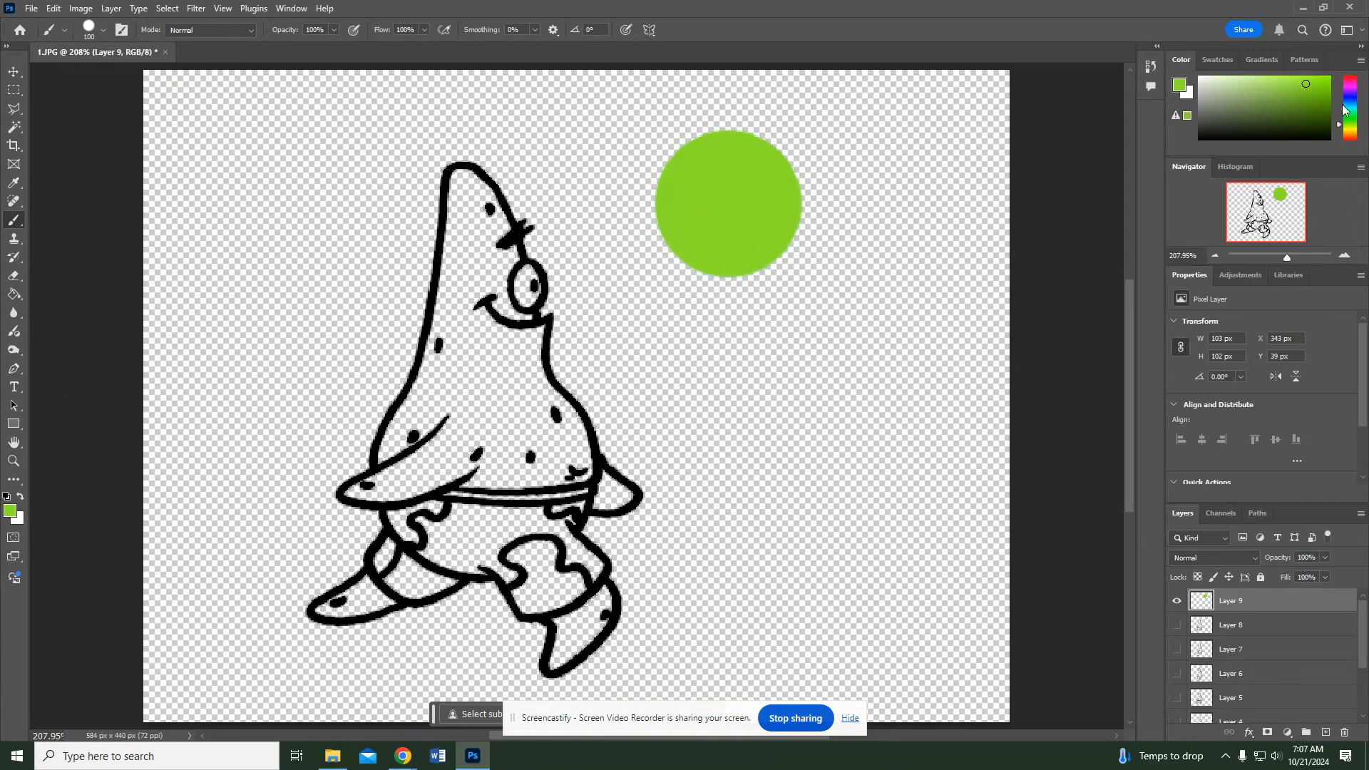
- Add a light peach and a white swatch dot next to the green one on Layer 9
{"action": "left_click_drag", "start_coordinate": [1350, 132], "coordinate": [1349, 141]}
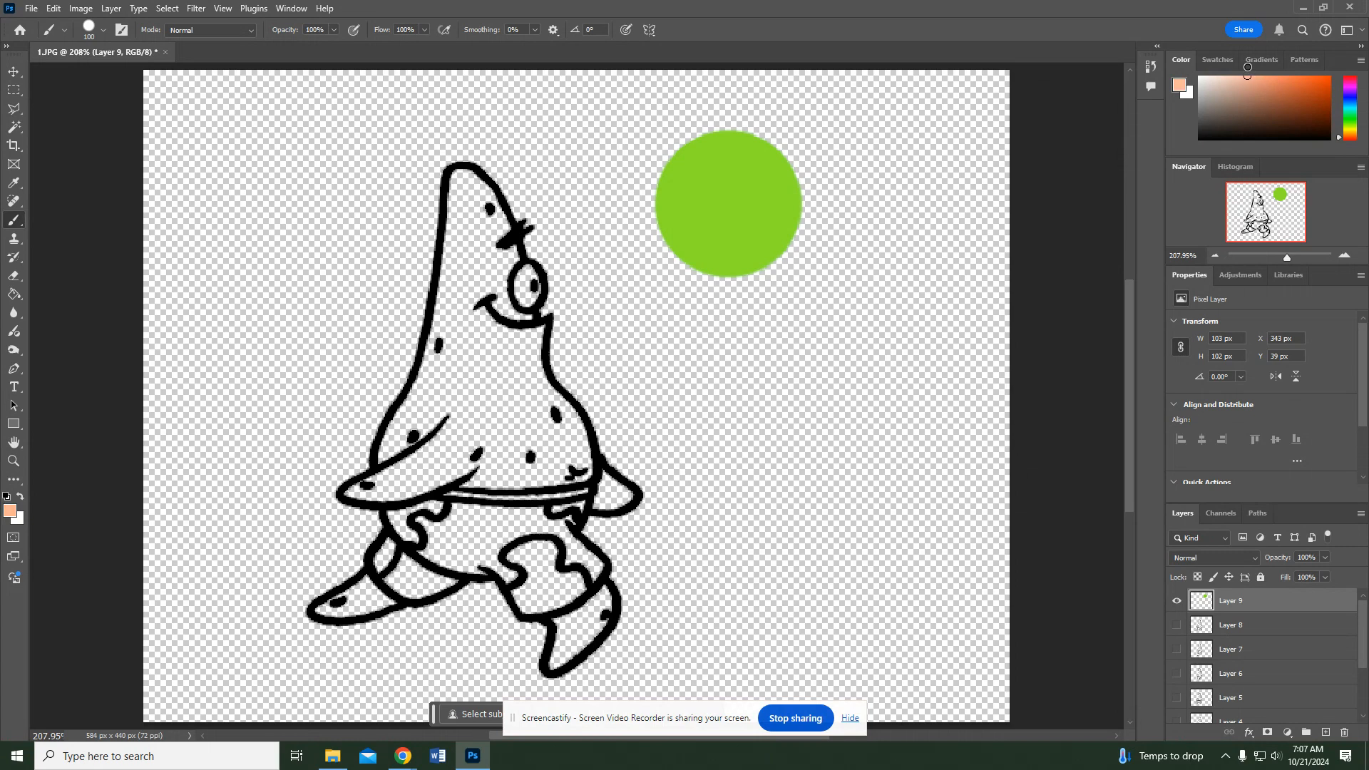
{"action": "left_click", "coordinate": [801, 295]}
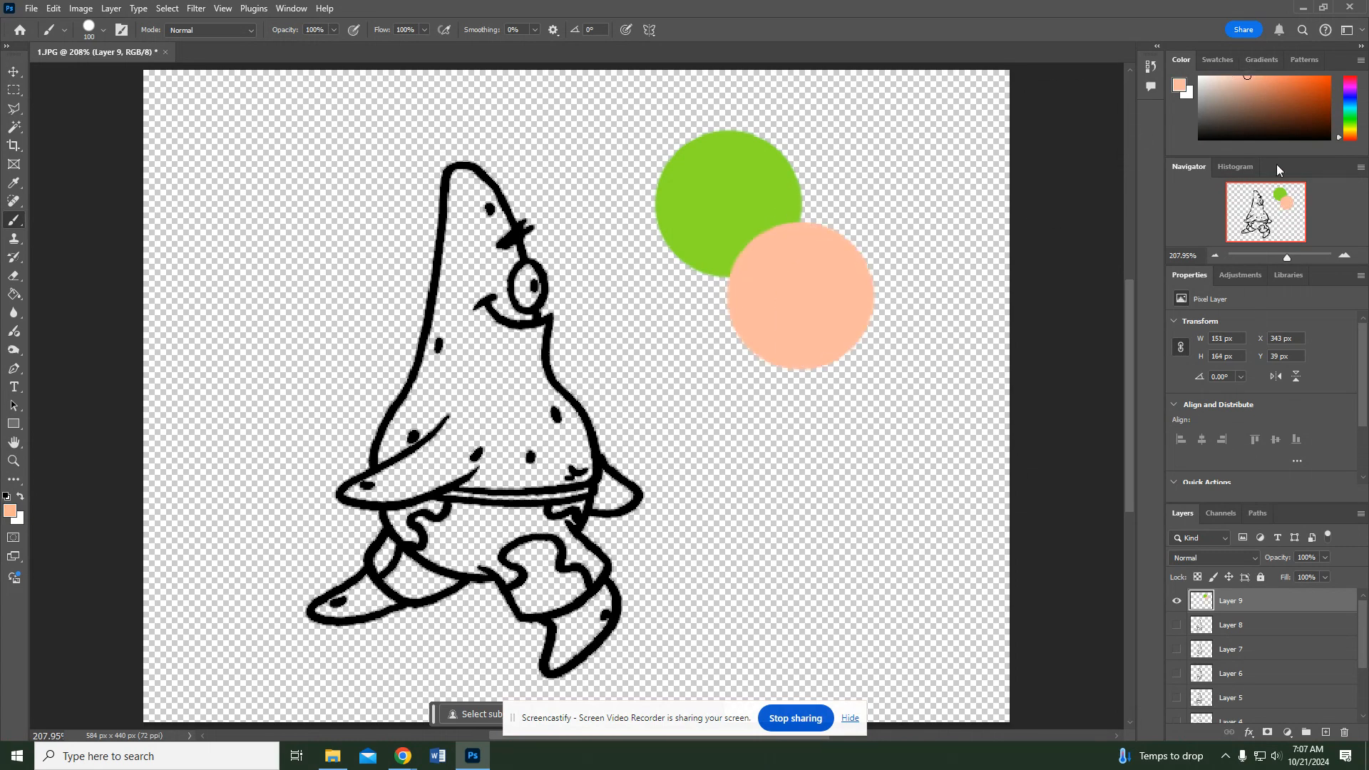
{"action": "left_click", "coordinate": [1206, 85]}
{"action": "left_click", "coordinate": [868, 201]}
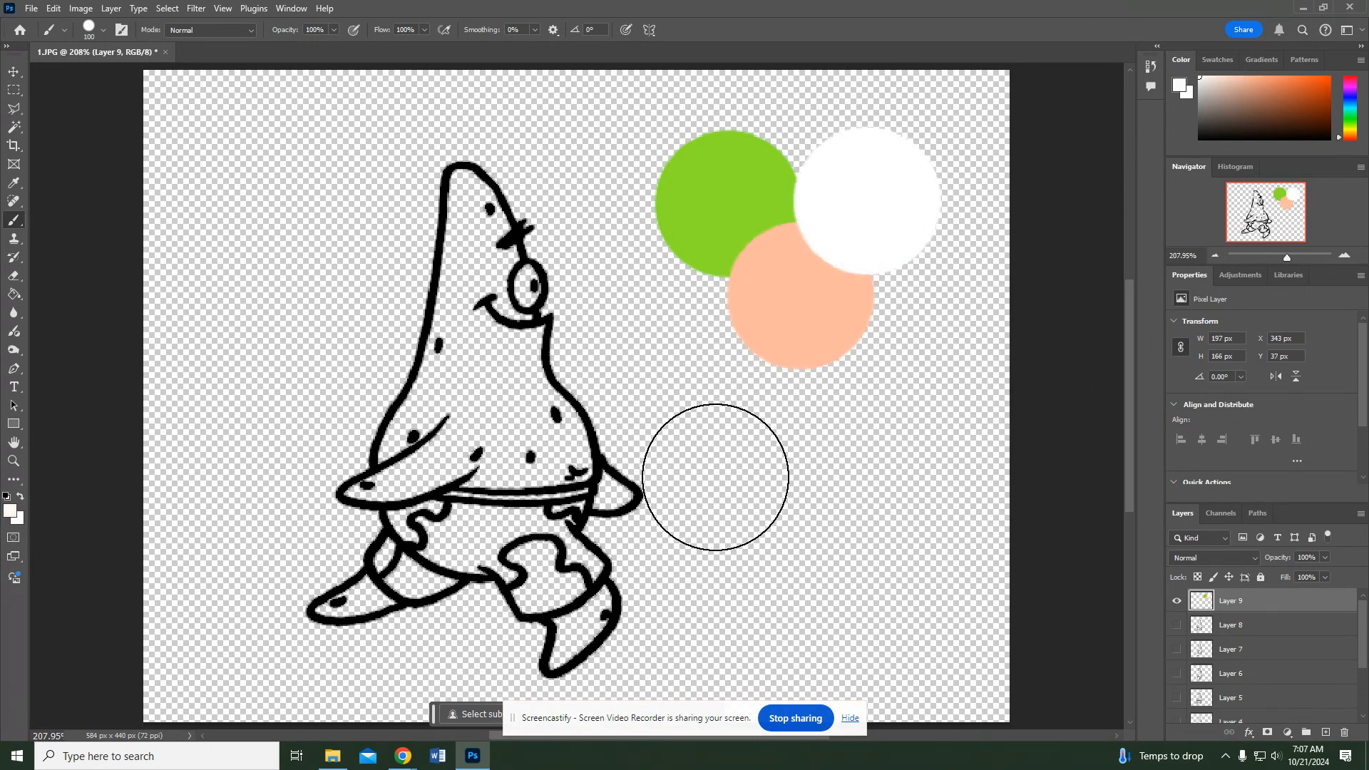
- Add a light lavender swatch dot below the peach one on Layer 9
{"action": "left_click", "coordinate": [402, 752]}
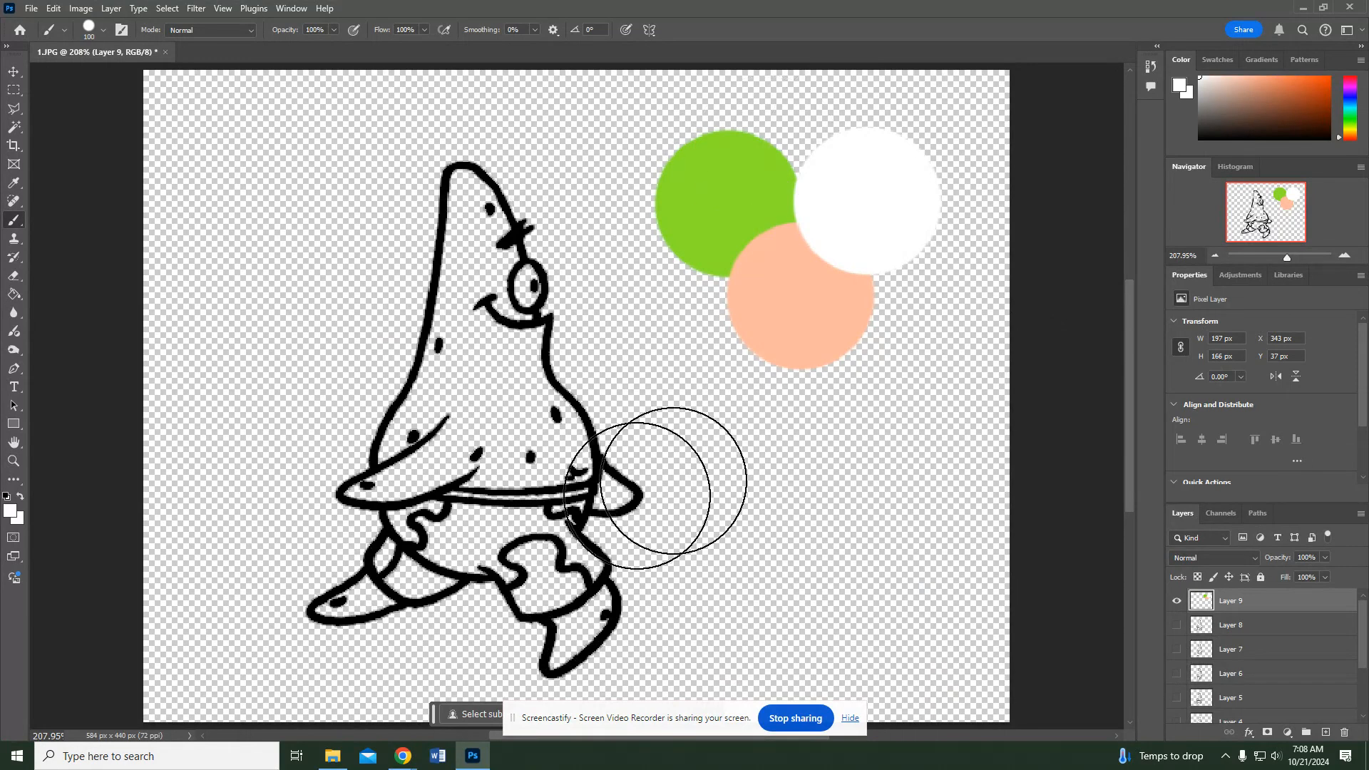
{"action": "left_click", "coordinate": [1351, 101]}
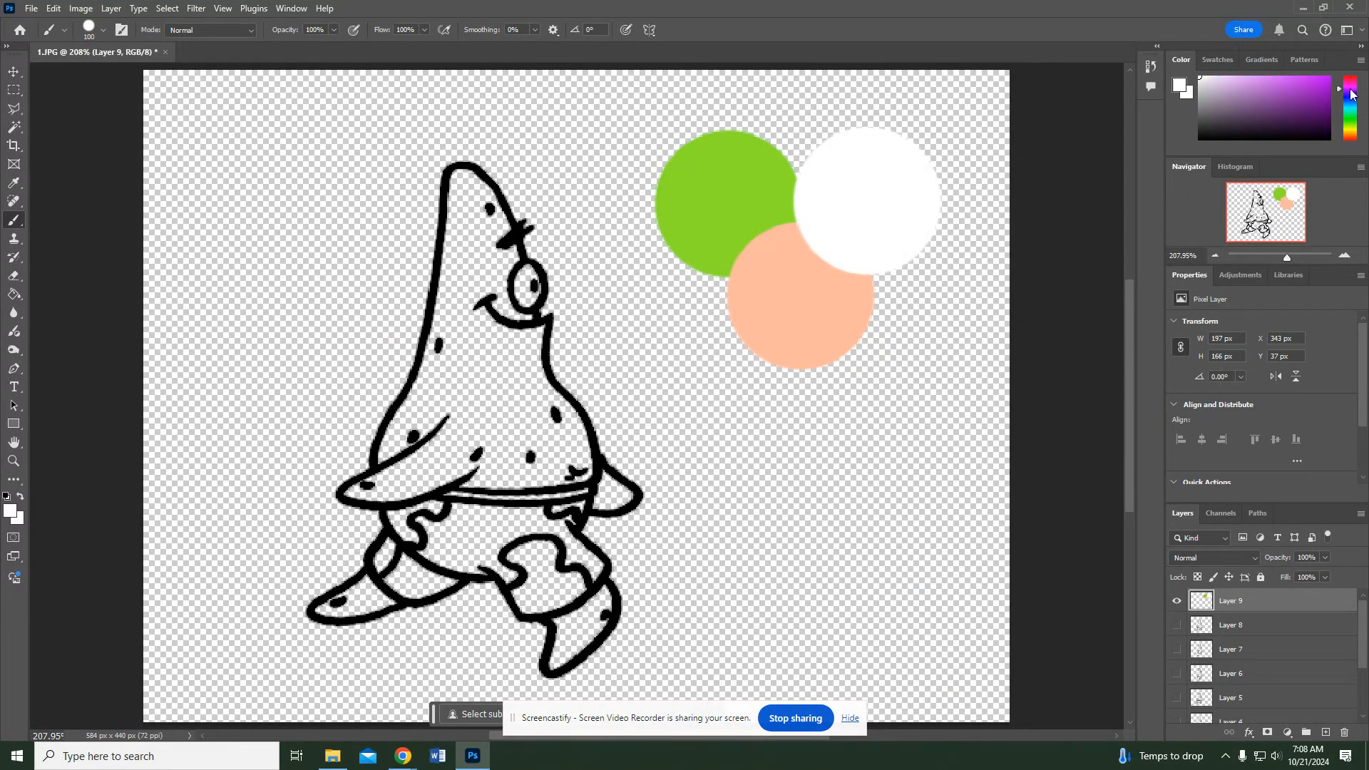
{"action": "left_click", "coordinate": [1241, 76]}
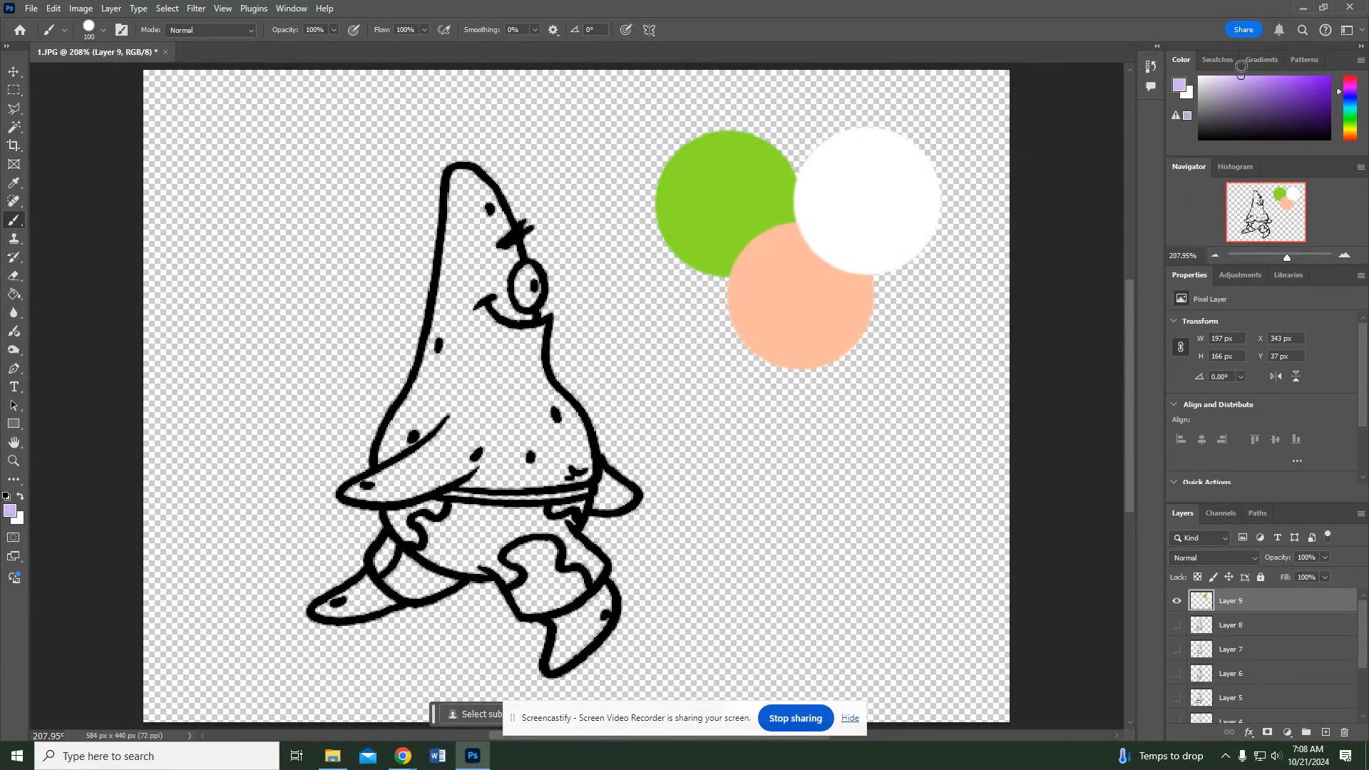
{"action": "left_click", "coordinate": [845, 426]}
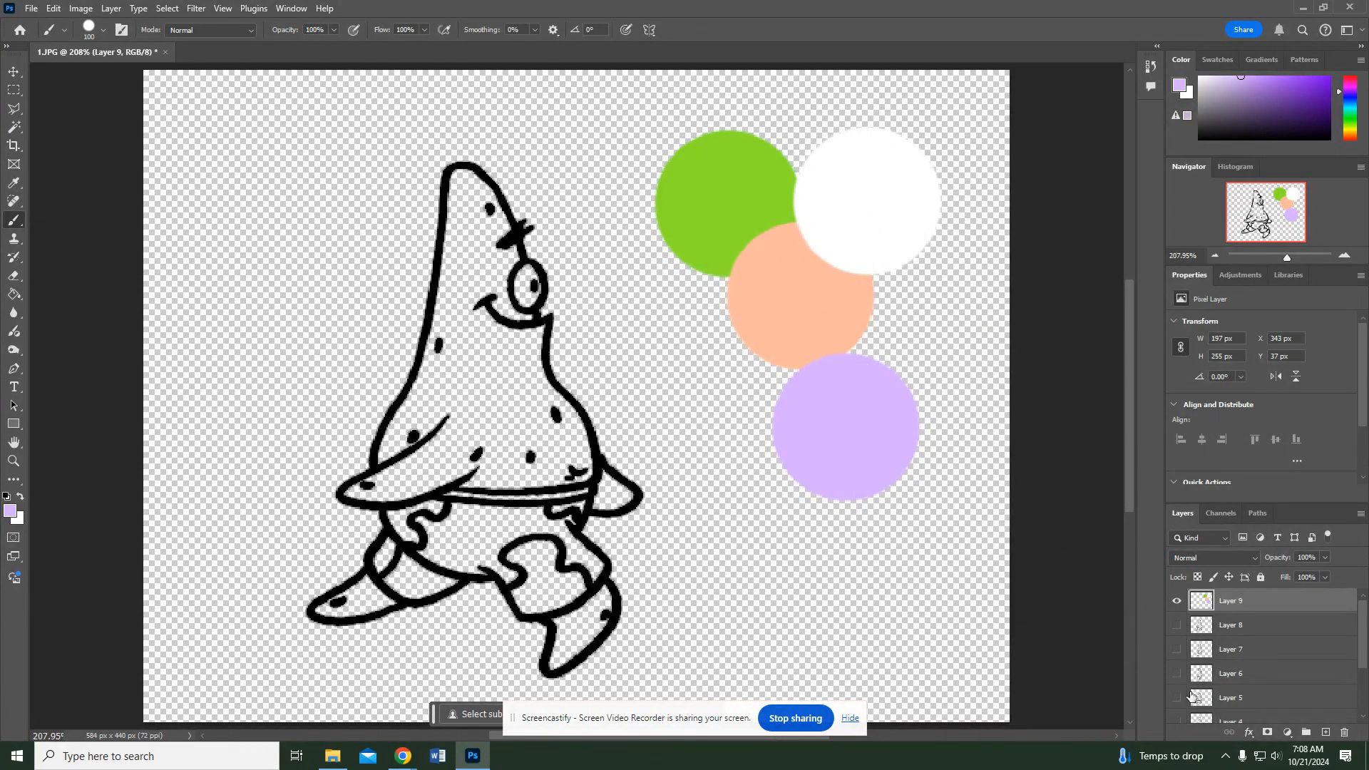
- Fill the shorts on Layer 1 with the green sampled from the swatch, using the Paint Bucket
{"action": "scroll", "coordinate": [1212, 670], "scroll_direction": "down", "scroll_amount": 3}
{"action": "left_click", "coordinate": [1229, 715]}
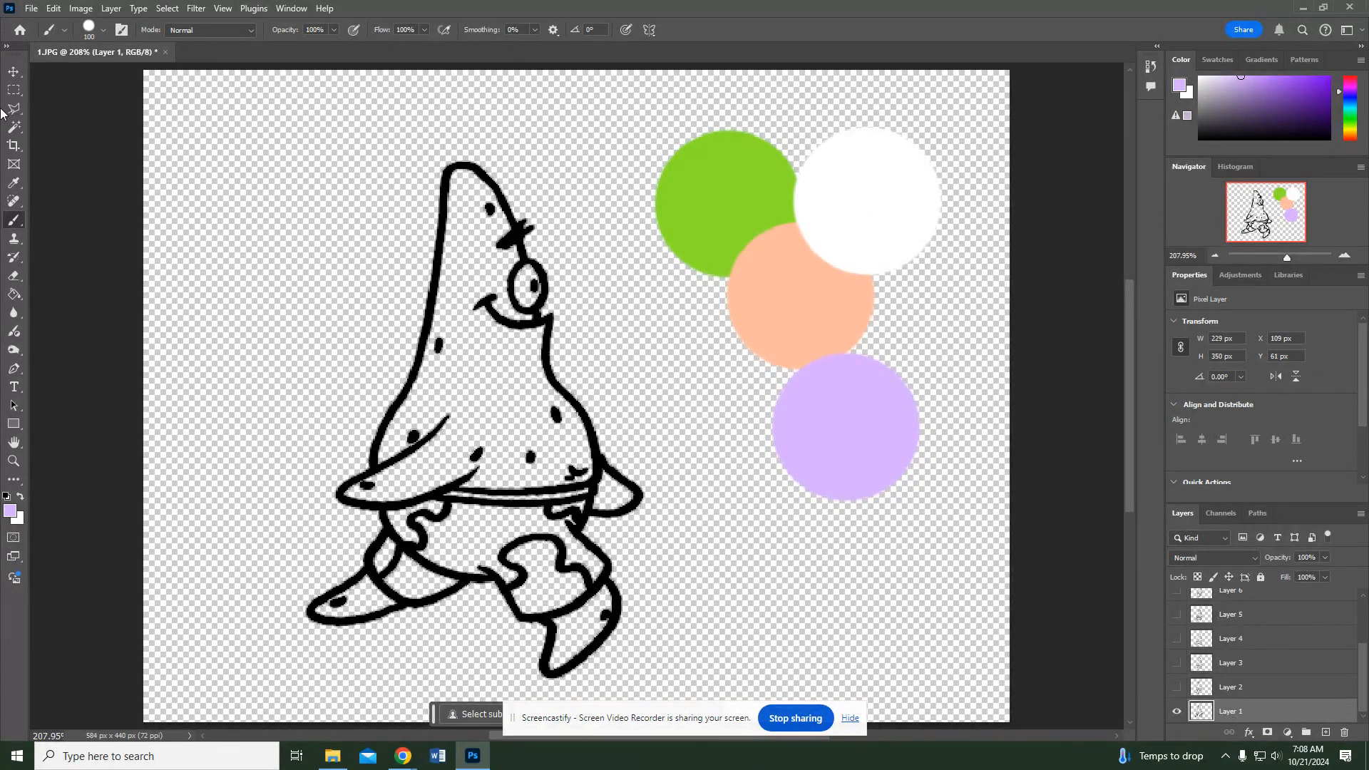
{"action": "left_click", "coordinate": [14, 295]}
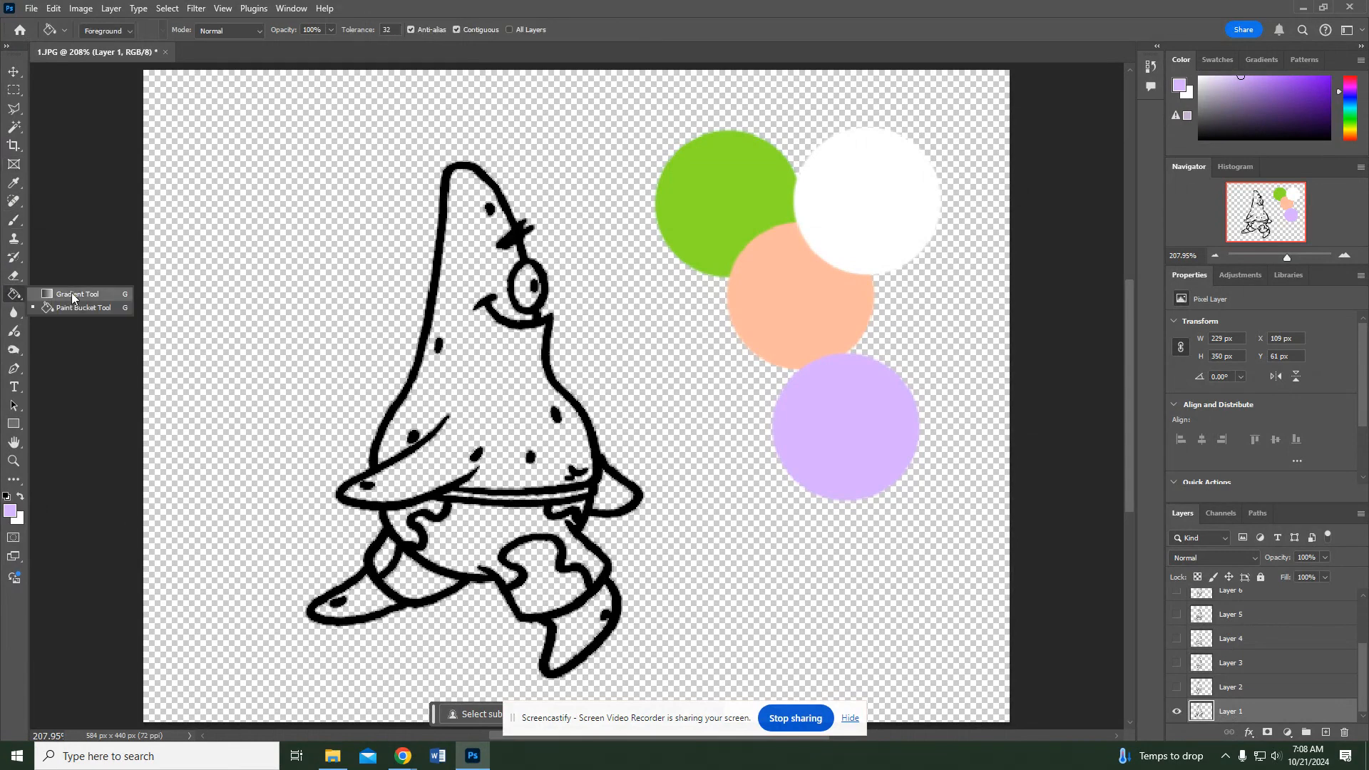
{"action": "left_click", "coordinate": [67, 308]}
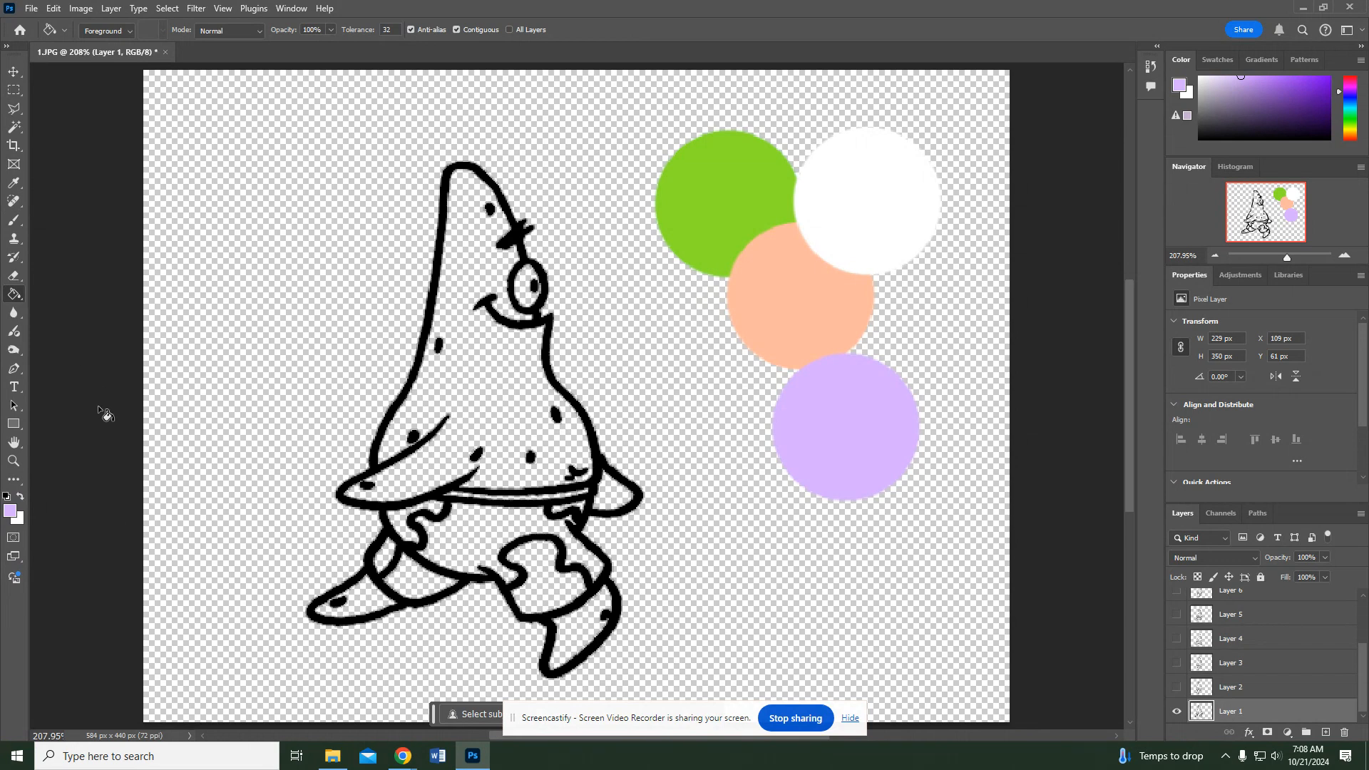
{"action": "left_click", "coordinate": [728, 203], "text": "alt"}
{"action": "left_click", "coordinate": [473, 528]}
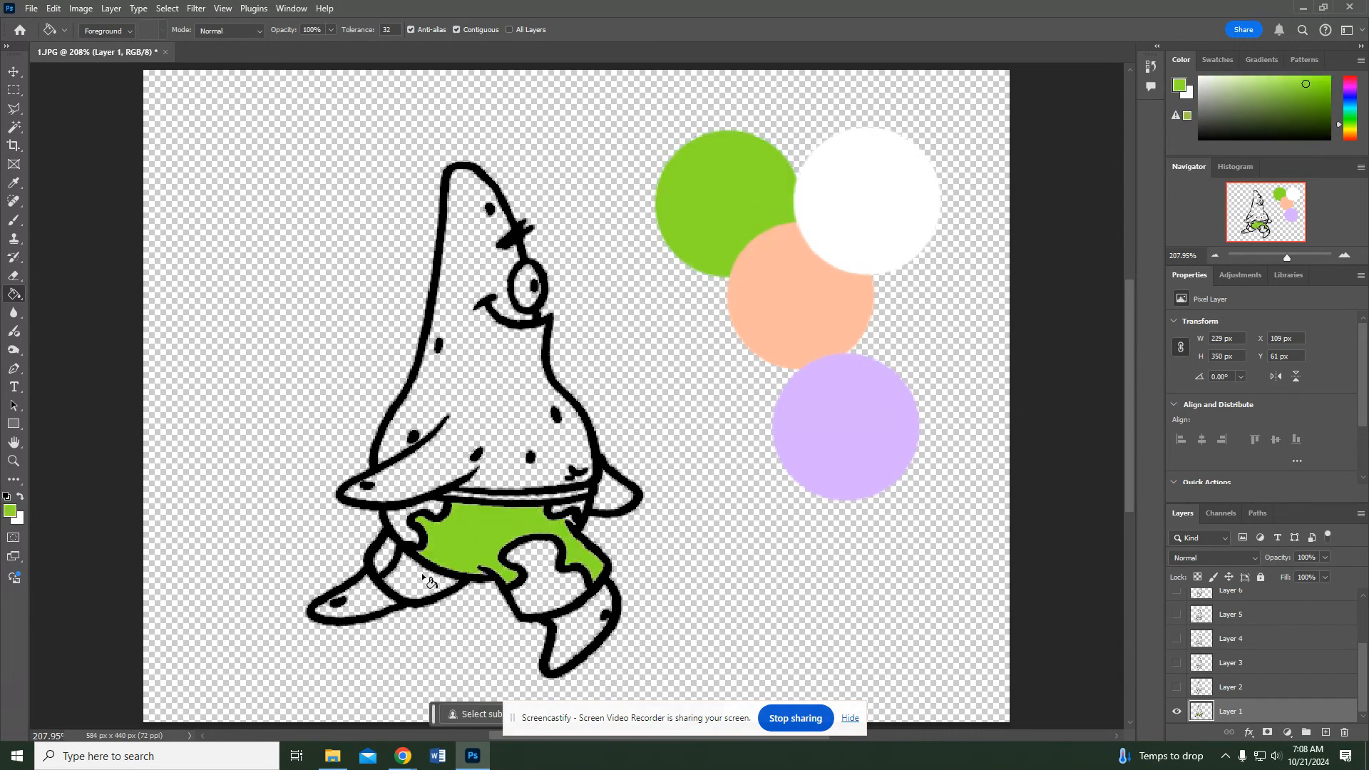
- Fill the flower patches on the shorts with the sampled lavender, undoing any fill that spills into the outline
{"action": "left_click", "coordinate": [879, 405], "text": "alt"}
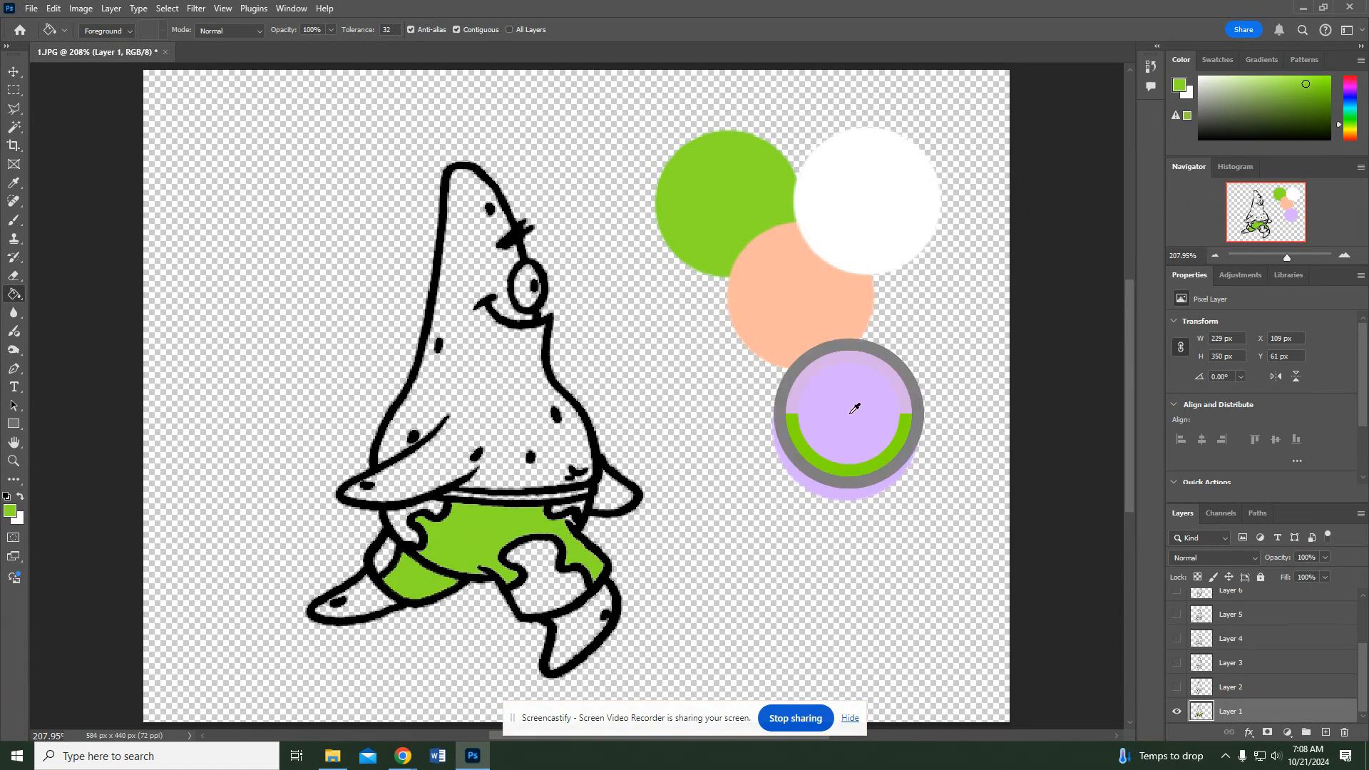
{"action": "left_click", "coordinate": [535, 570]}
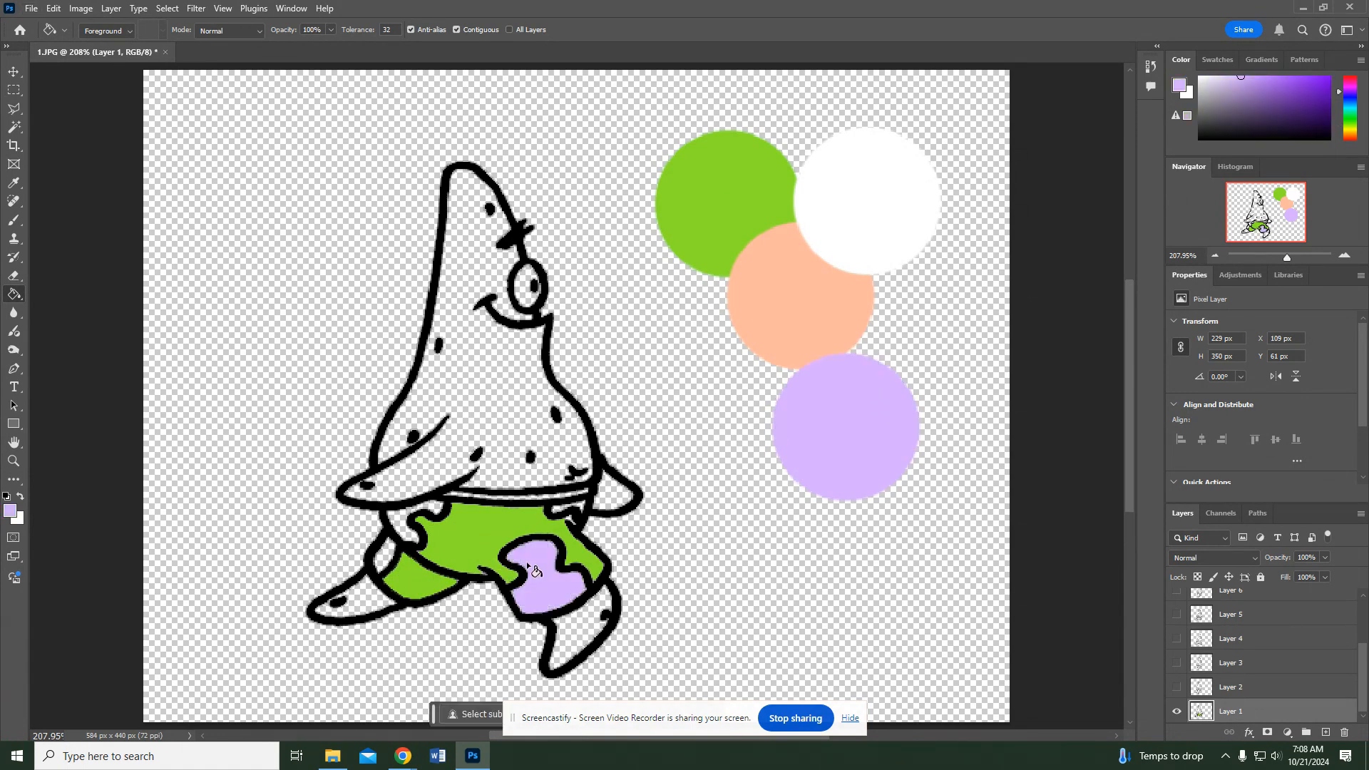
{"action": "left_click", "coordinate": [560, 511]}
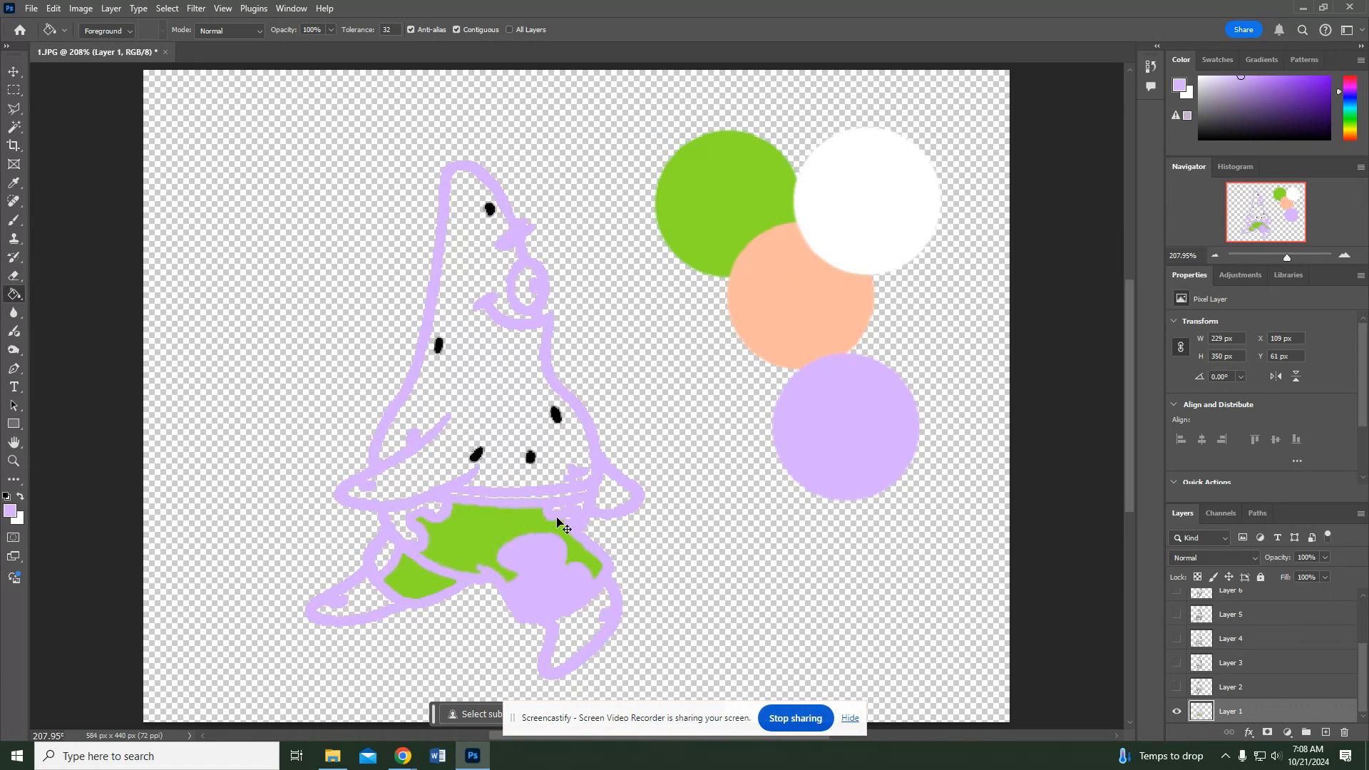
{"action": "key", "text": "ctrl+z"}
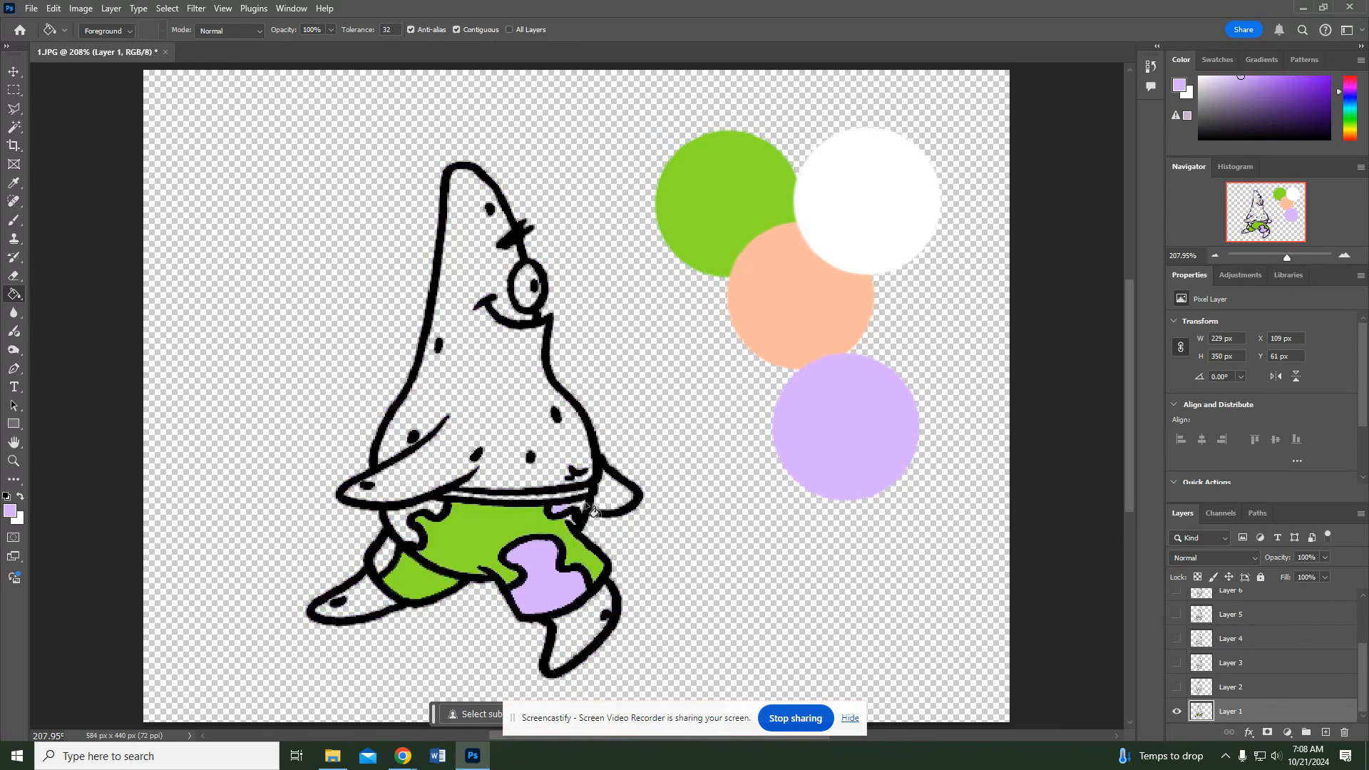
{"action": "left_click", "coordinate": [397, 518]}
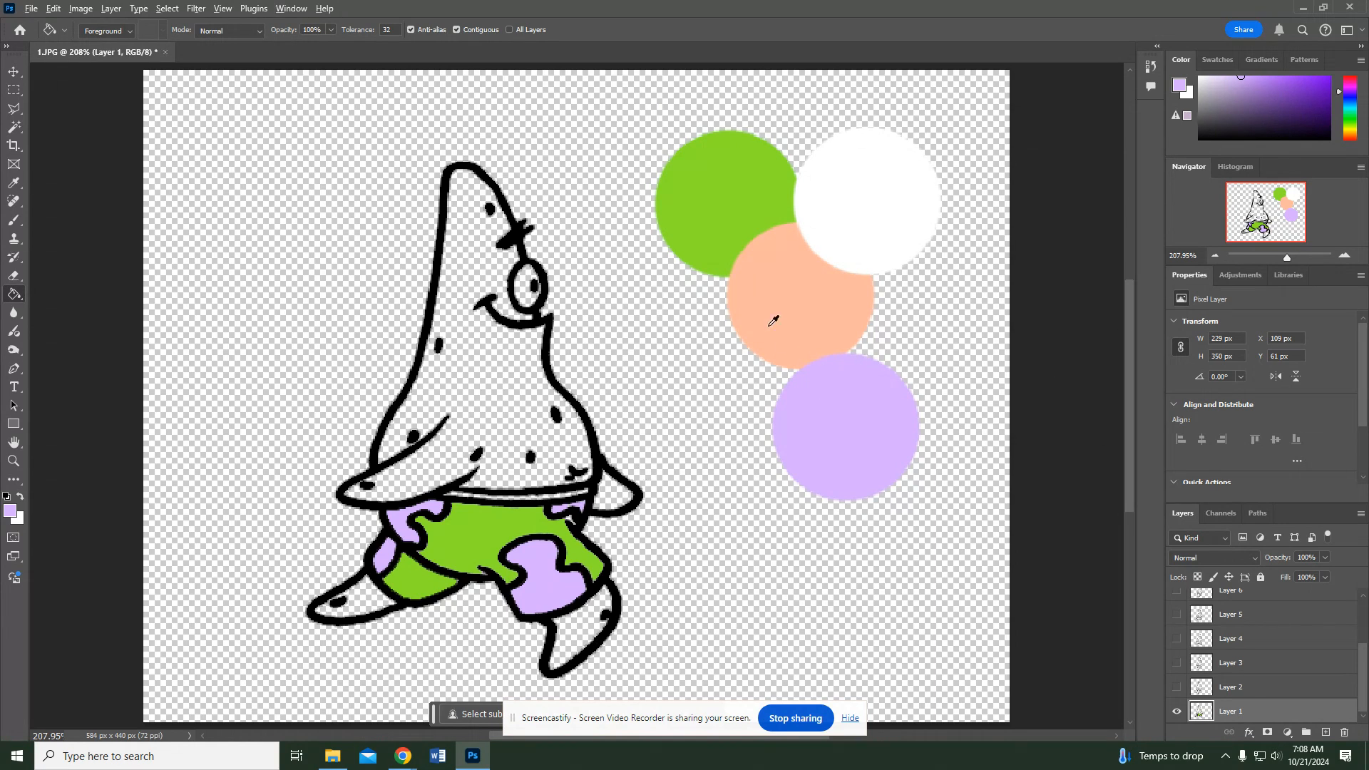
- Fill the body with the sampled peach and the eye with the sampled white
{"action": "left_click", "coordinate": [770, 325], "text": "alt"}
{"action": "left_click", "coordinate": [514, 415]}
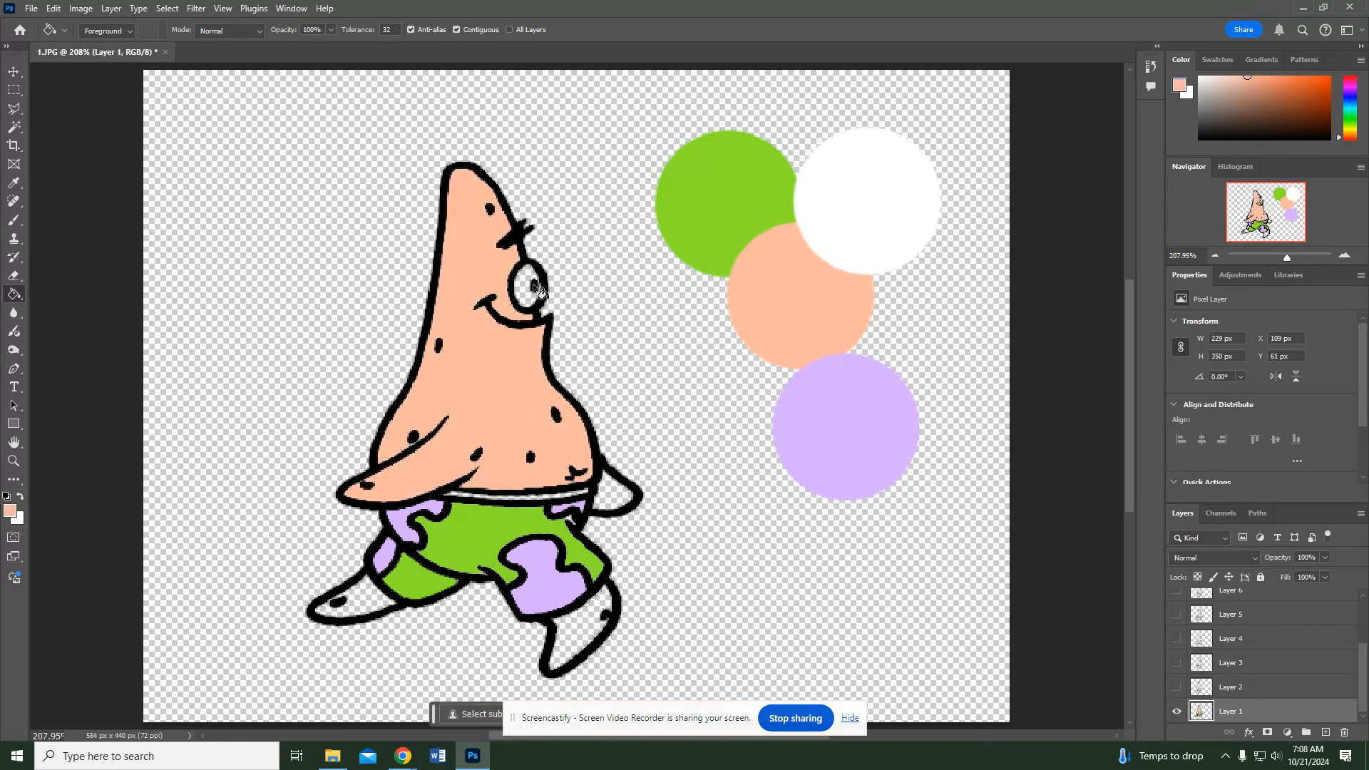
{"action": "left_click", "coordinate": [925, 155], "text": "alt"}
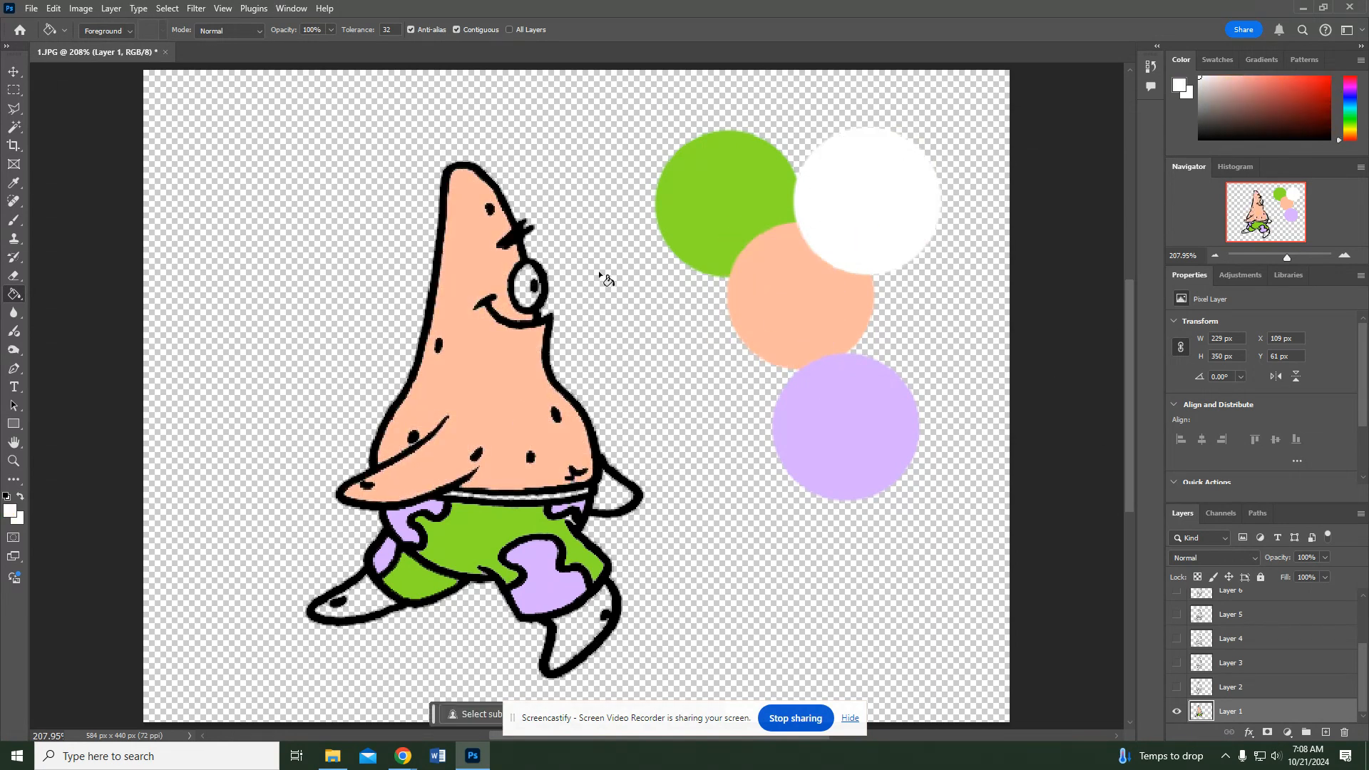
{"action": "left_click", "coordinate": [519, 292]}
- Fill the rear arm and both legs with the sampled peach, and the waistband with the sampled green
{"action": "left_click", "coordinate": [619, 499]}
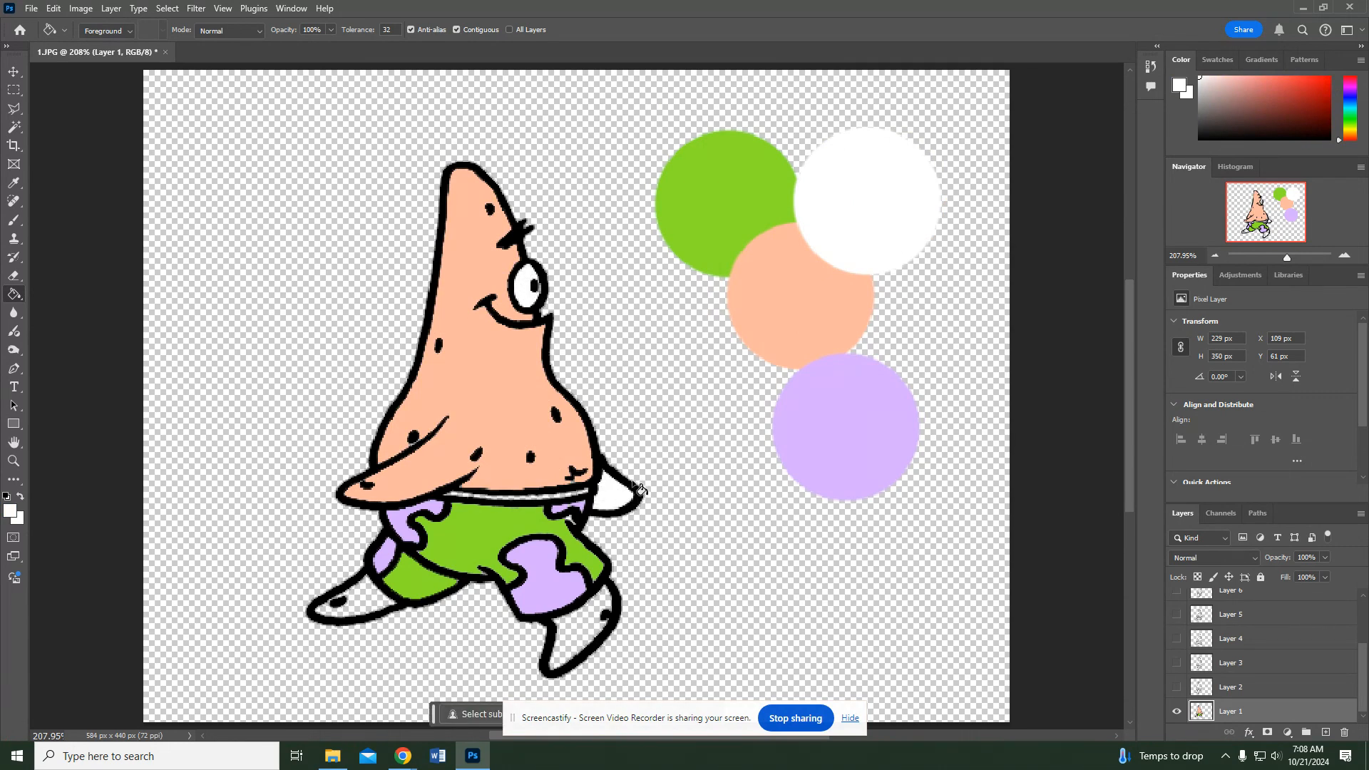
{"action": "key", "text": "ctrl+z"}
{"action": "left_click", "coordinate": [772, 298], "text": "alt"}
{"action": "left_click", "coordinate": [617, 496]}
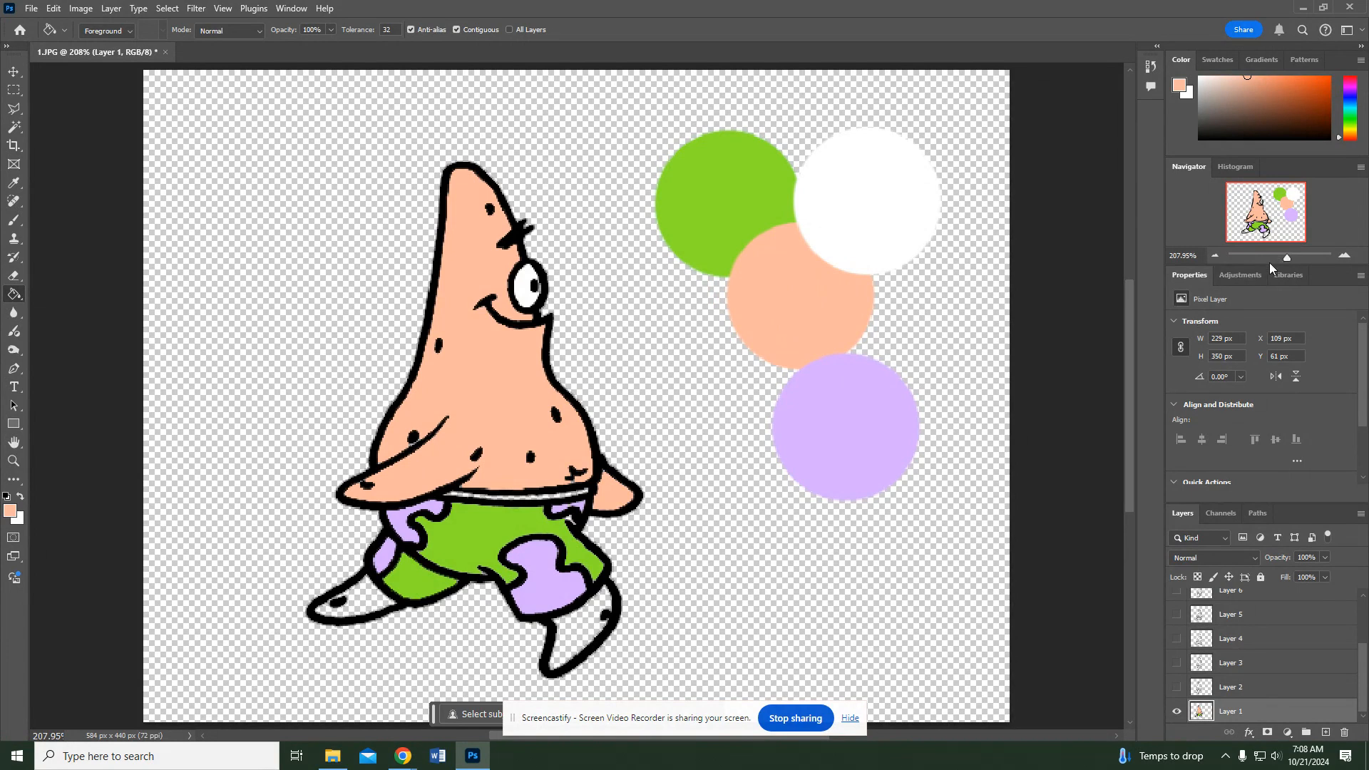
{"action": "left_click", "coordinate": [586, 637]}
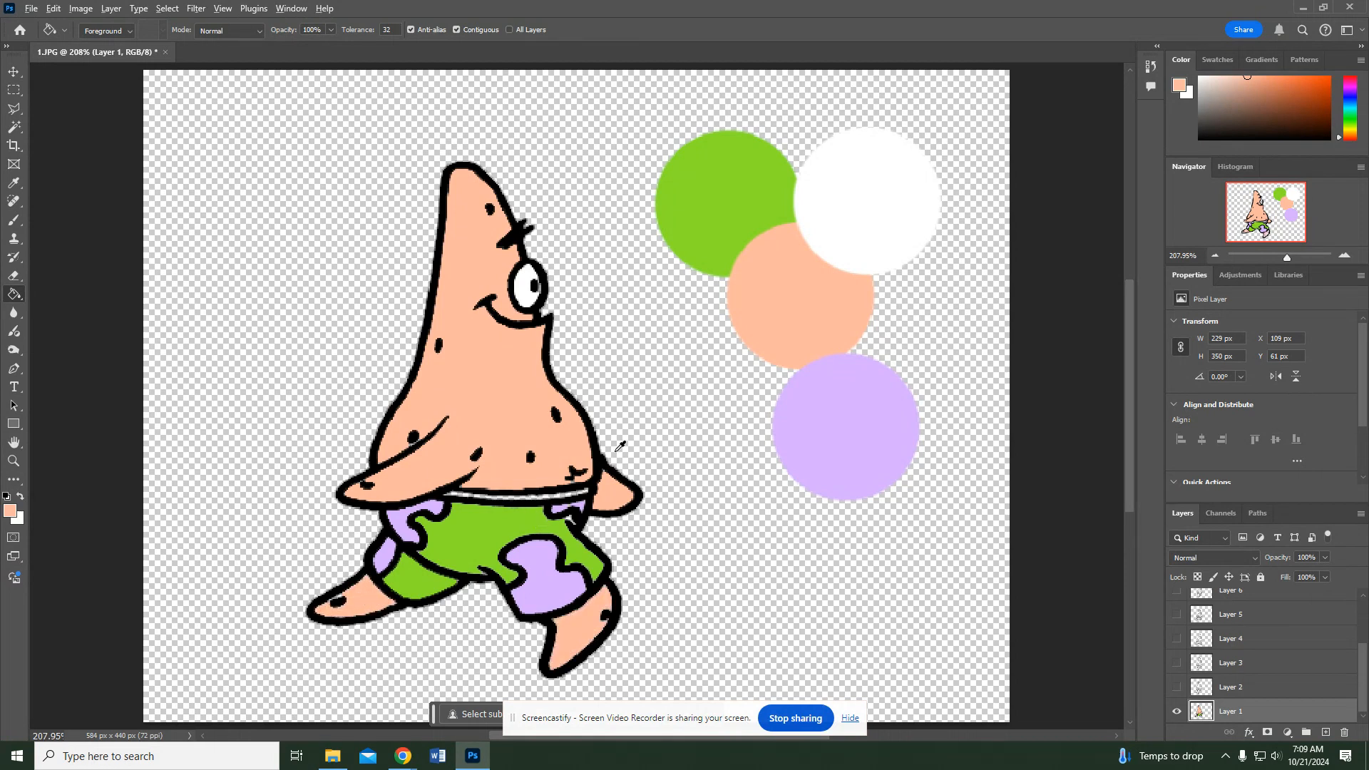
{"action": "left_click", "coordinate": [697, 217], "text": "alt"}
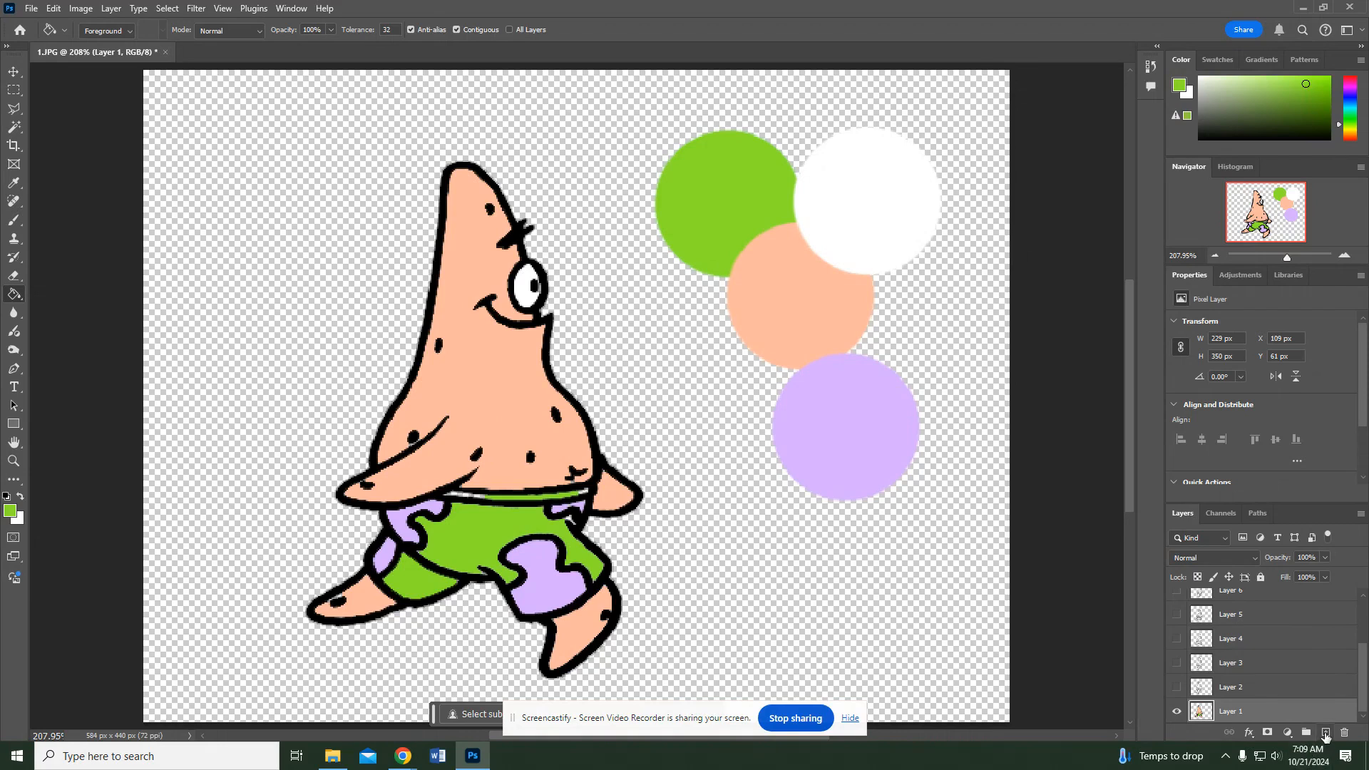
- Add a new empty layer and move it directly beneath Layer 1
{"action": "left_click", "coordinate": [1326, 732]}
{"action": "scroll", "coordinate": [1291, 678], "scroll_direction": "down", "scroll_amount": 1}
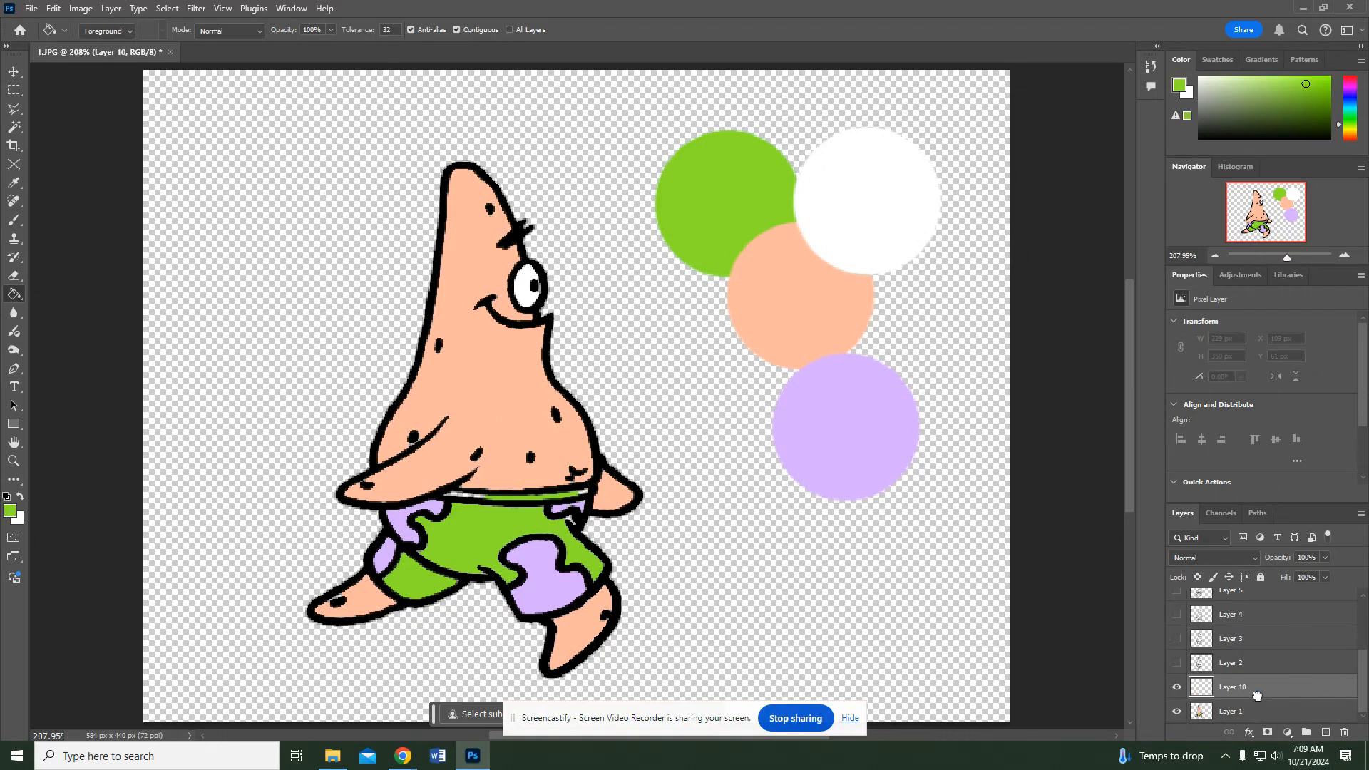
{"action": "left_click_drag", "start_coordinate": [1257, 696], "coordinate": [1252, 722]}
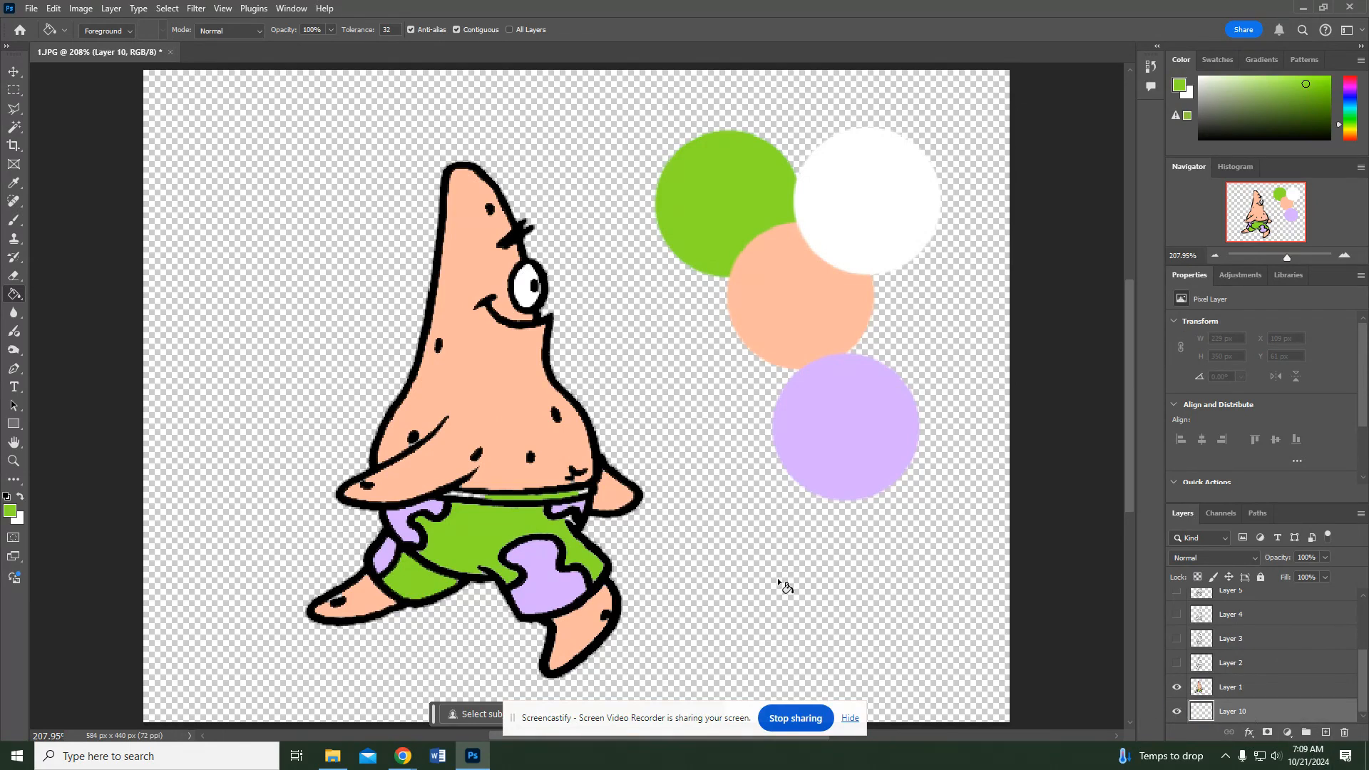
- Paint green behind the gaps along the waistband on the layer beneath Layer 1 with a 15 px brush
{"action": "key", "text": "b"}
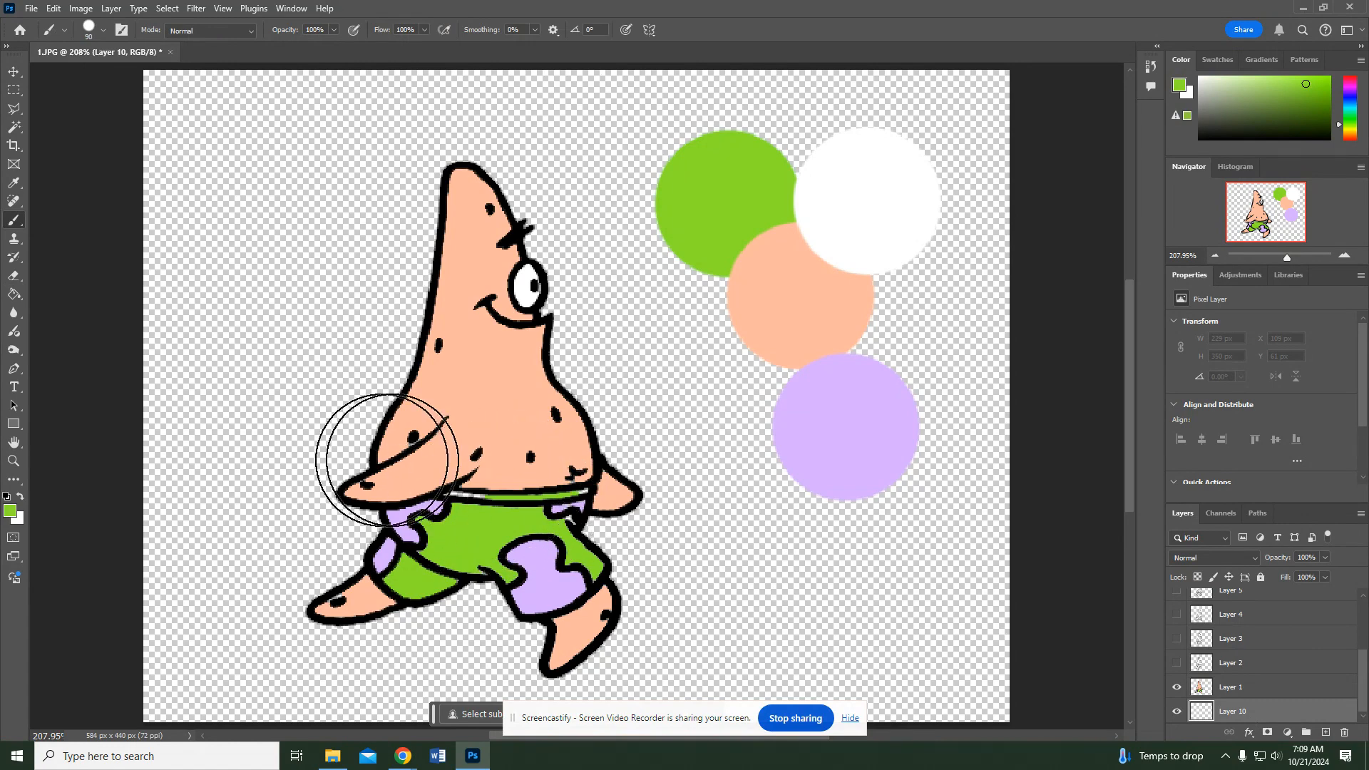
{"action": "key", "text": "bracketleft"}
{"action": "key", "text": "bracketleft"}
{"action": "key", "text": "bracketleft"}
{"action": "key", "text": "bracketleft"}
{"action": "key", "text": "bracketleft"}
{"action": "key", "text": "bracketleft"}
{"action": "key", "text": "bracketleft"}
{"action": "key", "text": "bracketleft"}
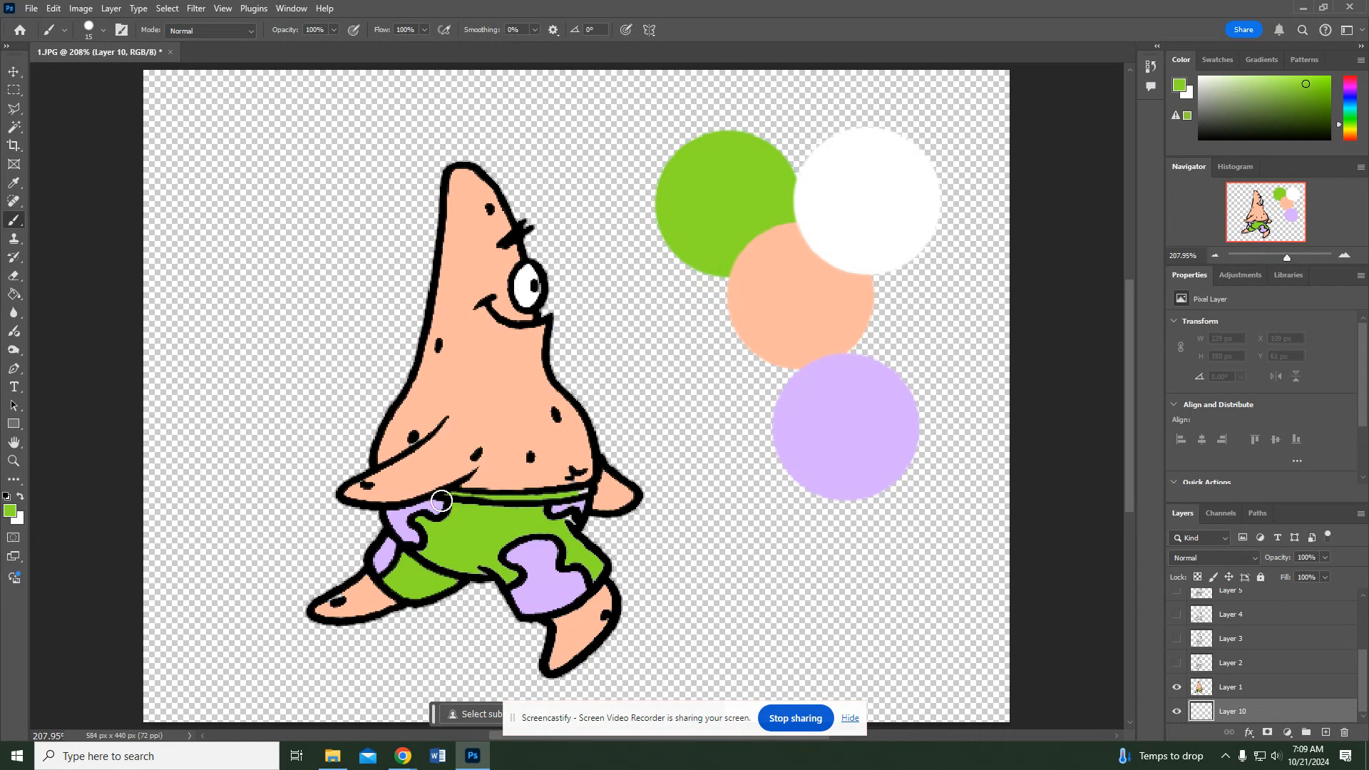
{"action": "left_click_drag", "start_coordinate": [441, 502], "coordinate": [482, 496]}
{"action": "left_click_drag", "start_coordinate": [580, 489], "coordinate": [590, 487]}
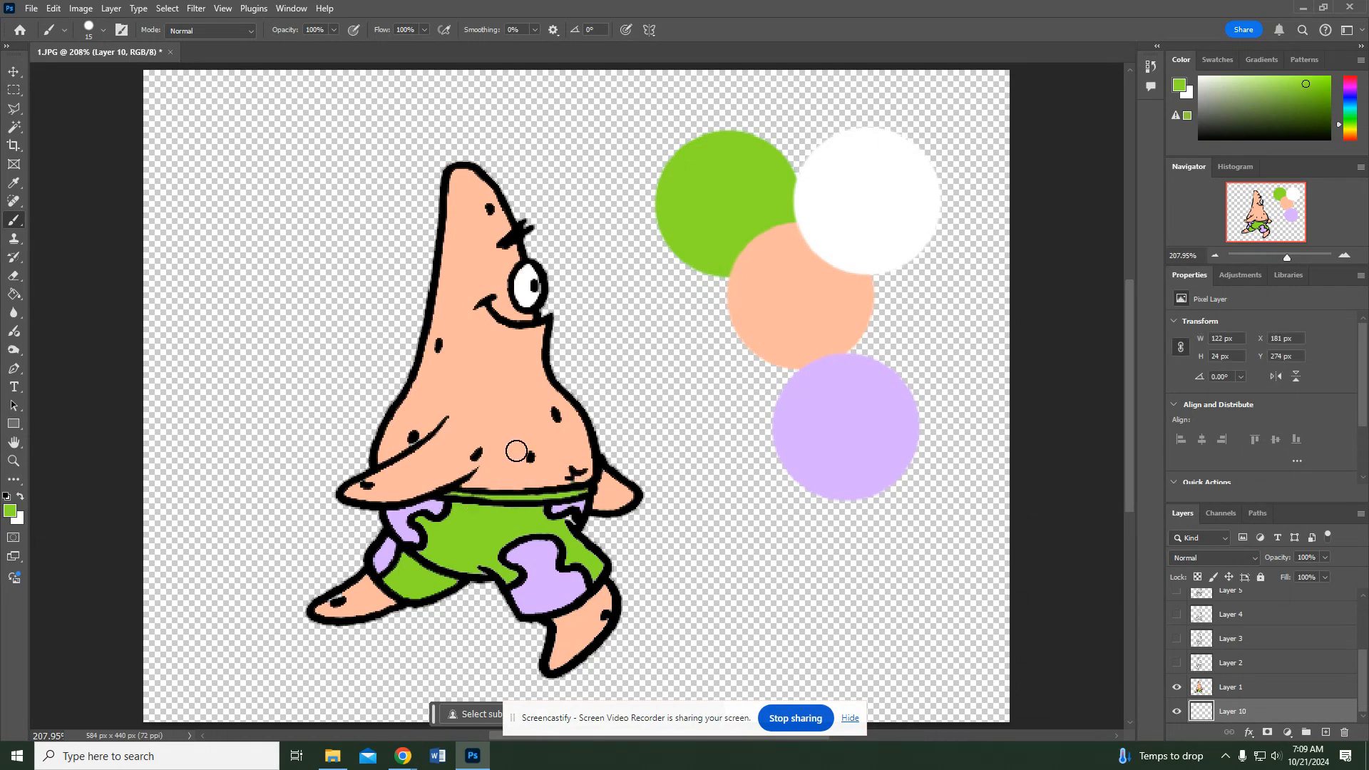
- Paint sampled peach, green and lavender behind the remaining unfilled gaps, and check the strokes with Layer 1 briefly hidden
{"action": "left_click", "coordinate": [570, 464], "text": "alt"}
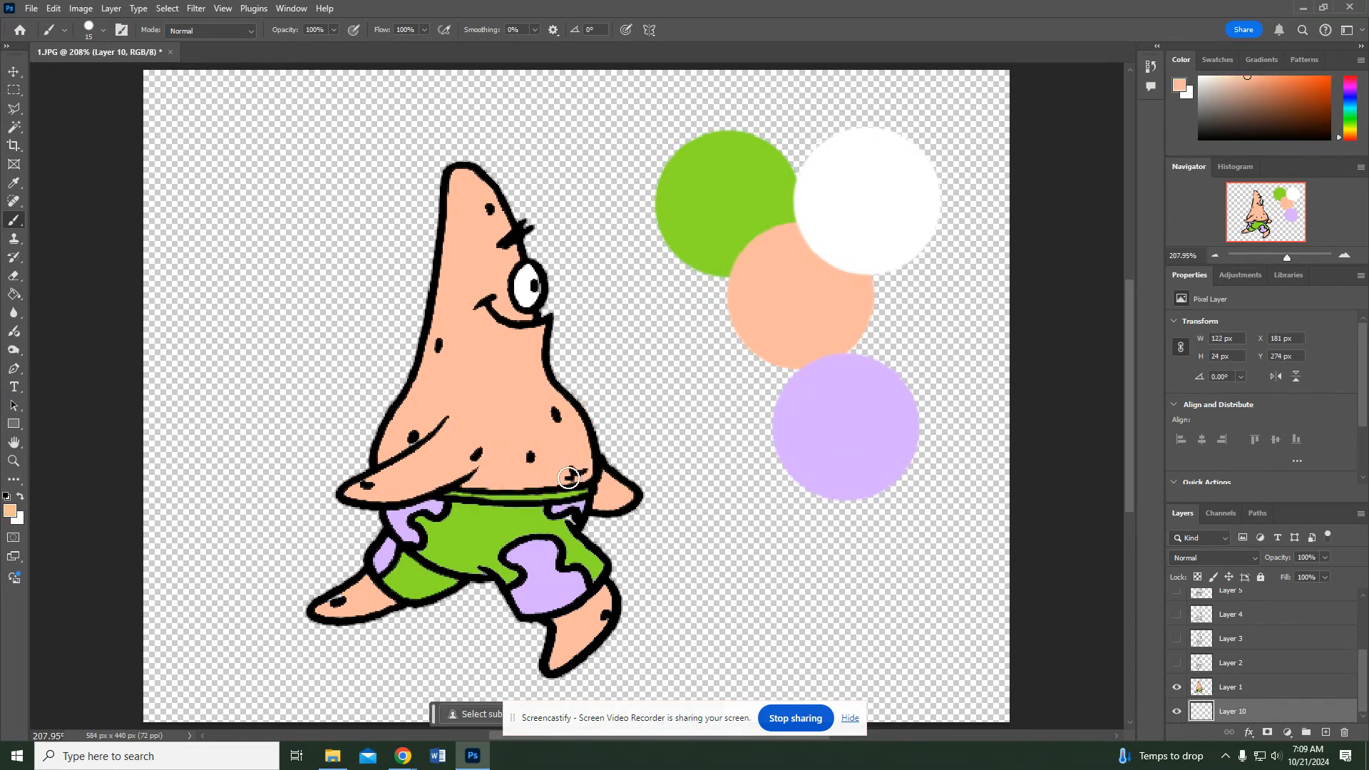
{"action": "left_click", "coordinate": [626, 495]}
{"action": "left_click", "coordinate": [540, 521], "text": "alt"}
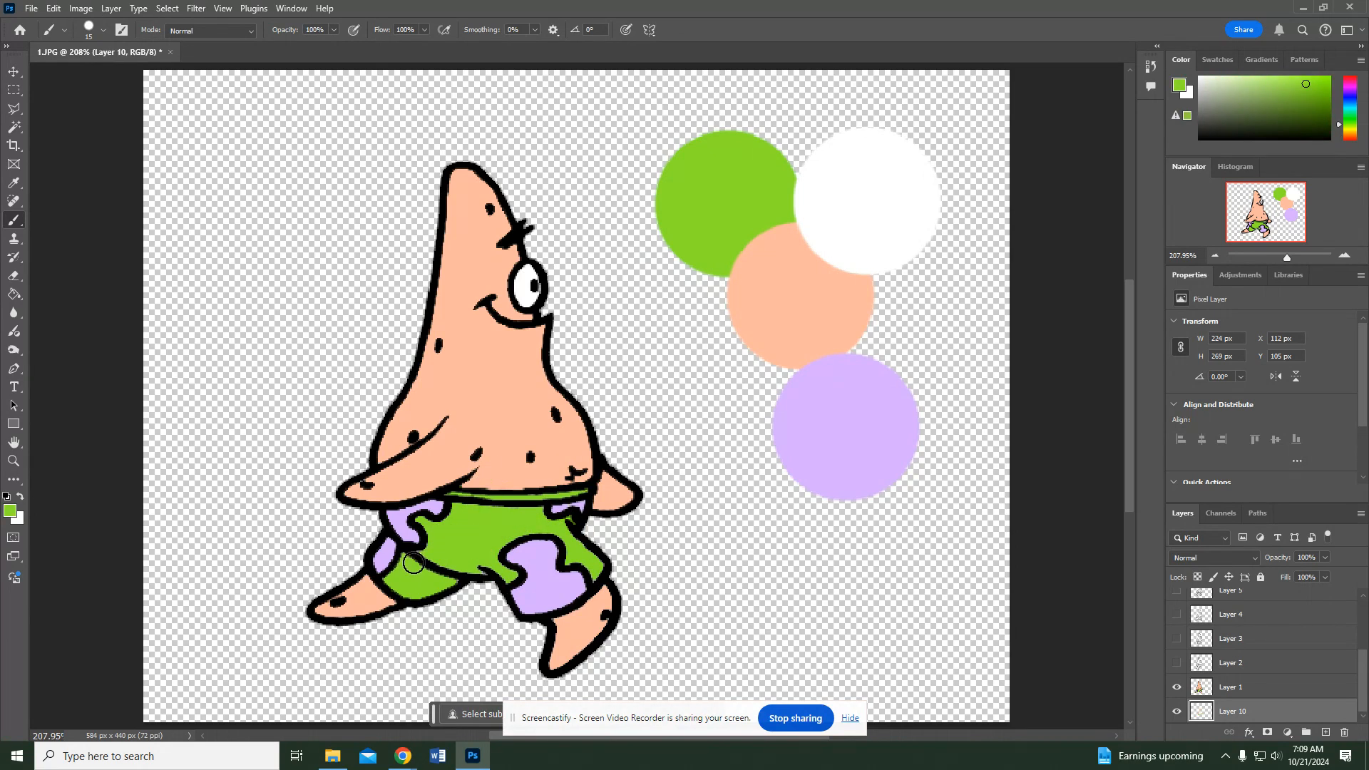
{"action": "left_click", "coordinate": [387, 546], "text": "alt"}
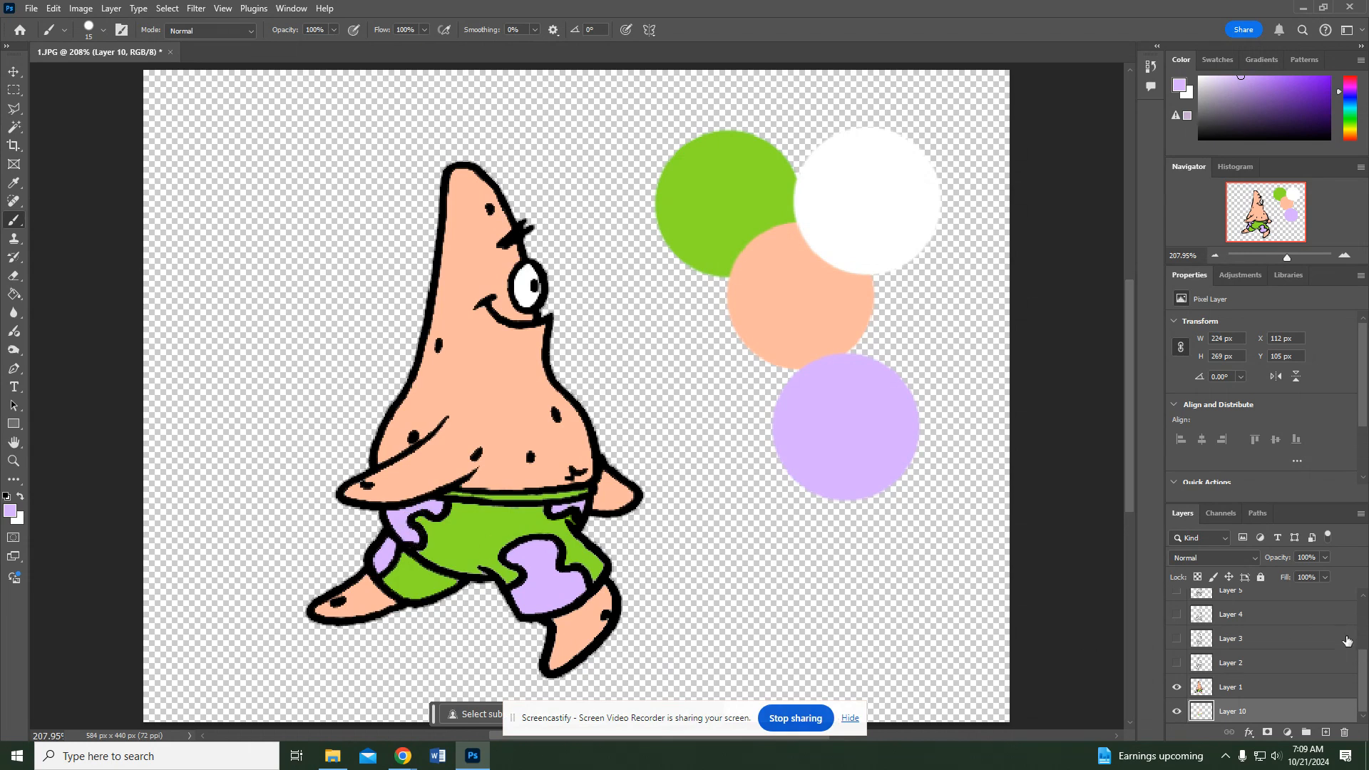
{"action": "left_click", "coordinate": [1177, 688]}
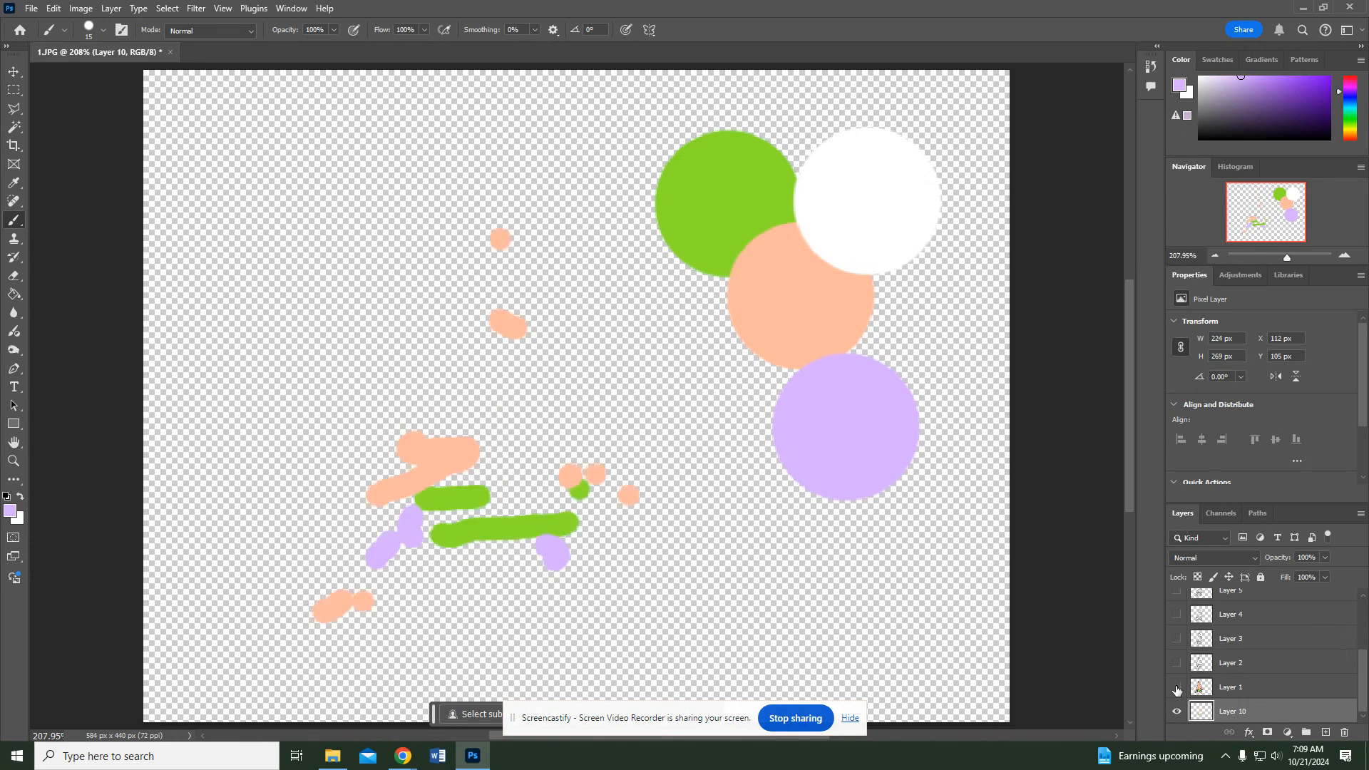
{"action": "left_click", "coordinate": [1177, 687]}
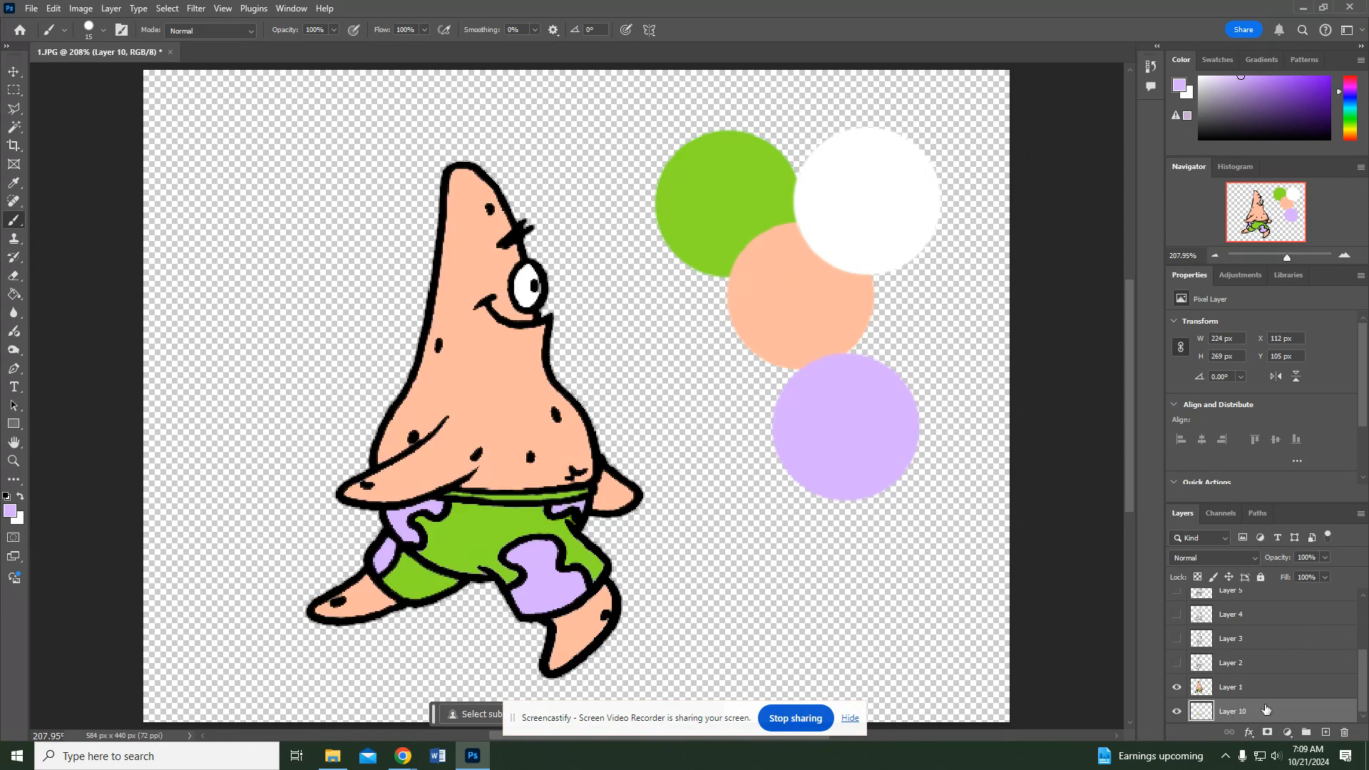
- Merge Layer 1 down into the underpainting layer beneath it, and show Layer 2 in place of the merged frame
{"action": "left_click", "coordinate": [1245, 690]}
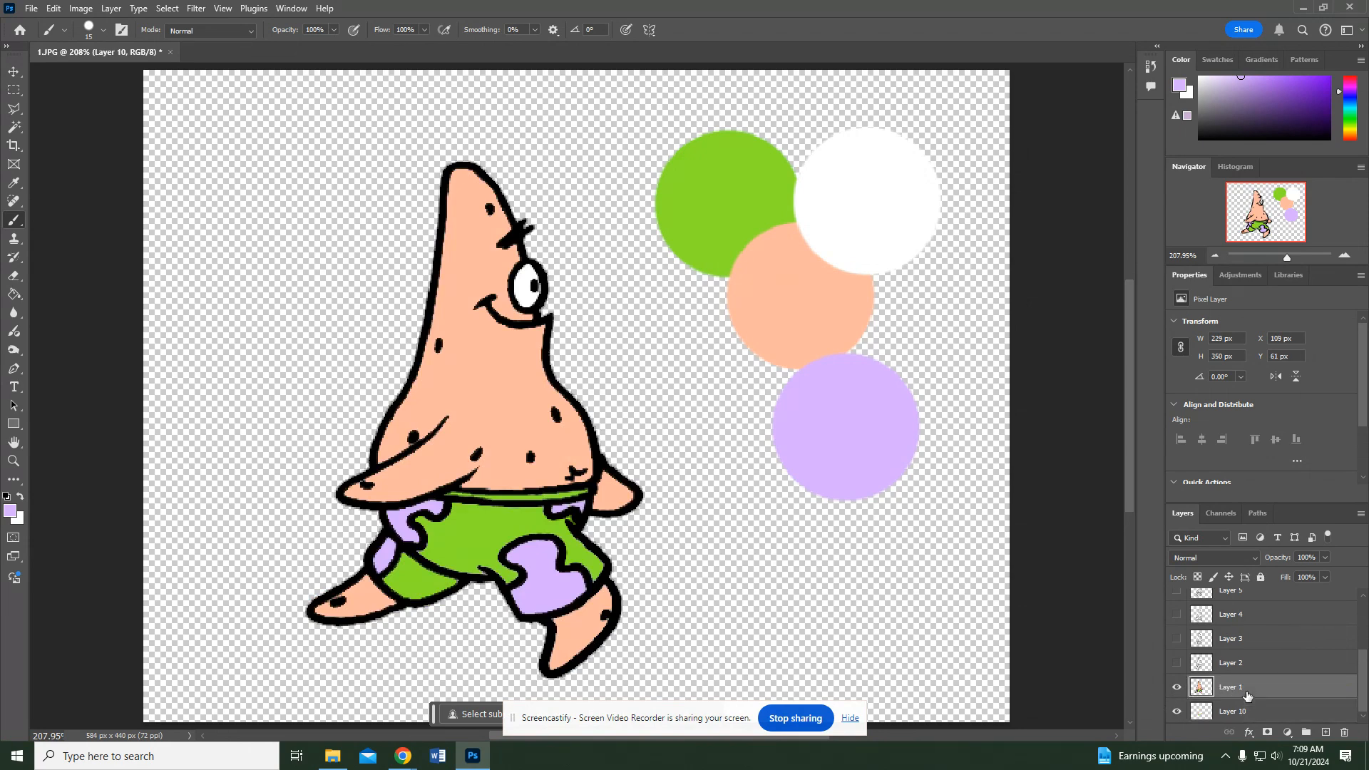
{"action": "right_click", "coordinate": [1276, 688]}
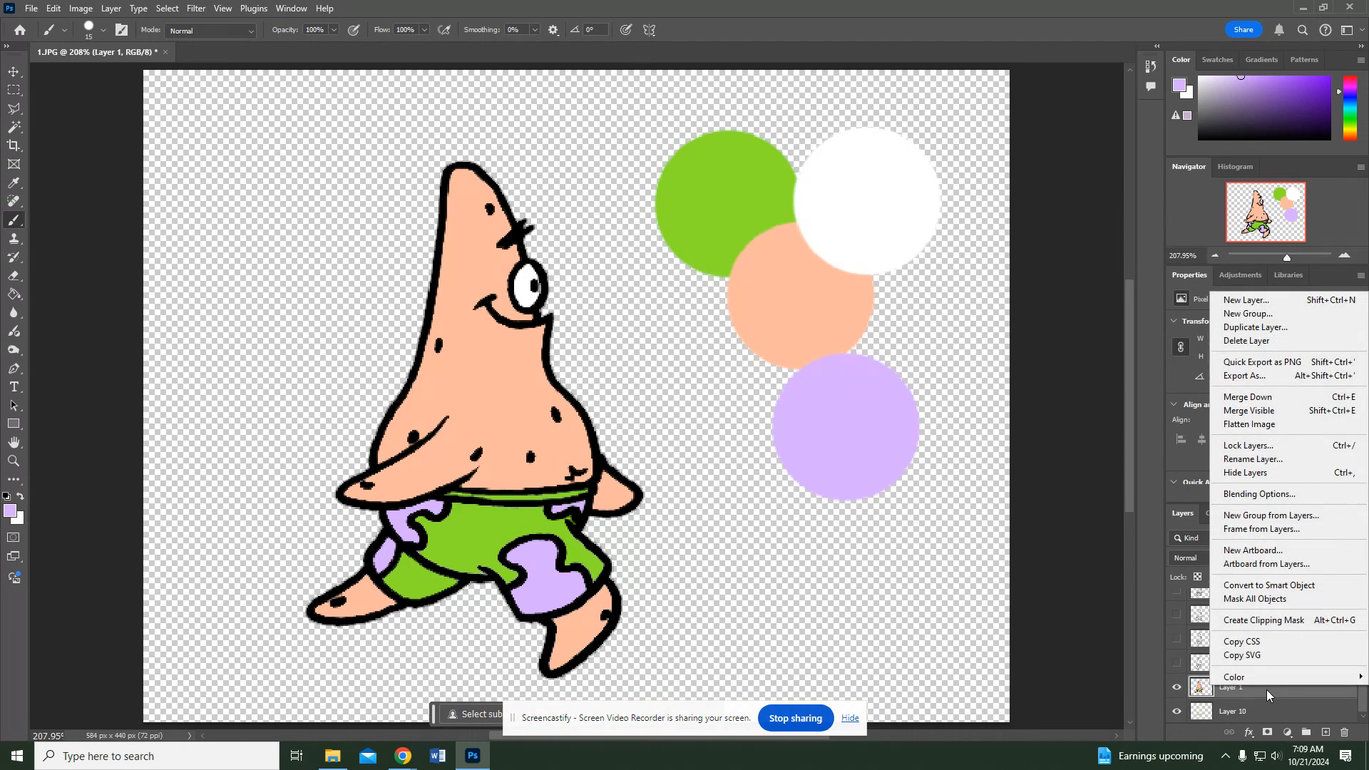
{"action": "left_click", "coordinate": [1254, 398]}
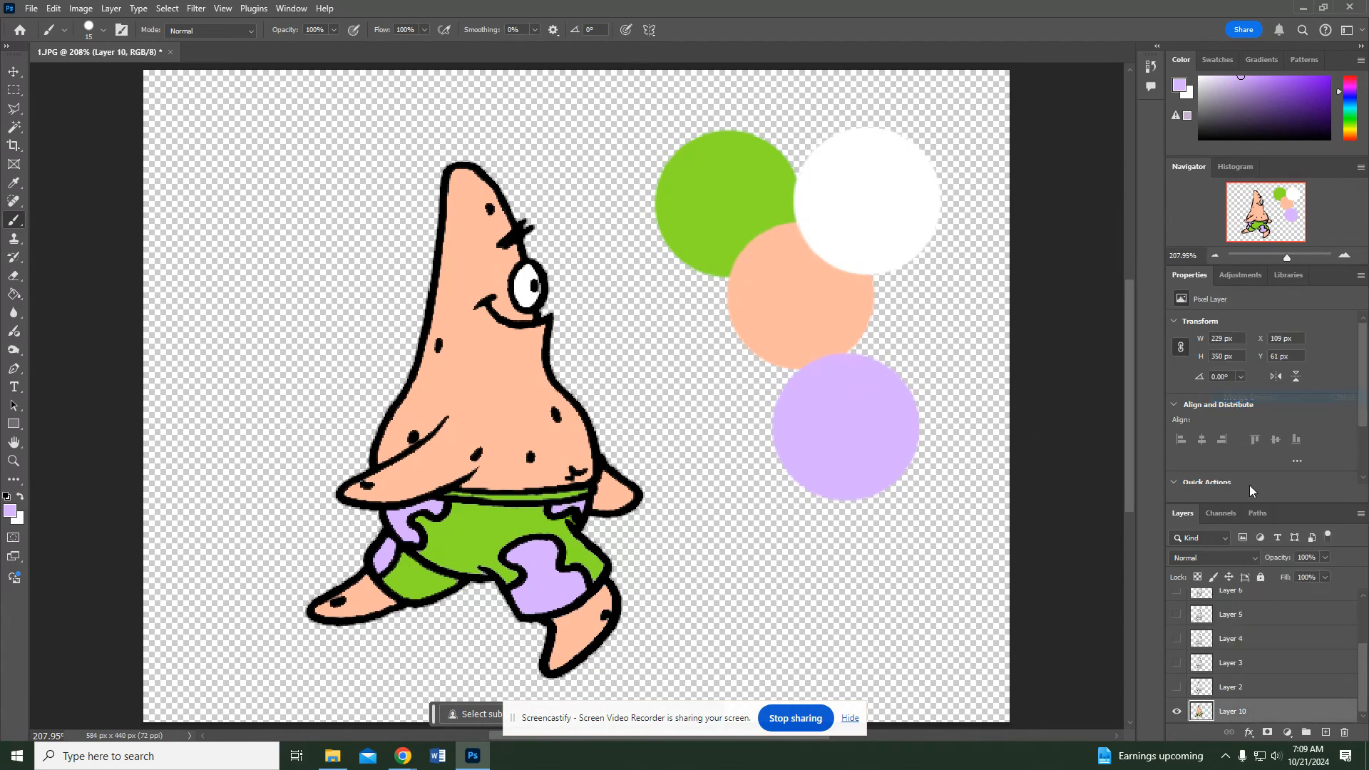
{"action": "left_click", "coordinate": [1176, 686]}
{"action": "left_click", "coordinate": [1176, 712]}
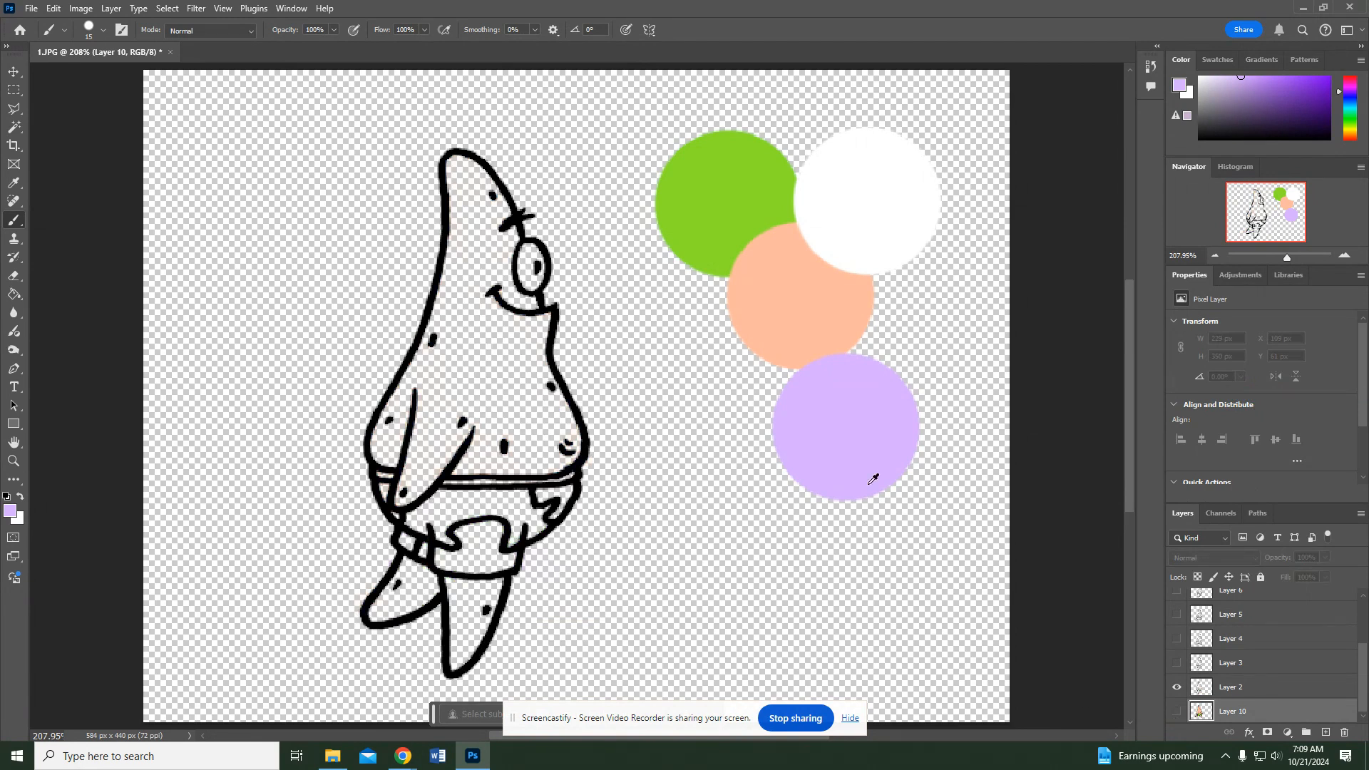
- Fill the body and both legs on Layer 2 with peach sampled from the swatch circle
{"action": "left_click", "coordinate": [803, 311], "text": "alt"}
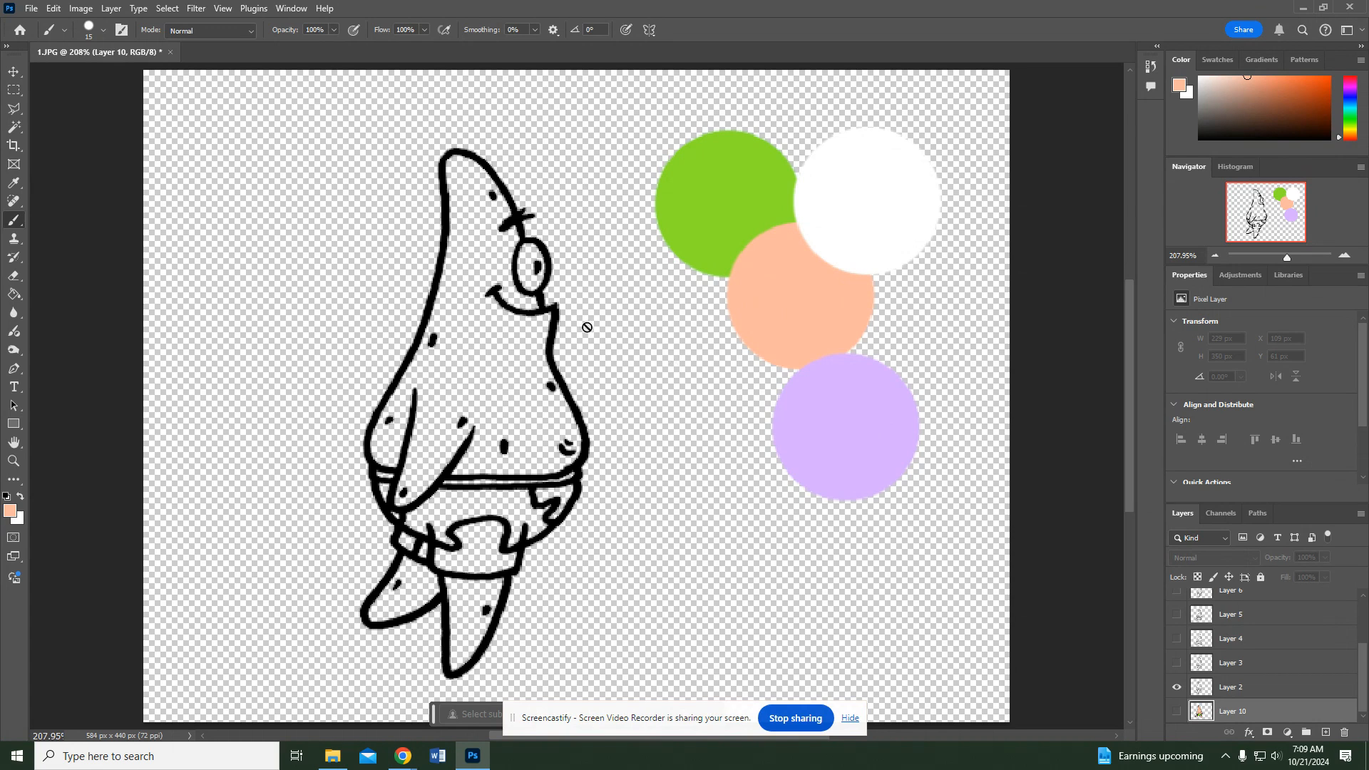
{"action": "key", "text": "g"}
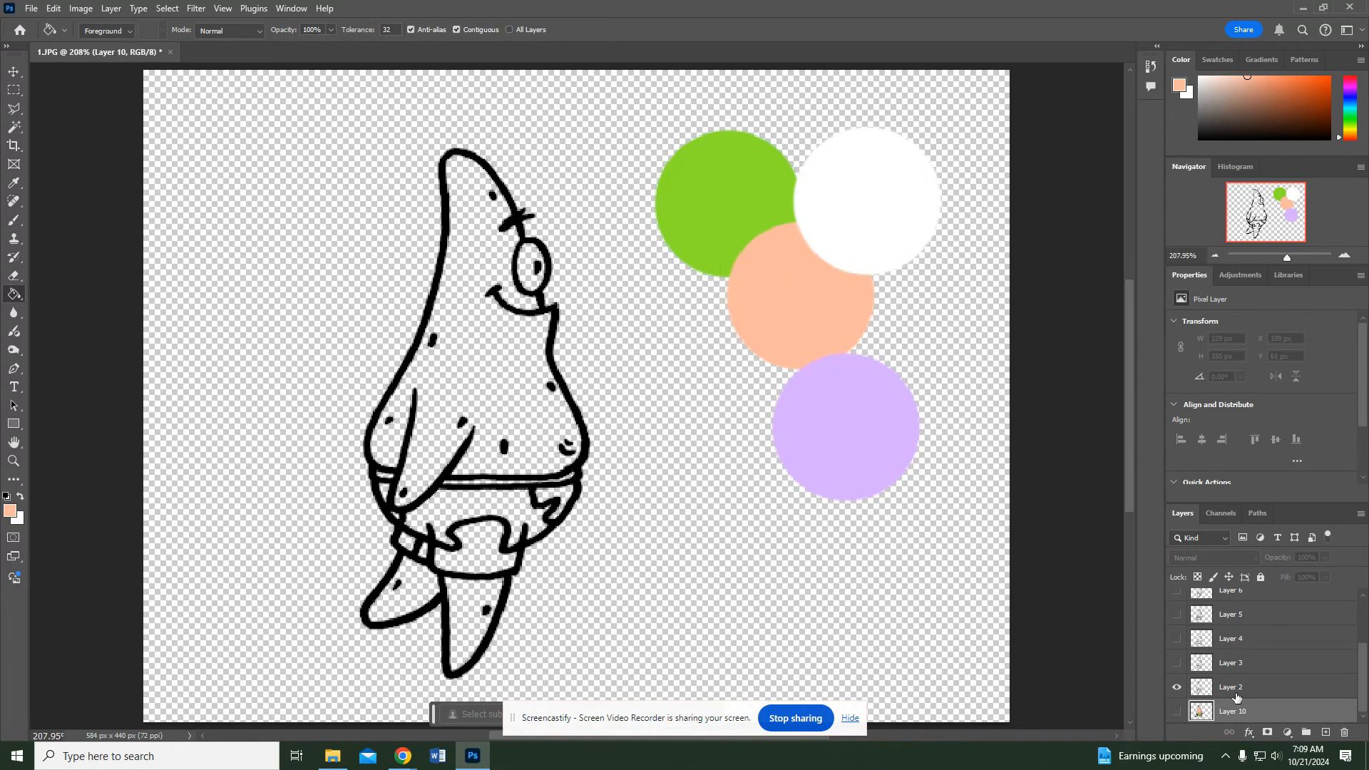
{"action": "left_click", "coordinate": [1234, 689]}
{"action": "left_click", "coordinate": [468, 326]}
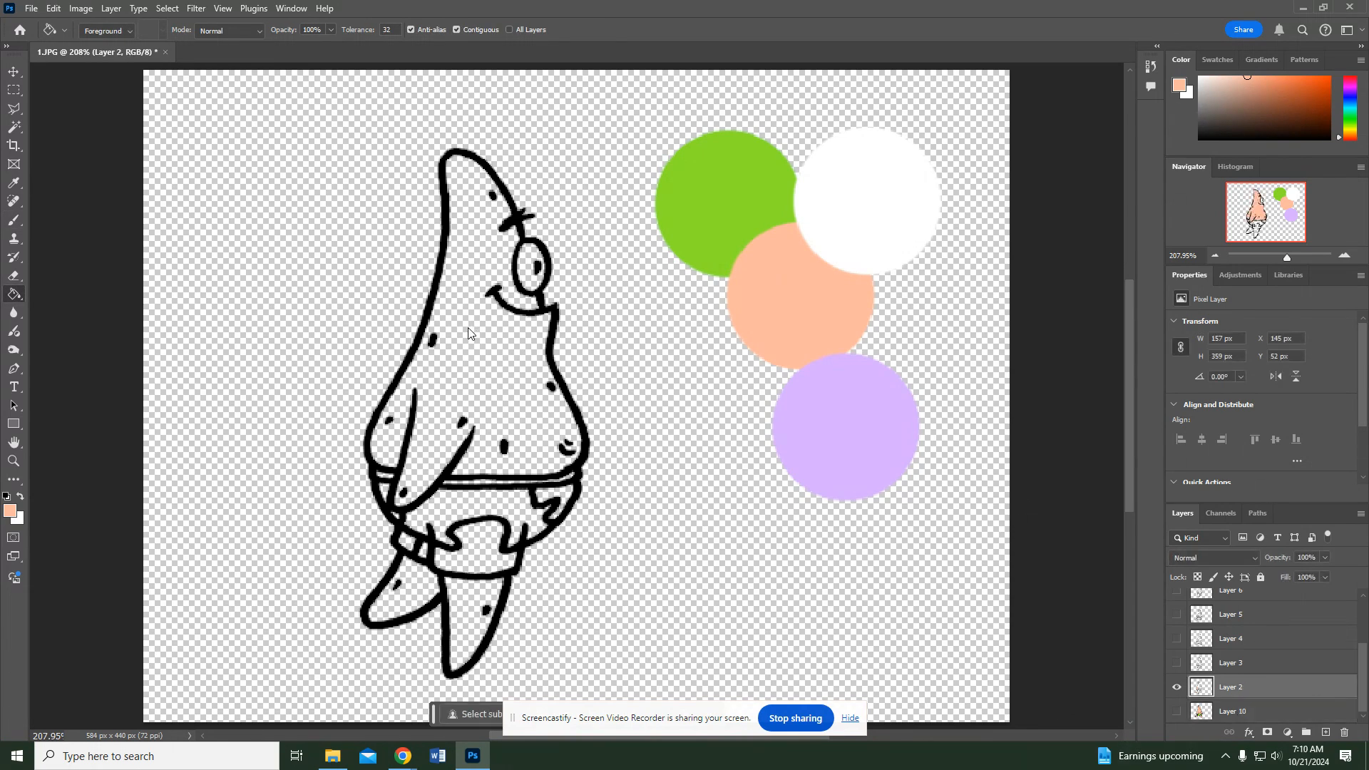
{"action": "left_click", "coordinate": [473, 595]}
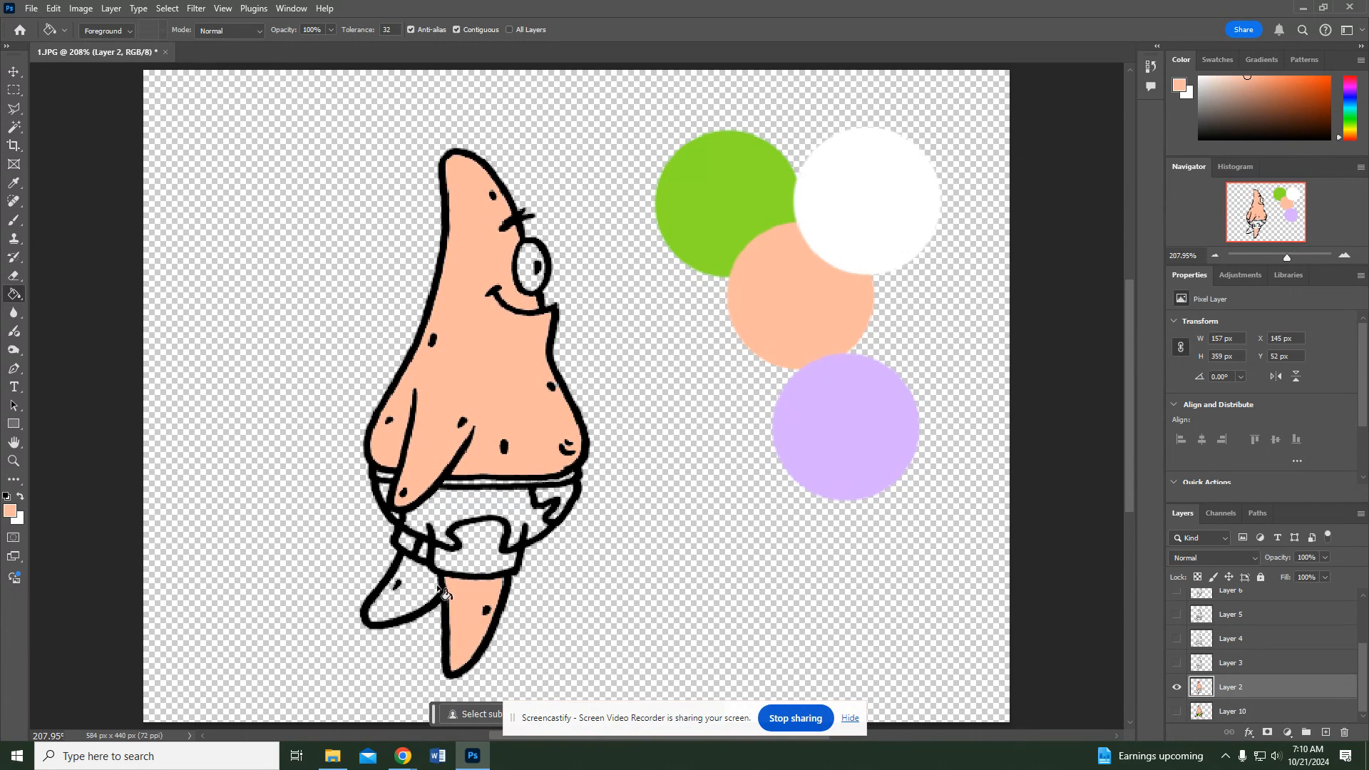
{"action": "left_click", "coordinate": [443, 592]}
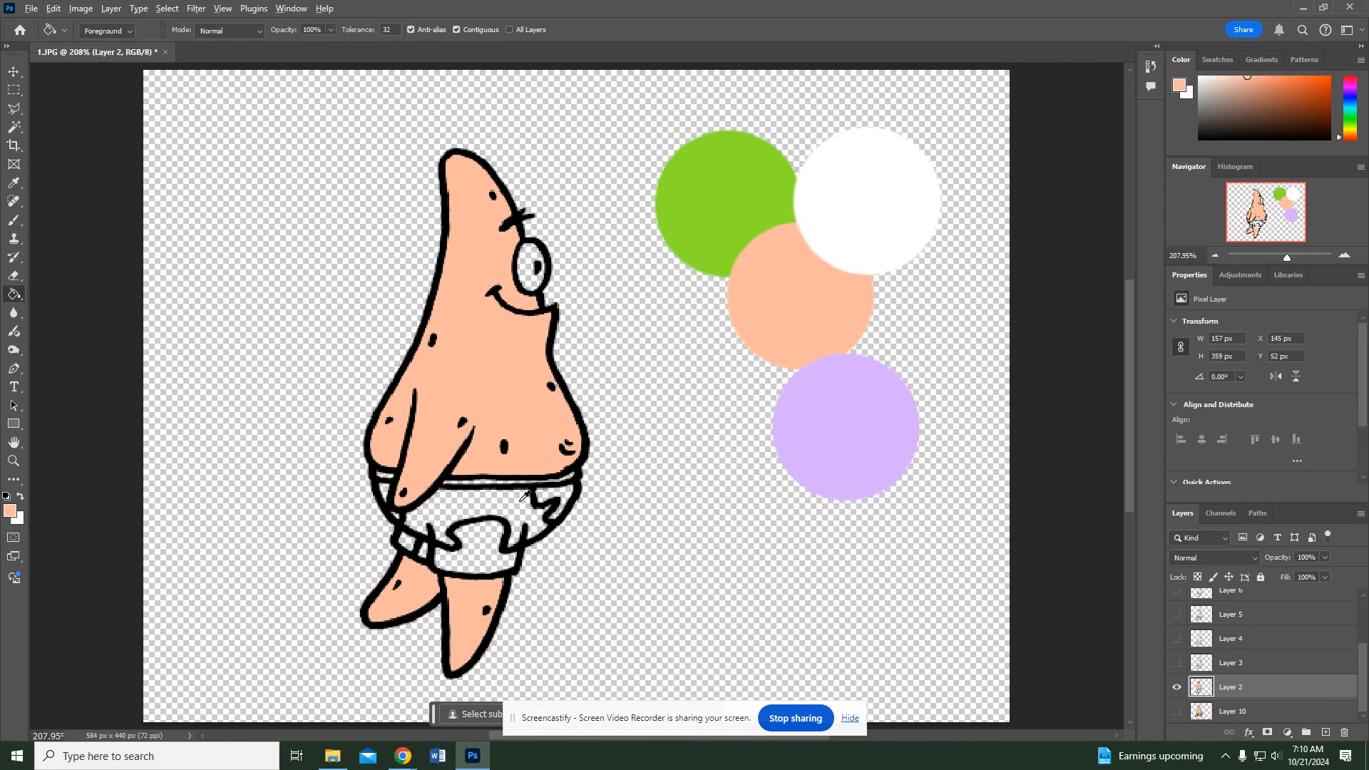
- Fill the shorts, rear shorts leg and waistband on Layer 2 with sampled green, undoing the fill that recolors the outlines
{"action": "left_click", "coordinate": [692, 271], "text": "alt"}
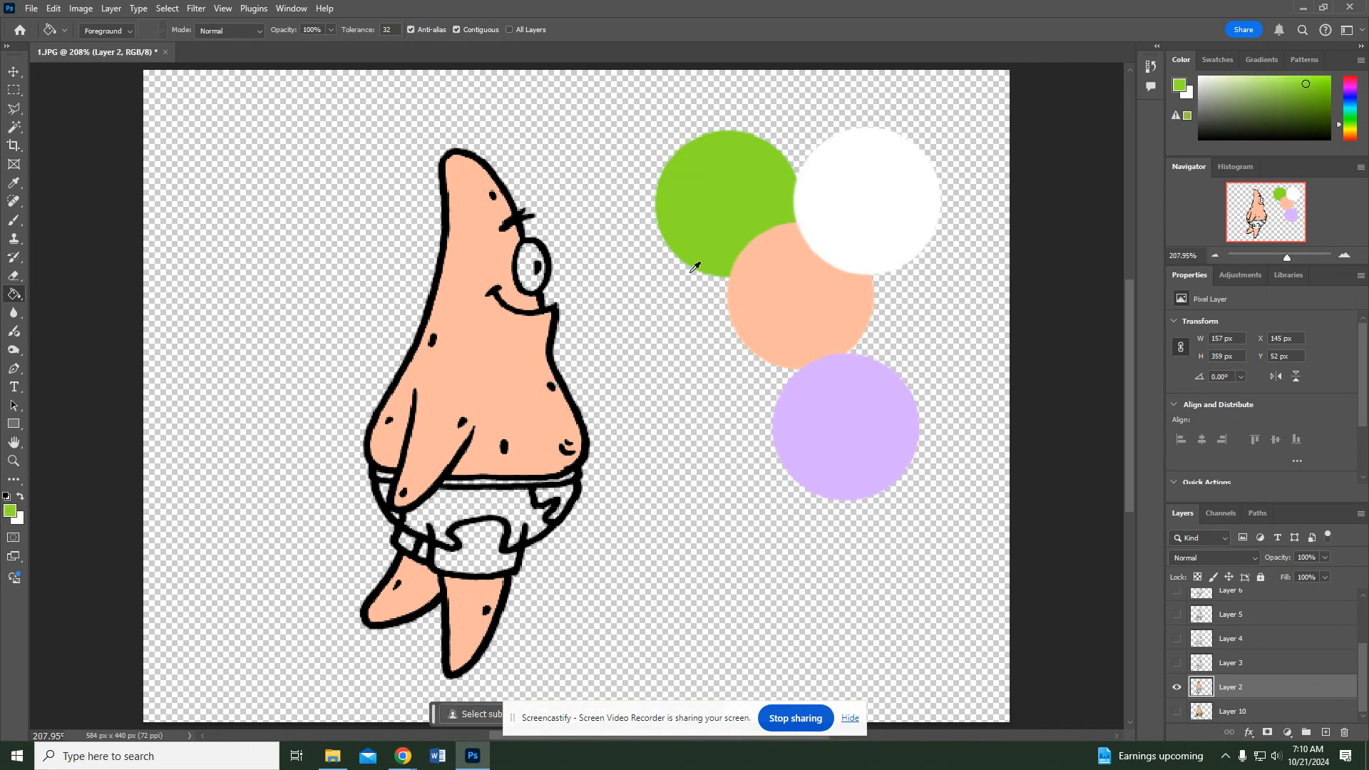
{"action": "left_click", "coordinate": [444, 505]}
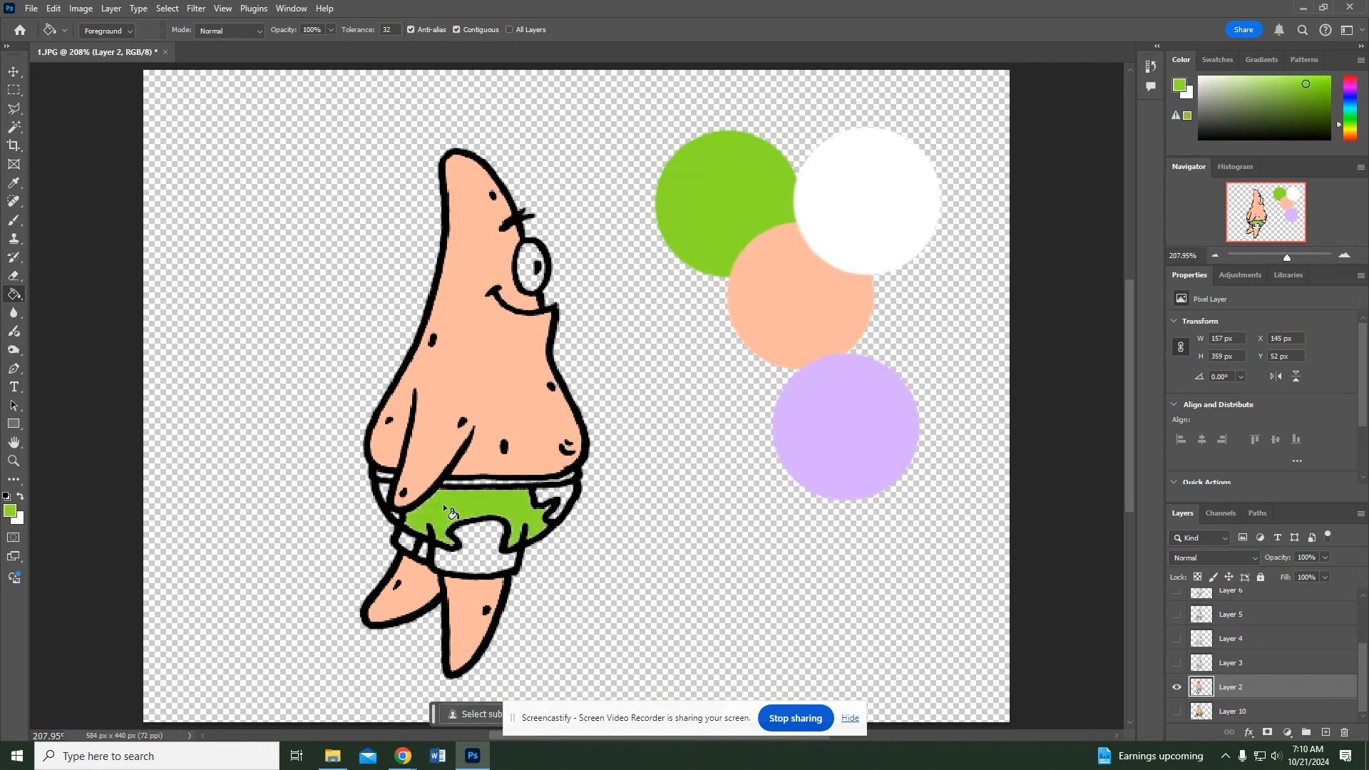
{"action": "left_click", "coordinate": [423, 553]}
{"action": "left_click", "coordinate": [502, 482]}
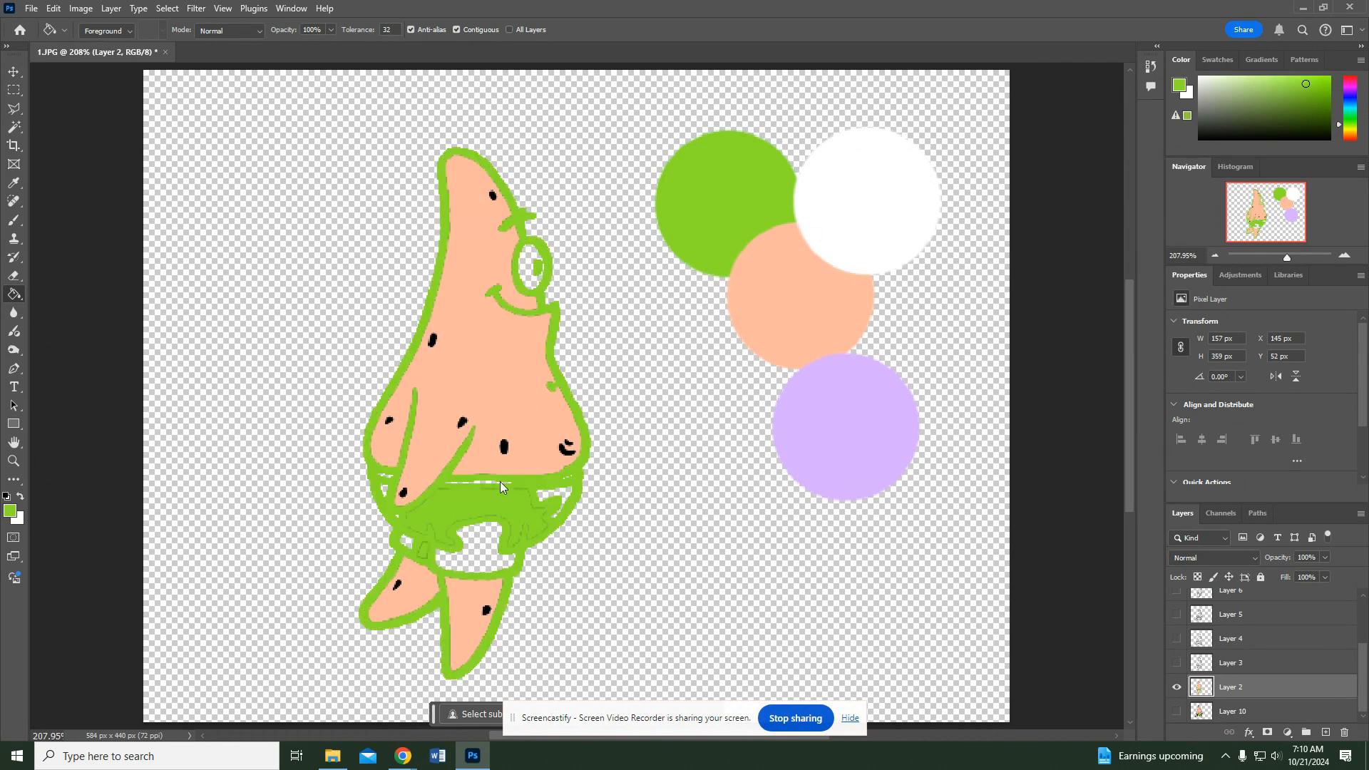
{"action": "key", "text": "ctrl+z"}
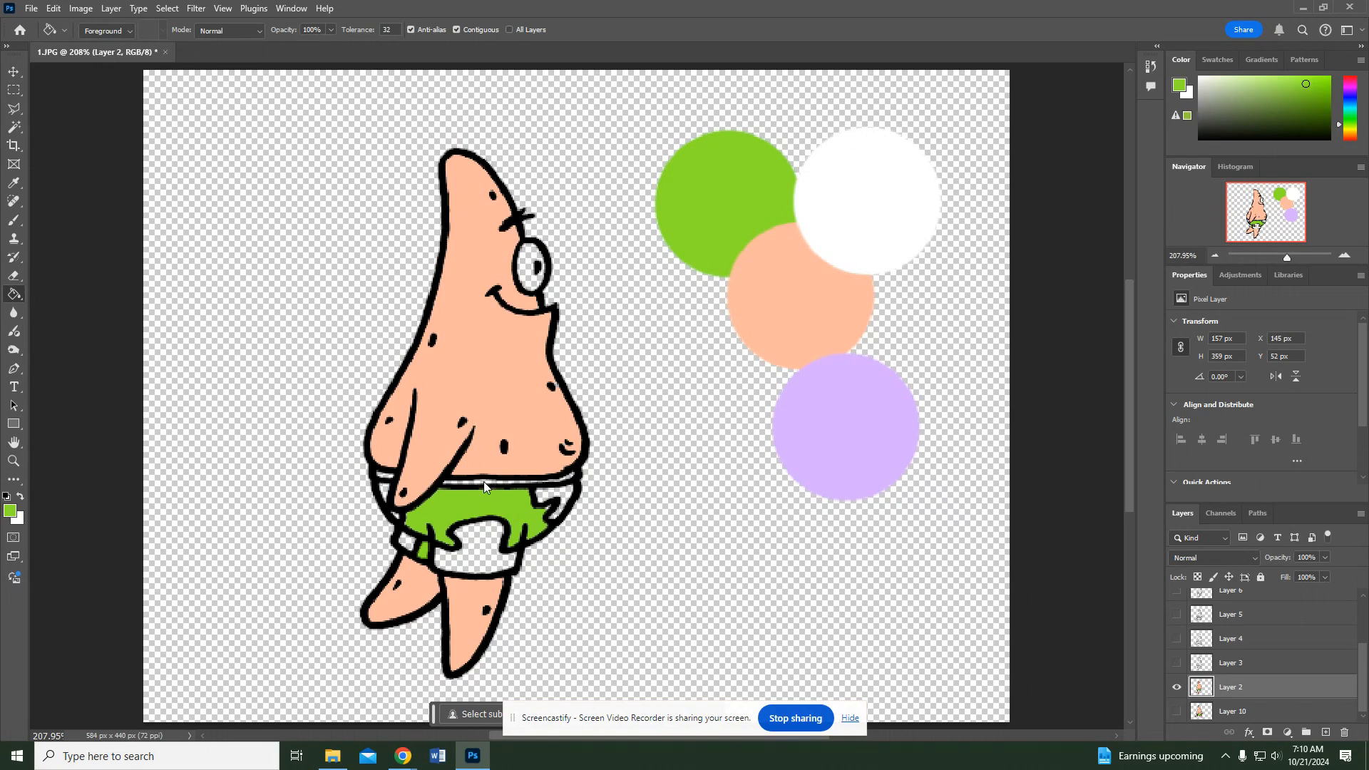
{"action": "left_click", "coordinate": [385, 476]}
- Fill the eye with sampled white and the patches on the shorts with sampled lavender
{"action": "left_click", "coordinate": [824, 181], "text": "alt"}
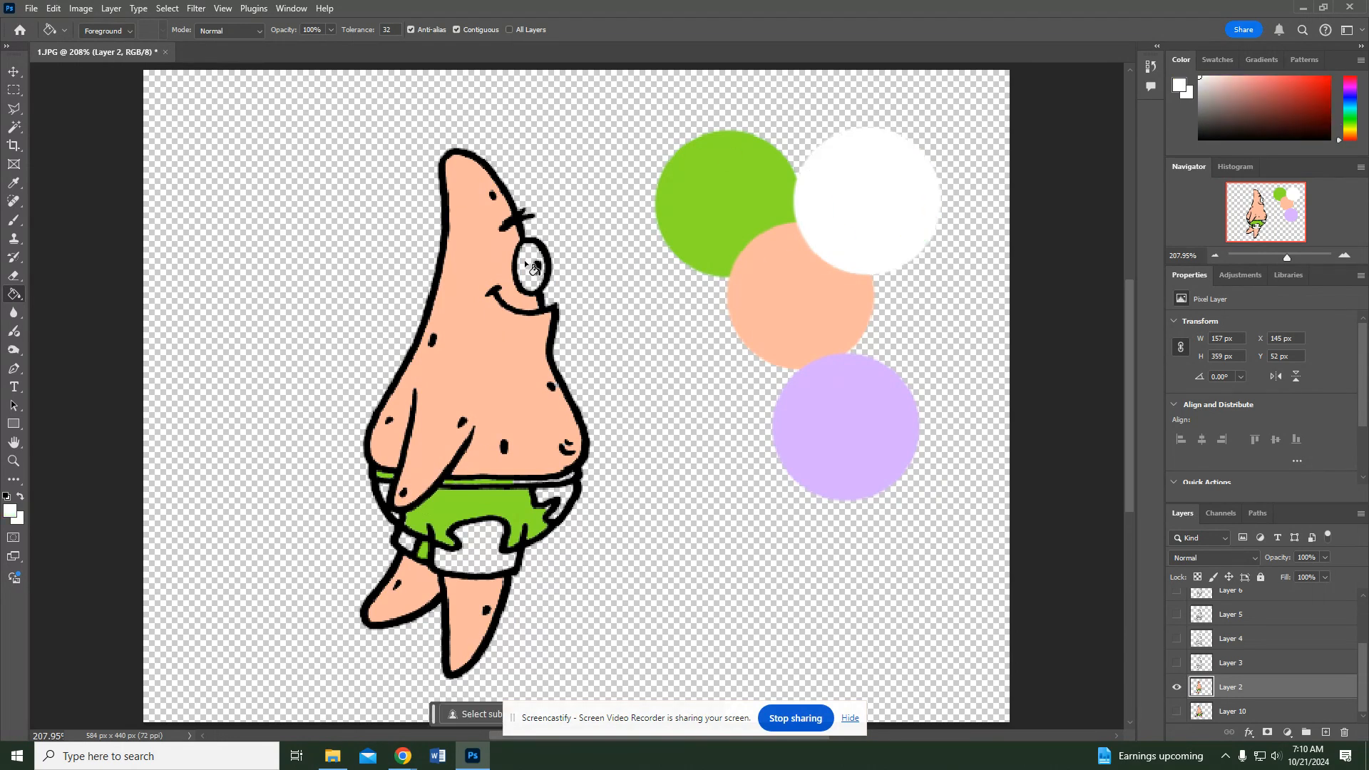
{"action": "left_click", "coordinate": [850, 388], "text": "alt"}
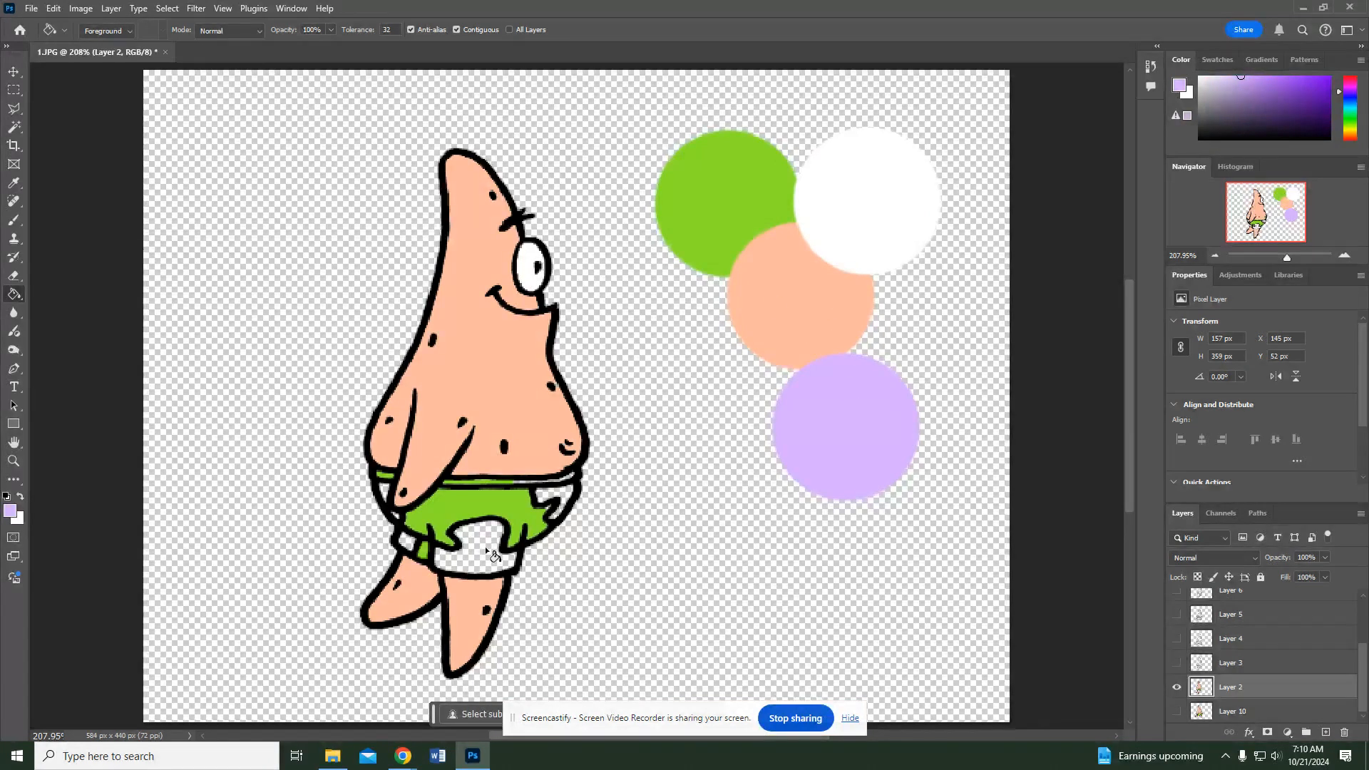
{"action": "left_click", "coordinate": [462, 557]}
{"action": "left_click", "coordinate": [408, 542]}
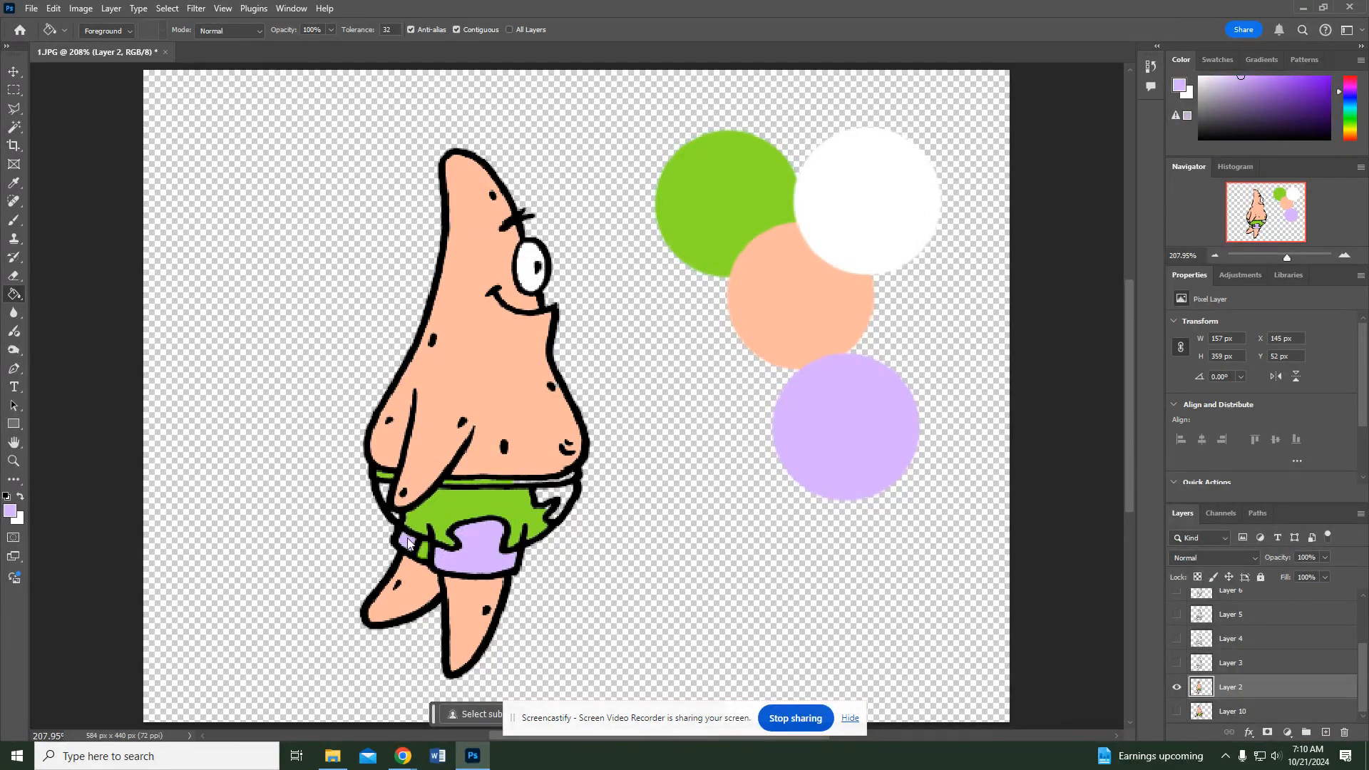
{"action": "left_click", "coordinate": [388, 493]}
{"action": "left_click", "coordinate": [557, 503]}
- Add a new layer and brush sampled green over the gaps at the front of the waistband and shorts
{"action": "left_click", "coordinate": [1326, 733]}
{"action": "key", "text": "b"}
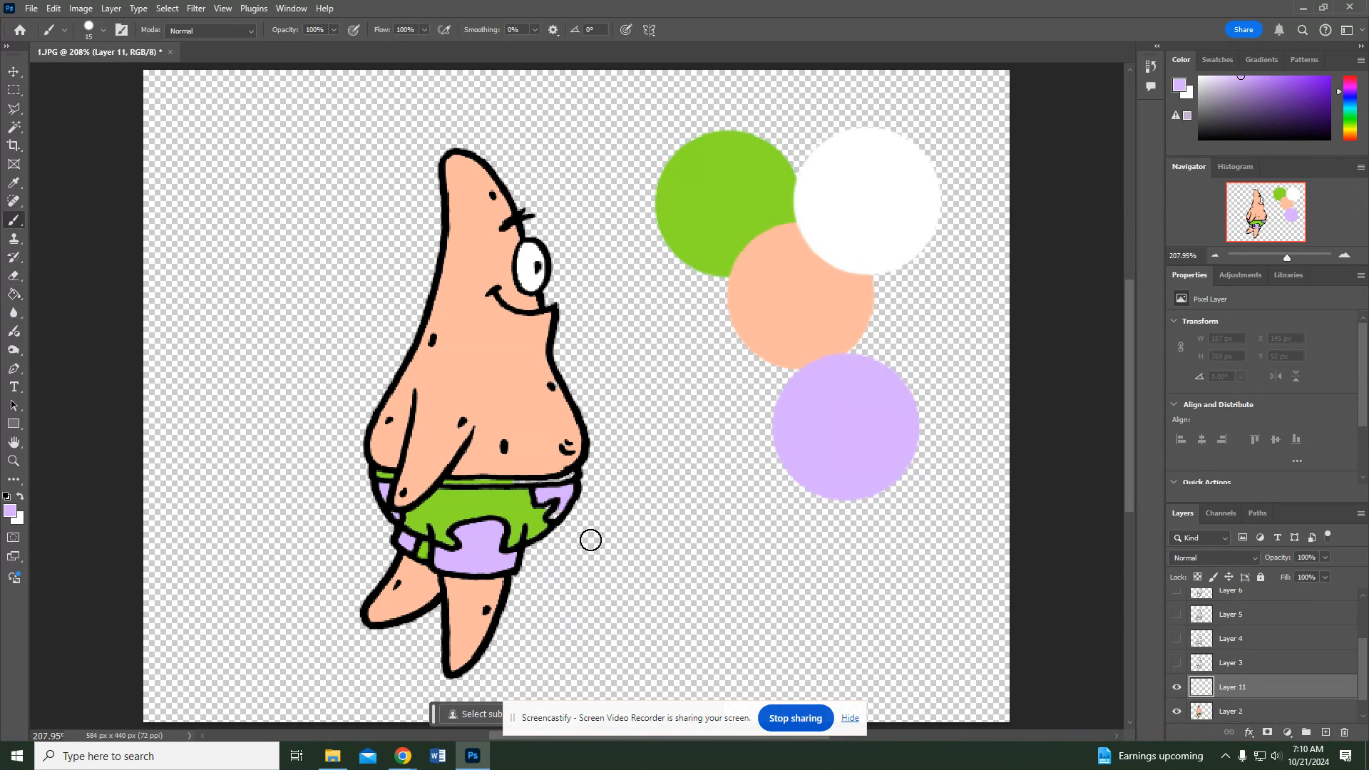
{"action": "left_click", "coordinate": [521, 503], "text": "alt"}
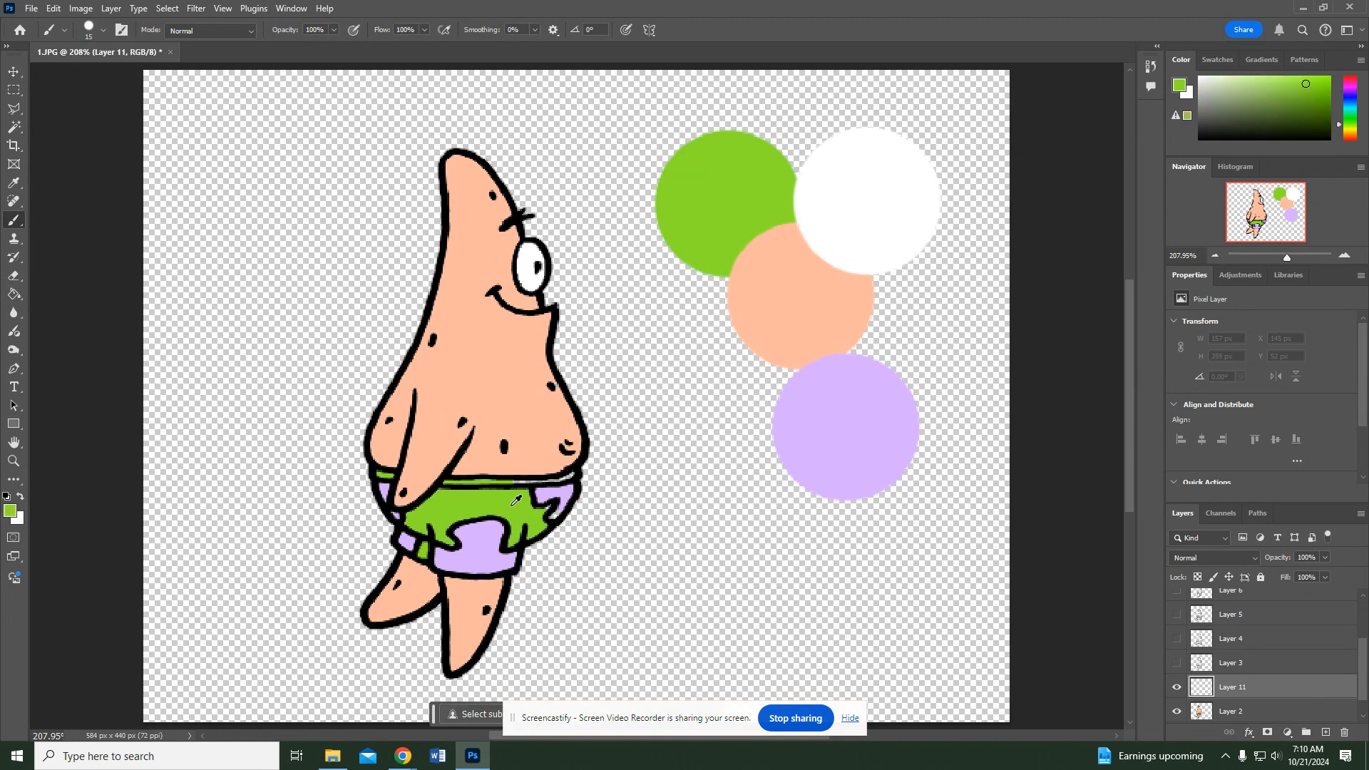
{"action": "mouse_move", "coordinate": [512, 483]}
{"action": "left_mouse_down"}
{"action": "mouse_move", "coordinate": [575, 468]}
{"action": "mouse_move", "coordinate": [534, 496]}
{"action": "mouse_move", "coordinate": [553, 503]}
{"action": "left_mouse_up"}
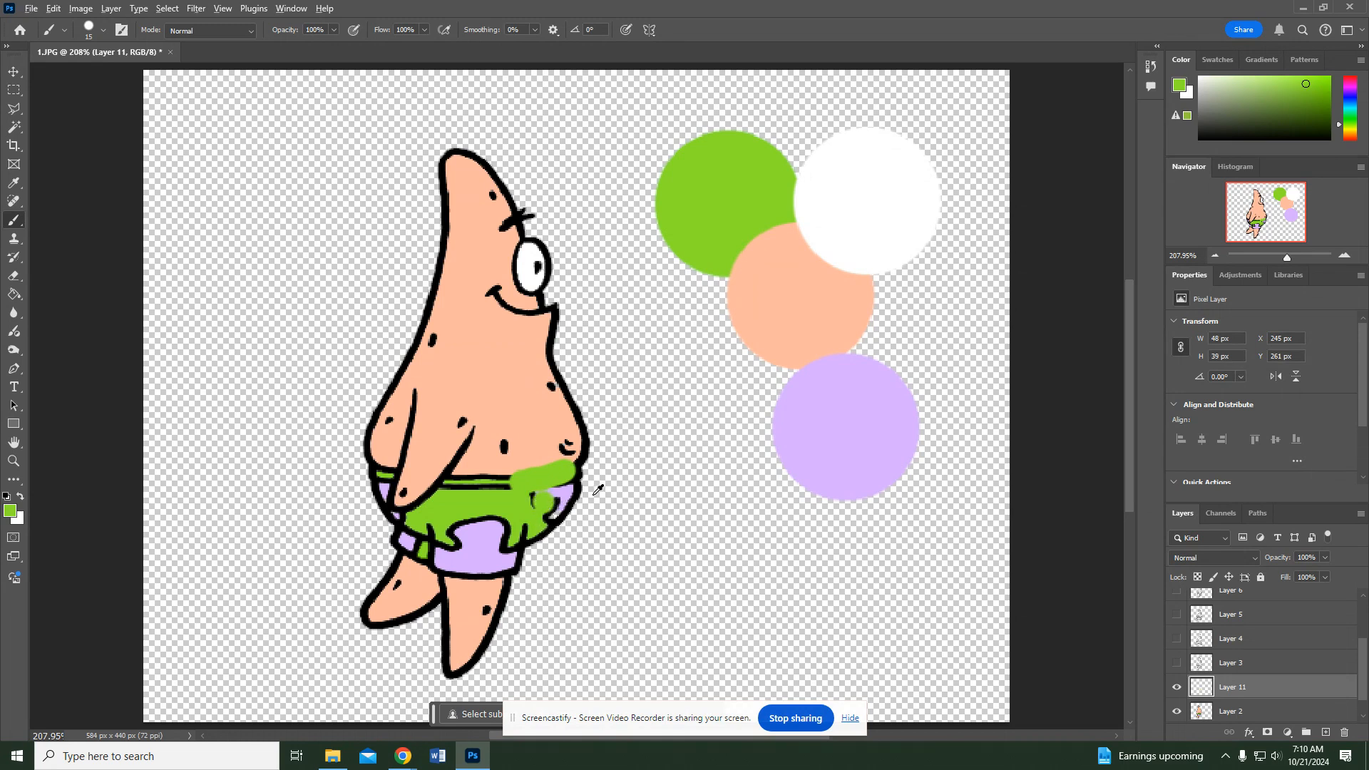
- Paint the gaps in the front patch with sampled lavender using a smaller brush, and move the layer beneath Layer 2
{"action": "left_click", "coordinate": [561, 510], "text": "alt"}
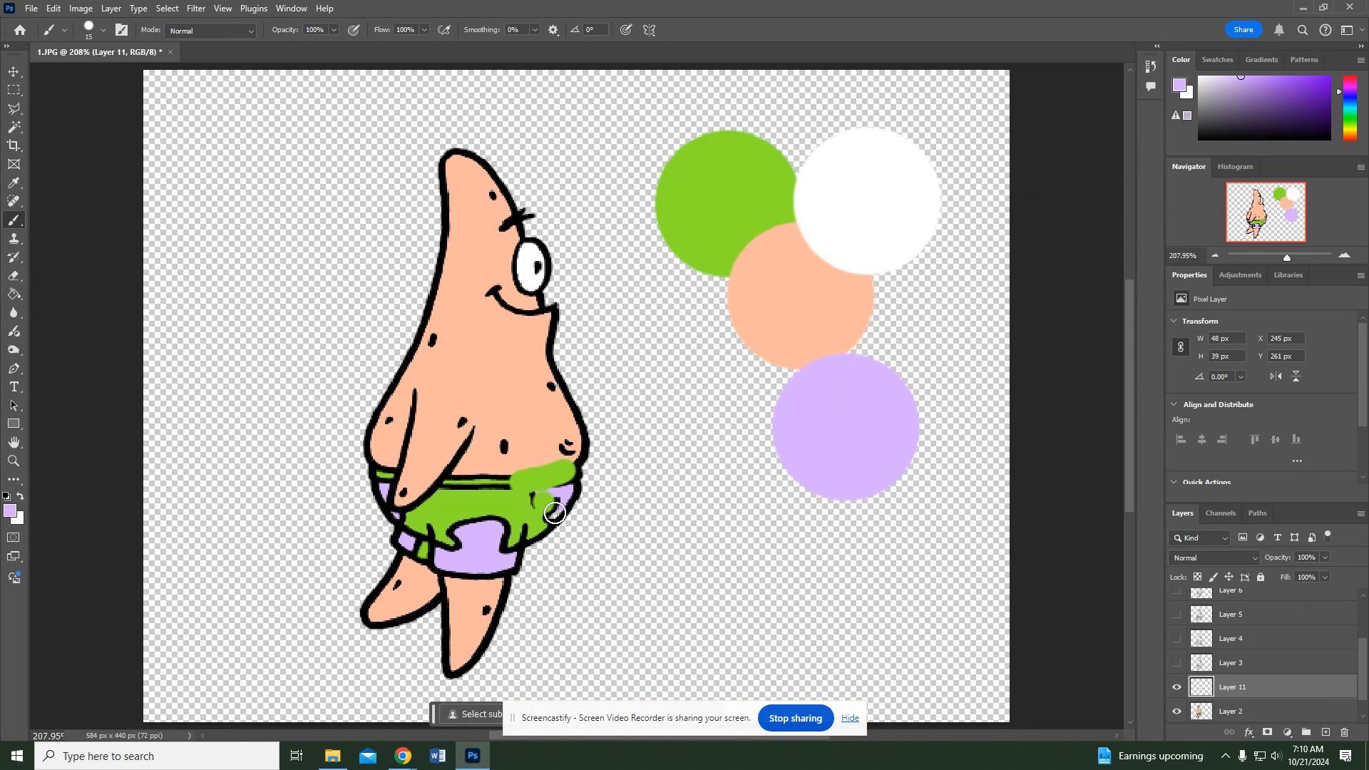
{"action": "key", "text": "bracketleft"}
{"action": "key", "text": "bracketleft"}
{"action": "key", "text": "bracketleft"}
{"action": "left_click_drag", "start_coordinate": [1239, 689], "coordinate": [1239, 717]}
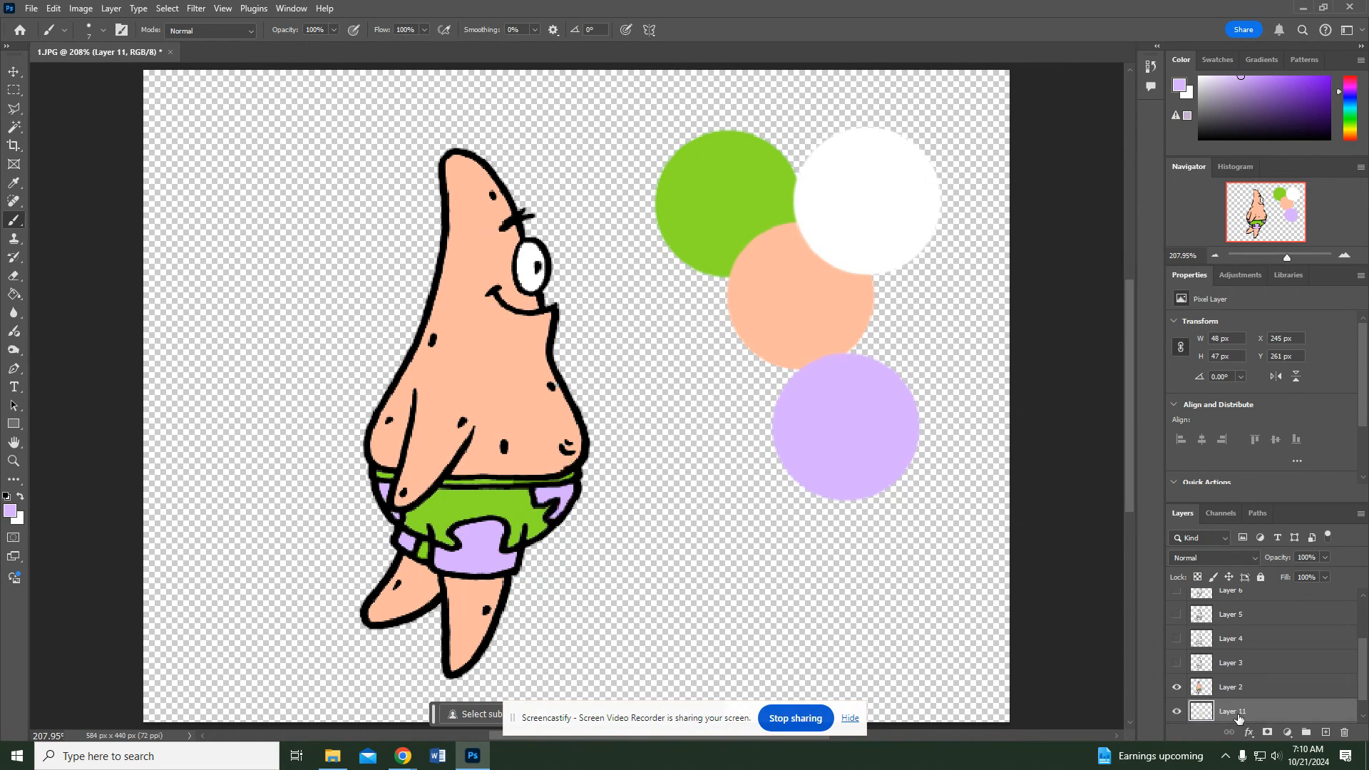
- Merge Layer 2 down into Layer 11, and show Layer 3 in place of the merged frame as the active layer
{"action": "right_click", "coordinate": [1236, 689]}
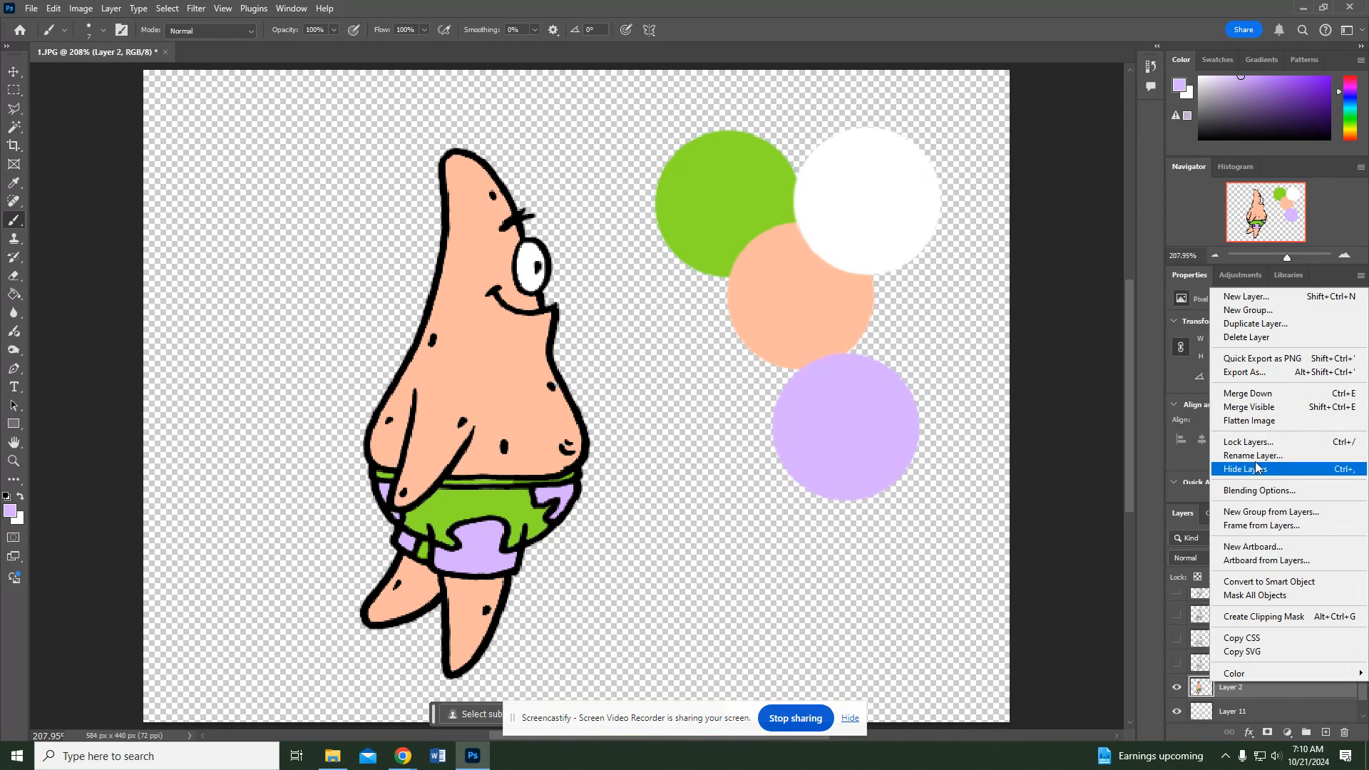
{"action": "left_click", "coordinate": [1248, 394]}
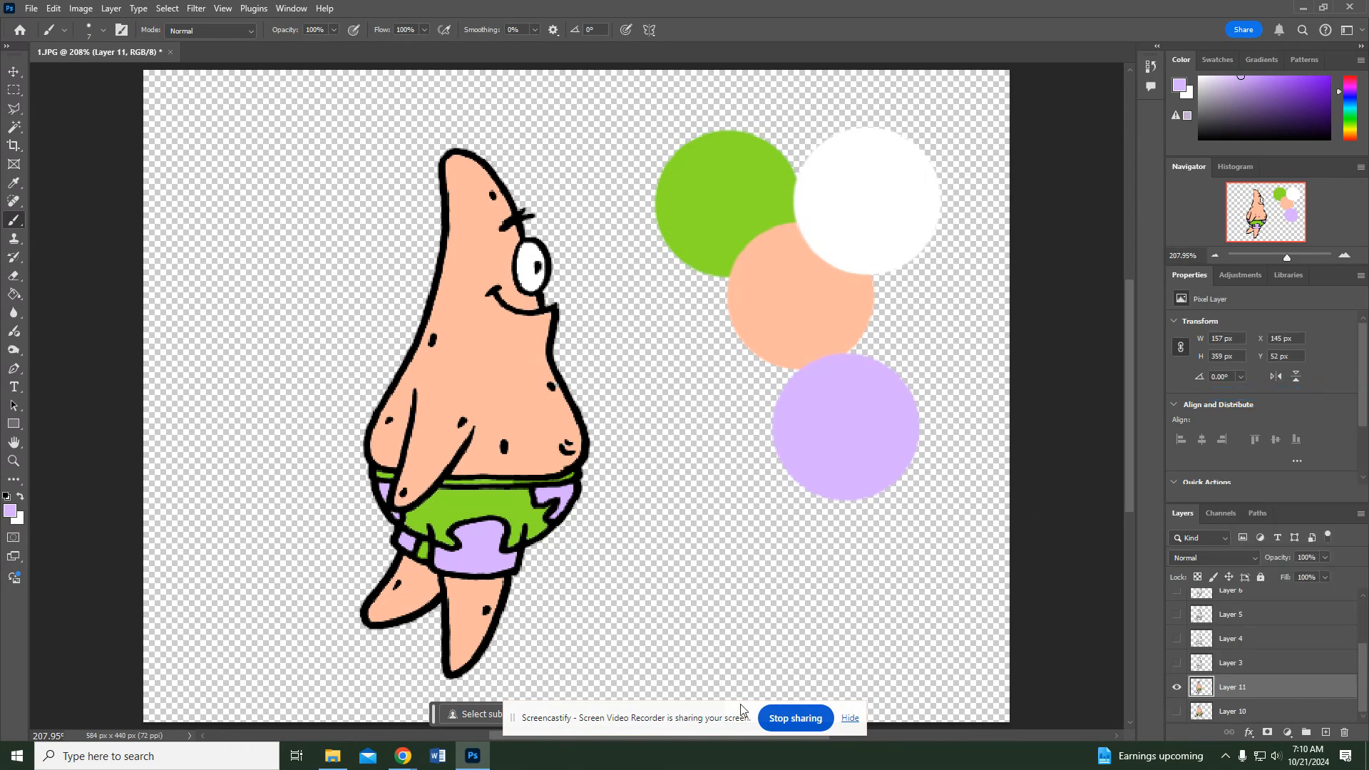
{"action": "left_click", "coordinate": [1178, 688]}
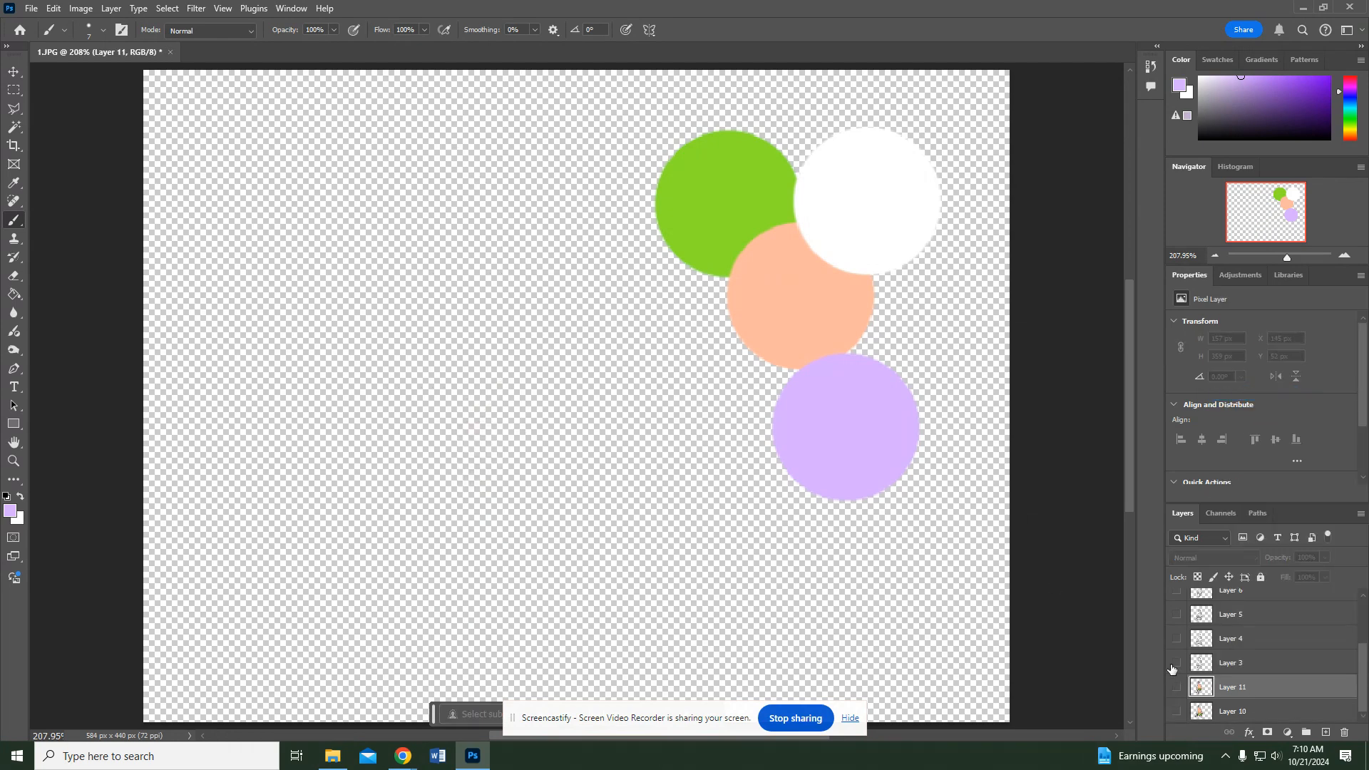
{"action": "left_click", "coordinate": [1177, 663]}
{"action": "left_click", "coordinate": [1222, 669]}
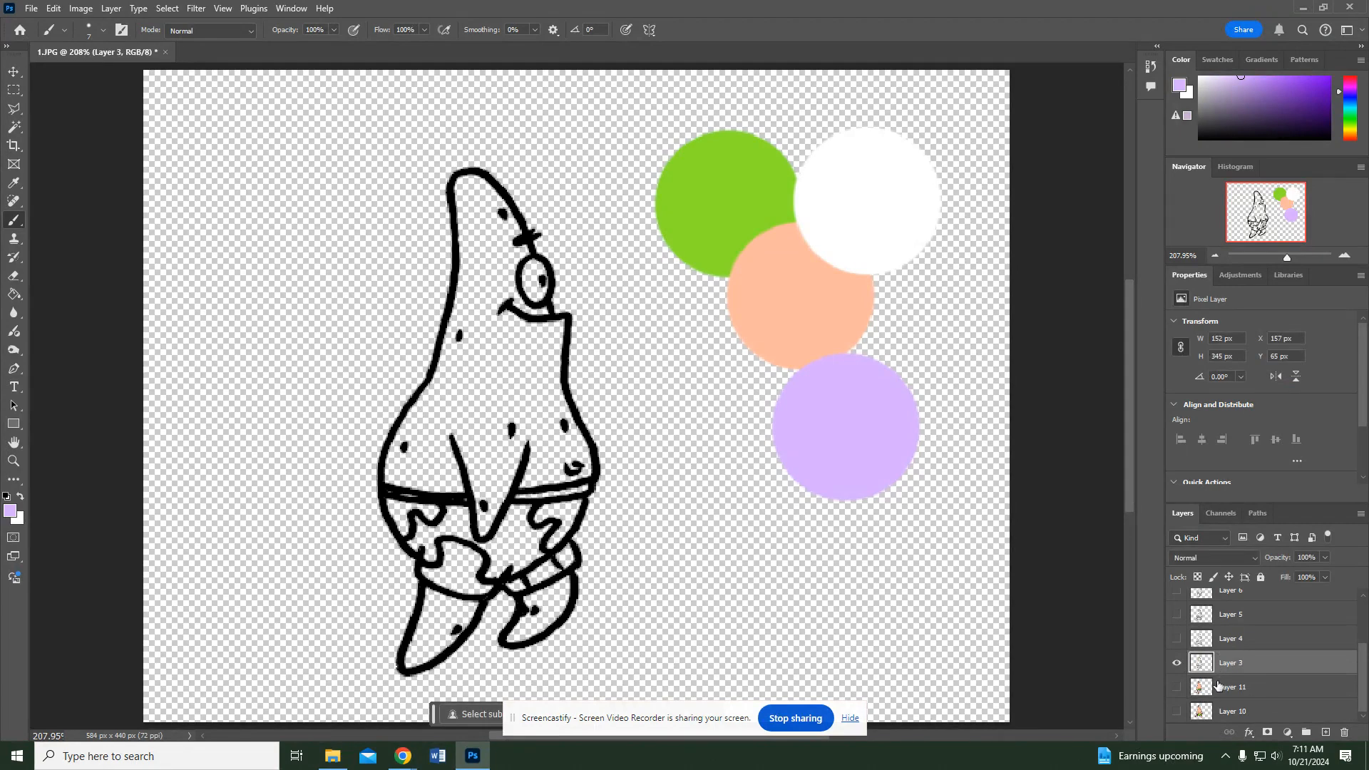